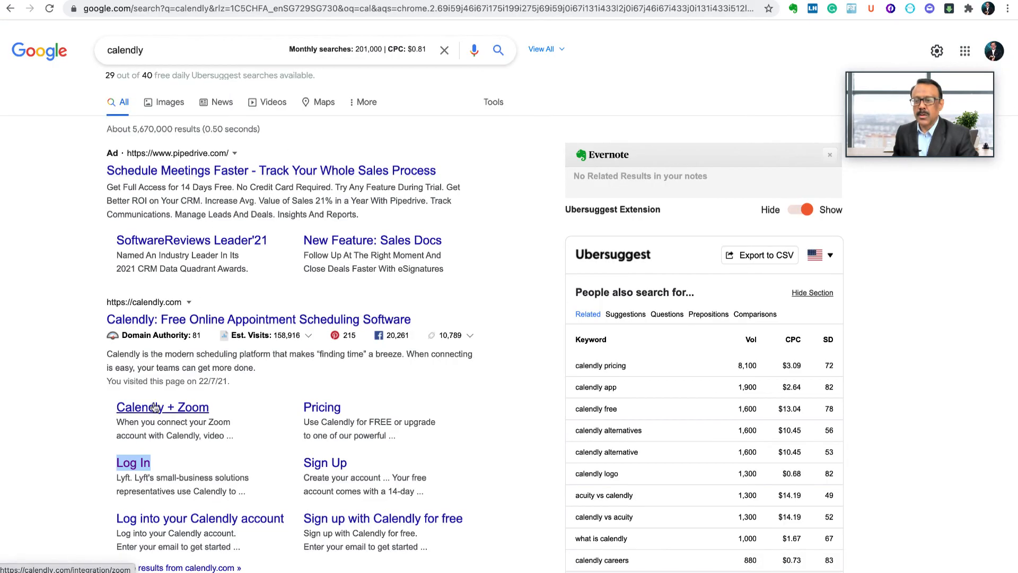
- Go to the Calendly login page from the search results and open the account's profile settings
left_click(141, 464)
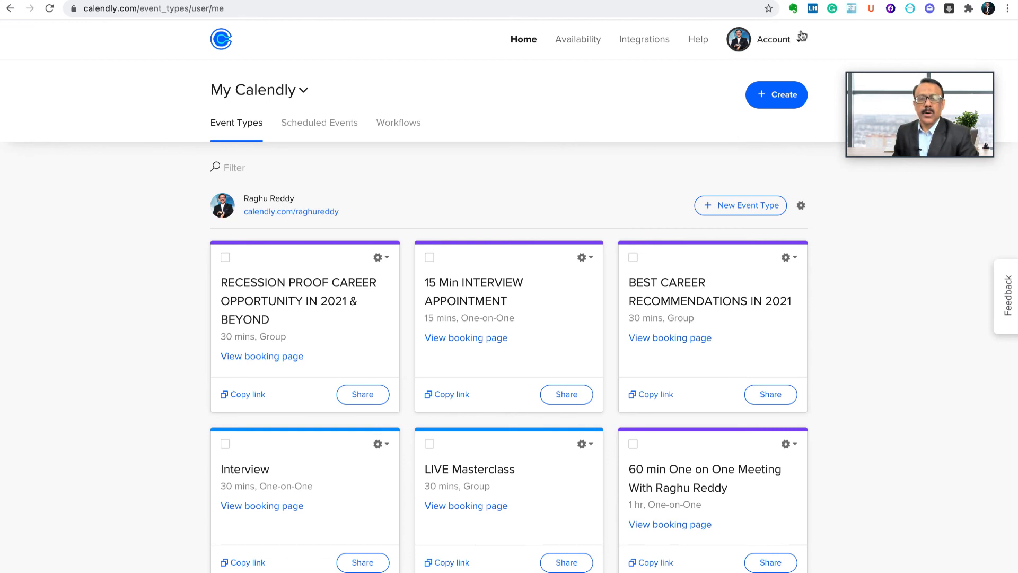
left_click(786, 44)
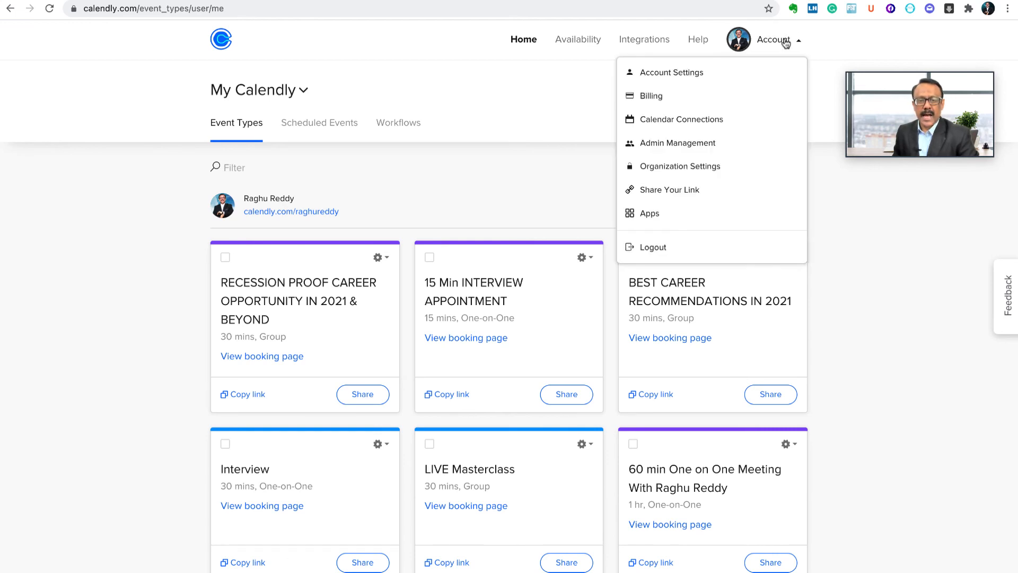
left_click(683, 79)
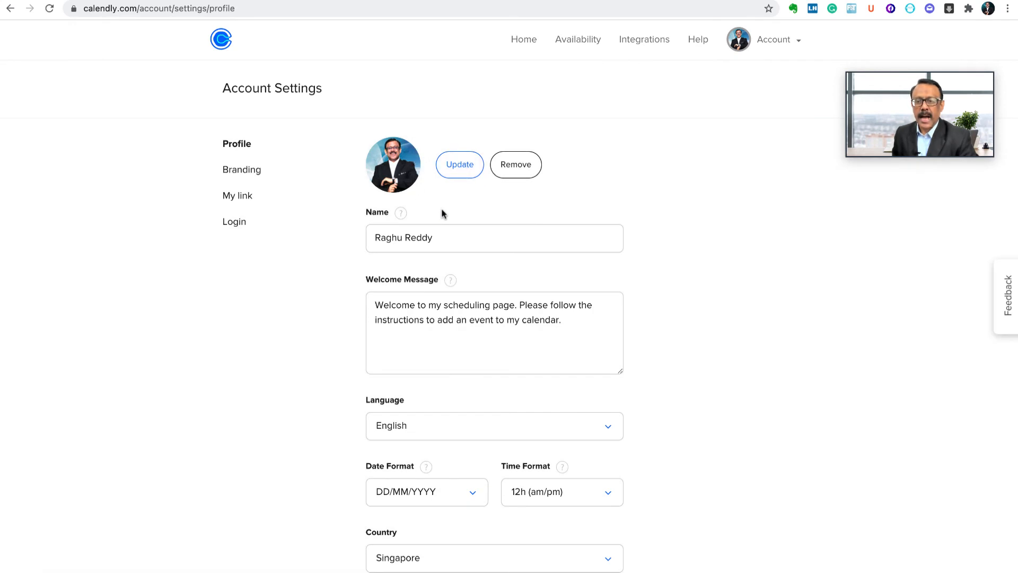
- Review the profile's name, welcome message, language and date format, and check the available time formats
scroll(433, 239, "down", 1)
scroll(433, 239, "down", 1)
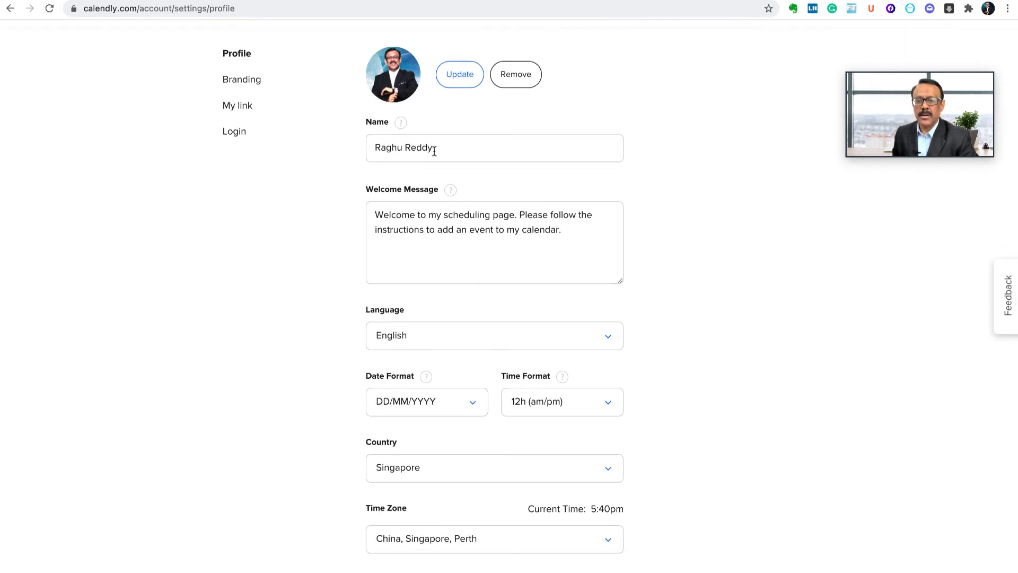
scroll(434, 151, "down", 1)
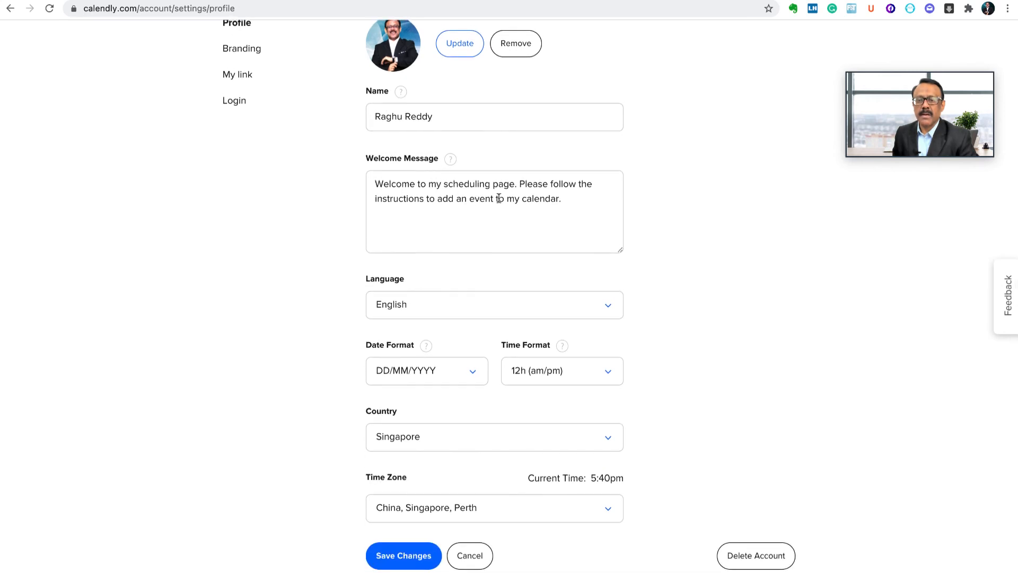
scroll(479, 208, "down", 1)
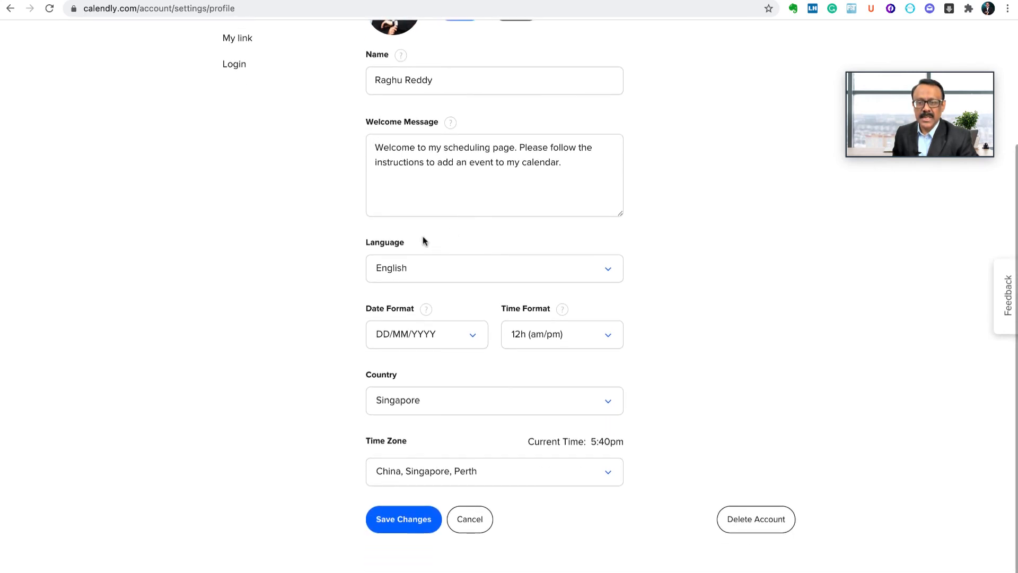
left_click(610, 272)
left_click(448, 301)
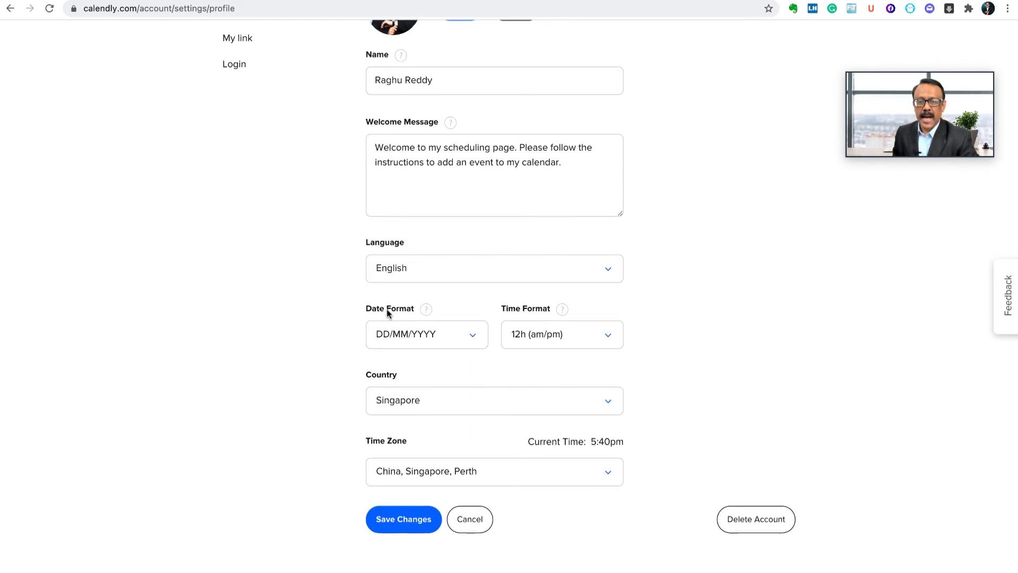
left_click(609, 338)
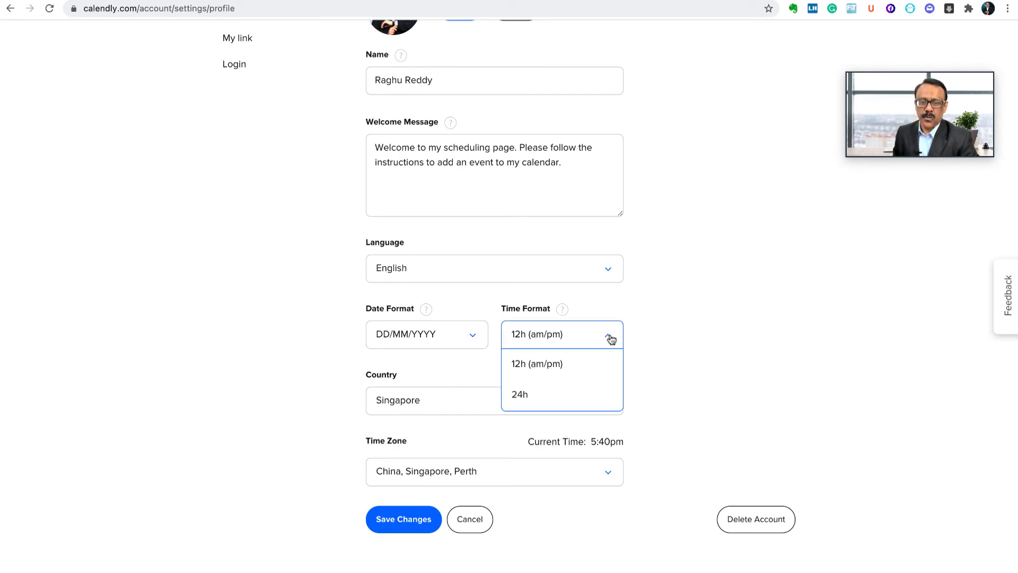
left_click(665, 349)
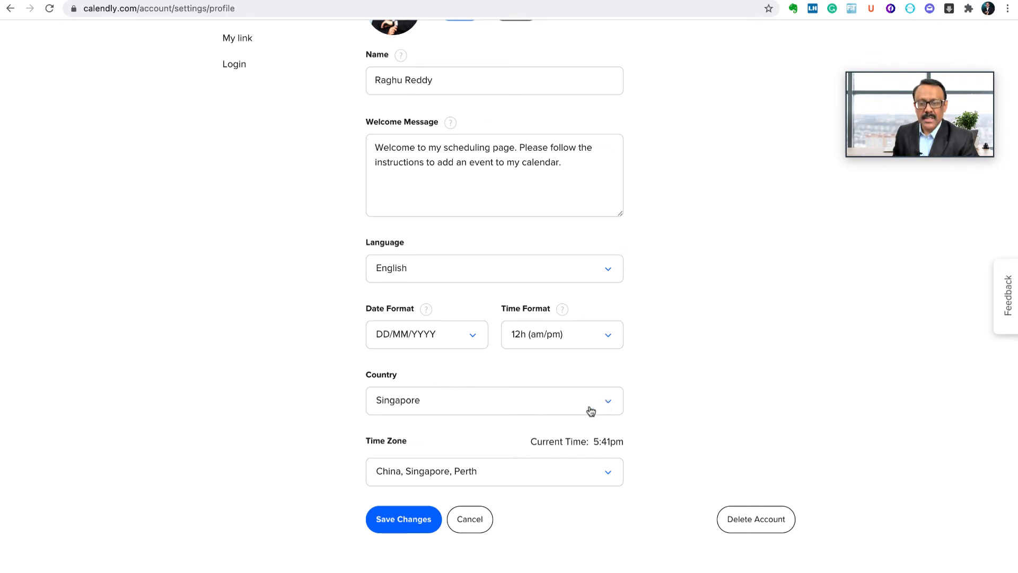
- Select Singapore as the country and China, Singapore, Perth as the time zone, and save the profile
left_click(610, 402)
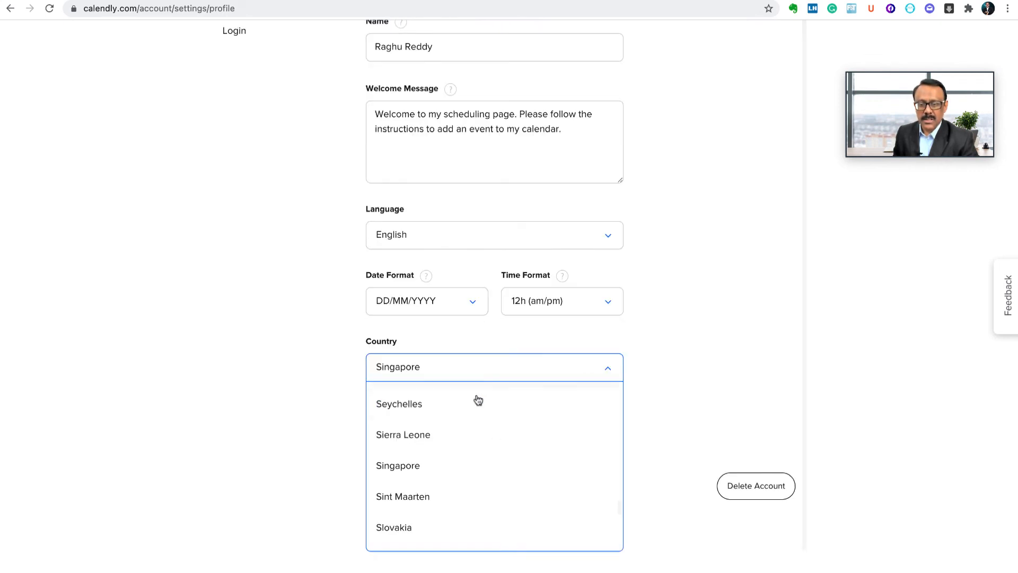
left_click(391, 465)
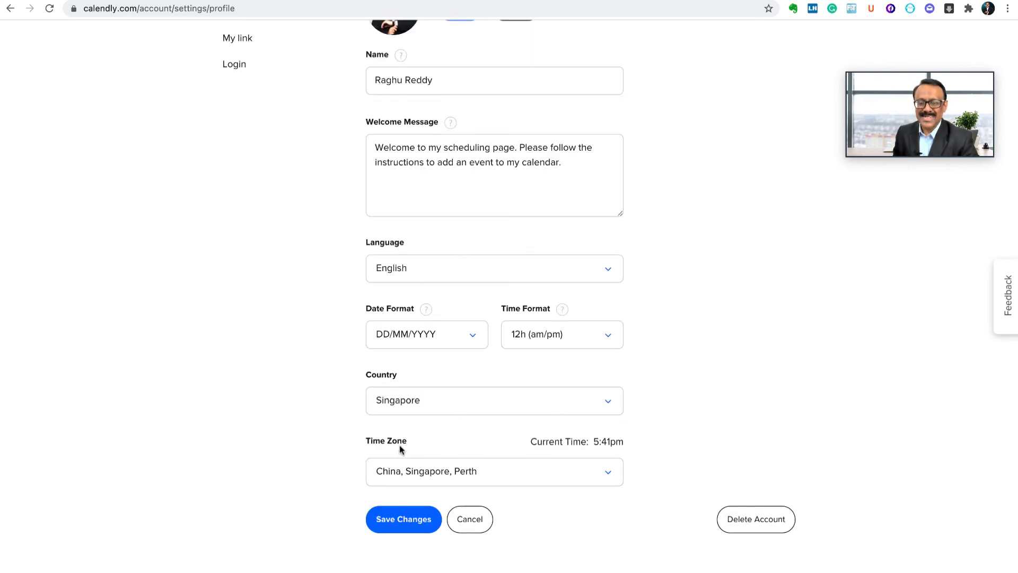
left_click(604, 472)
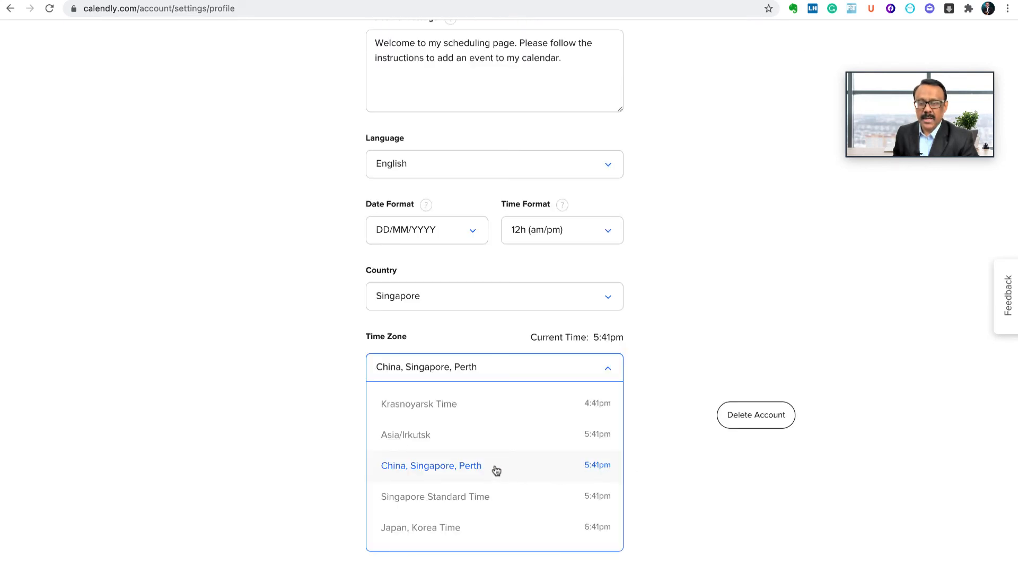
left_click(453, 471)
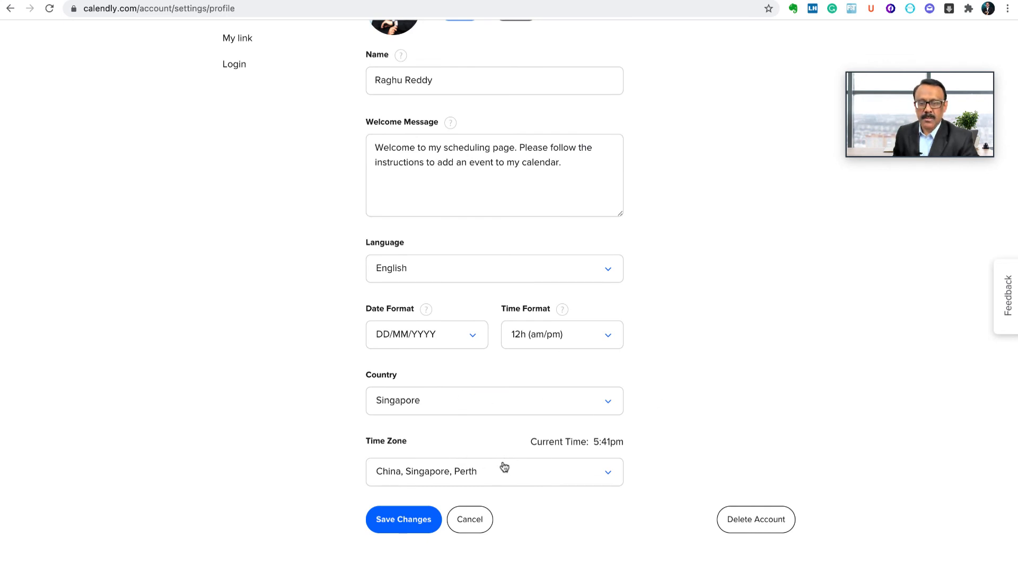
left_click(402, 521)
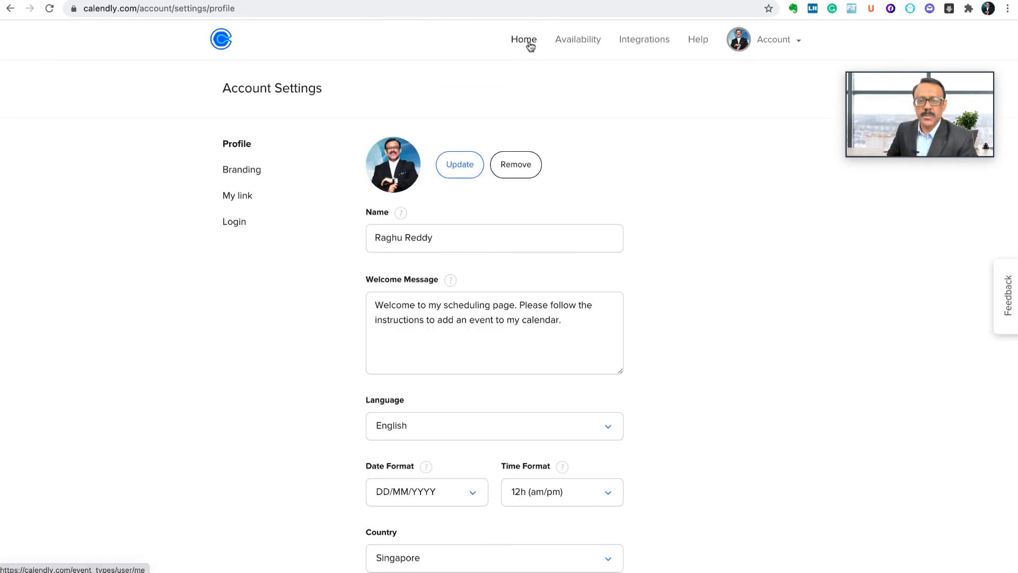
- Return to the home page and start creating a new group event type
left_click(524, 40)
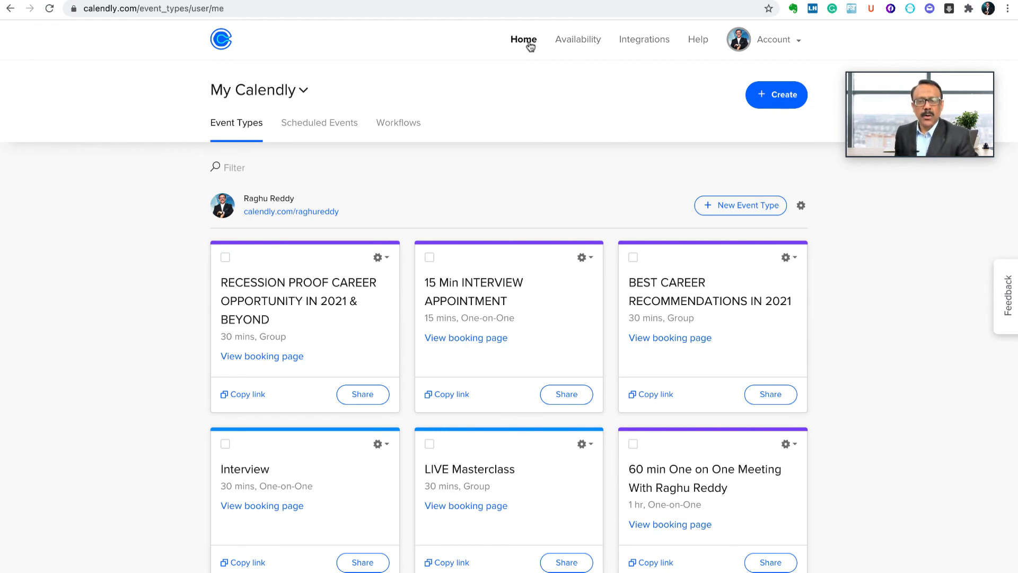
left_click(782, 95)
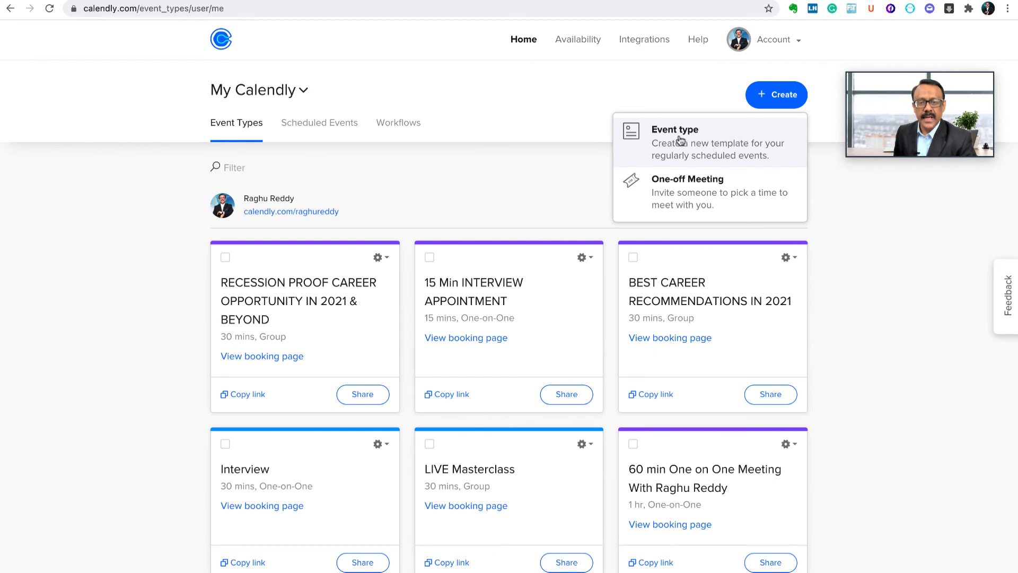
left_click(682, 139)
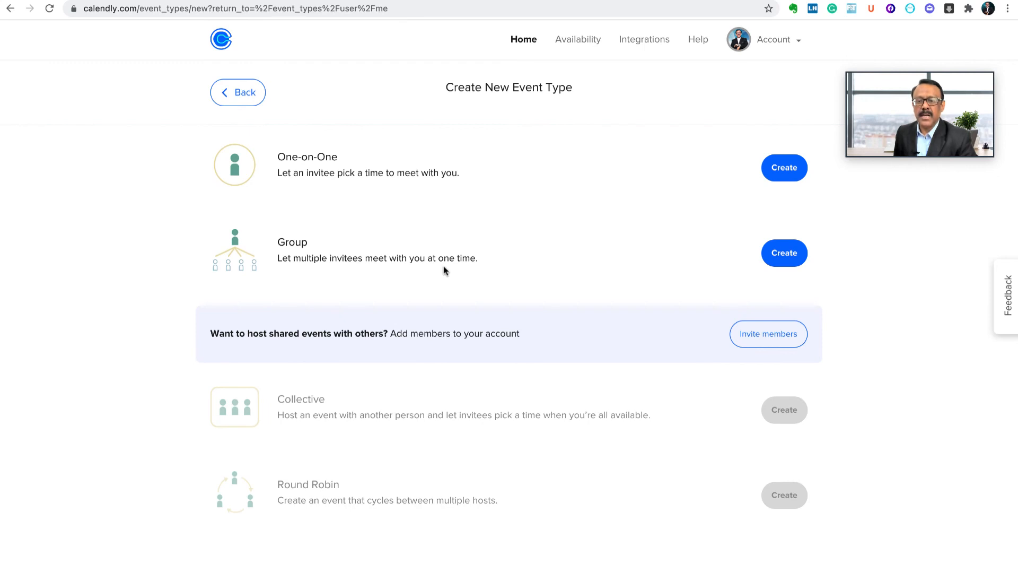
left_click(785, 256)
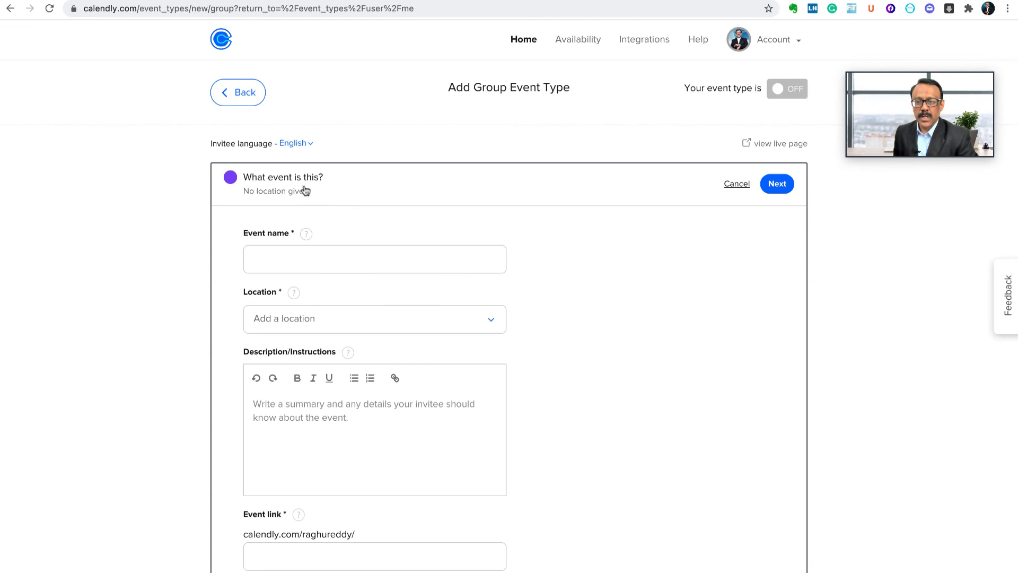
- Name the group event CAREER RECOMMENDATIONS IN 2021 and set its location to Zoom
scroll(297, 222, "down", 1)
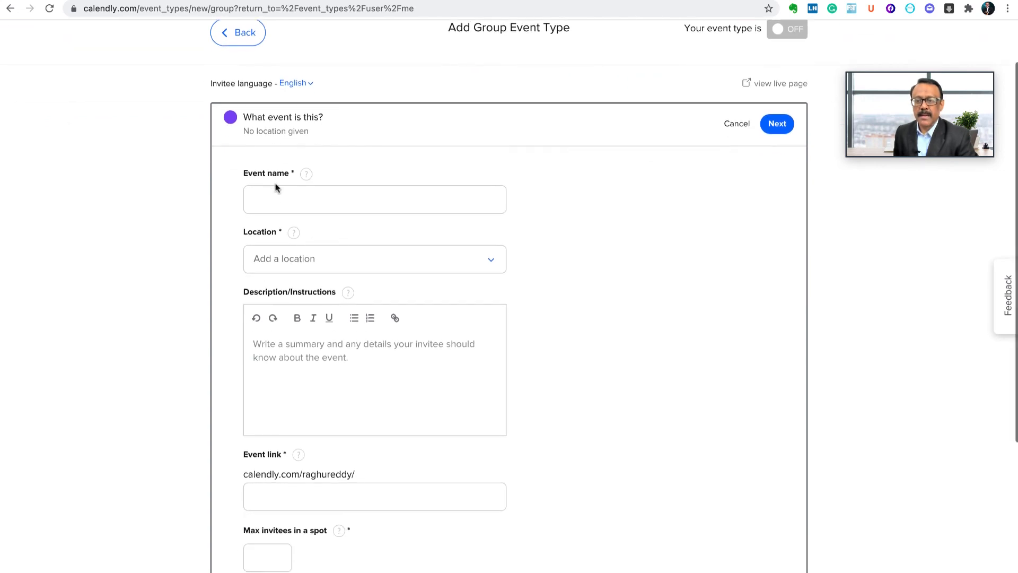
left_click(284, 195)
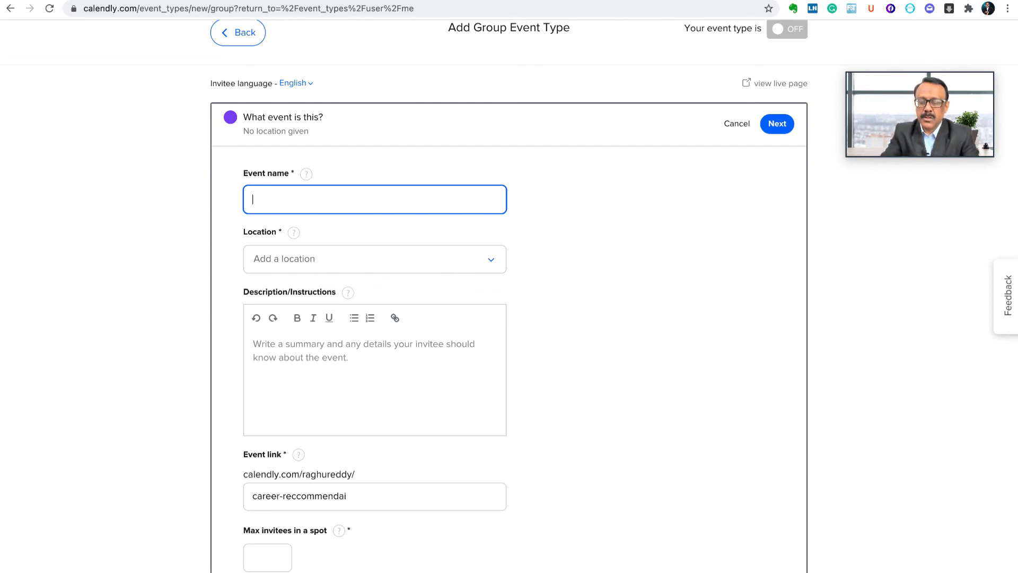
type("CAREER ")
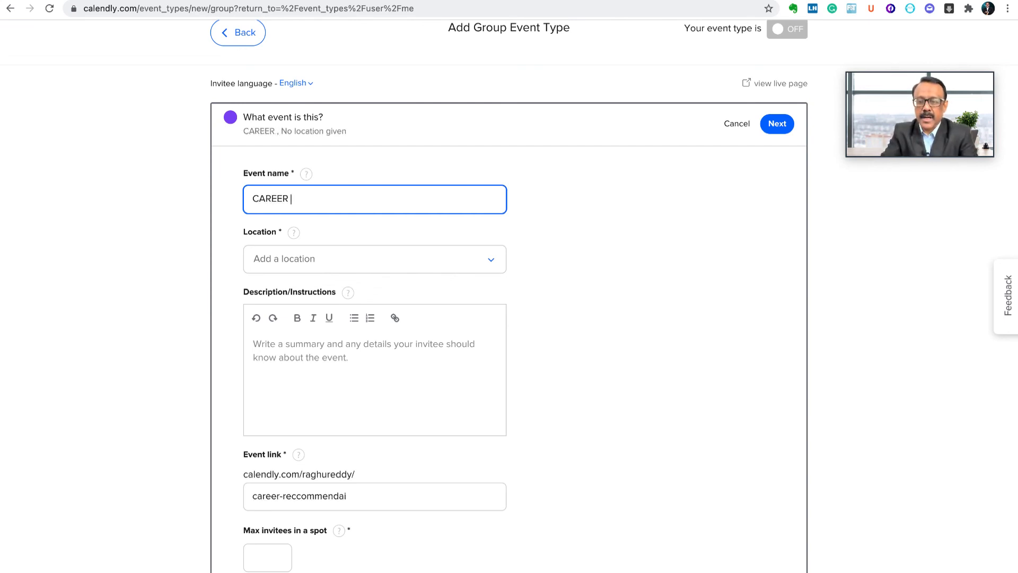
type("RECOMME")
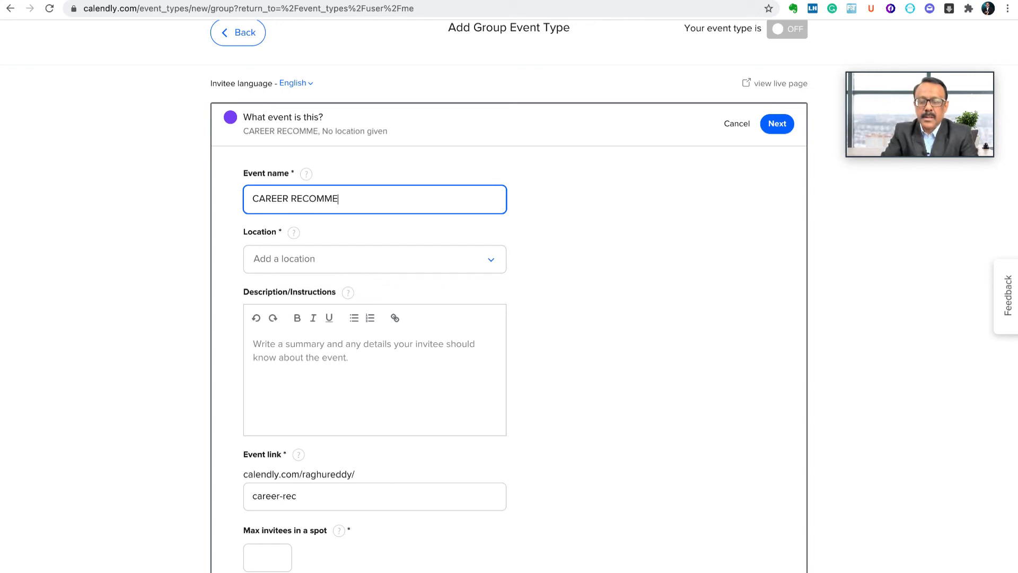
type("NDATIONS IN ")
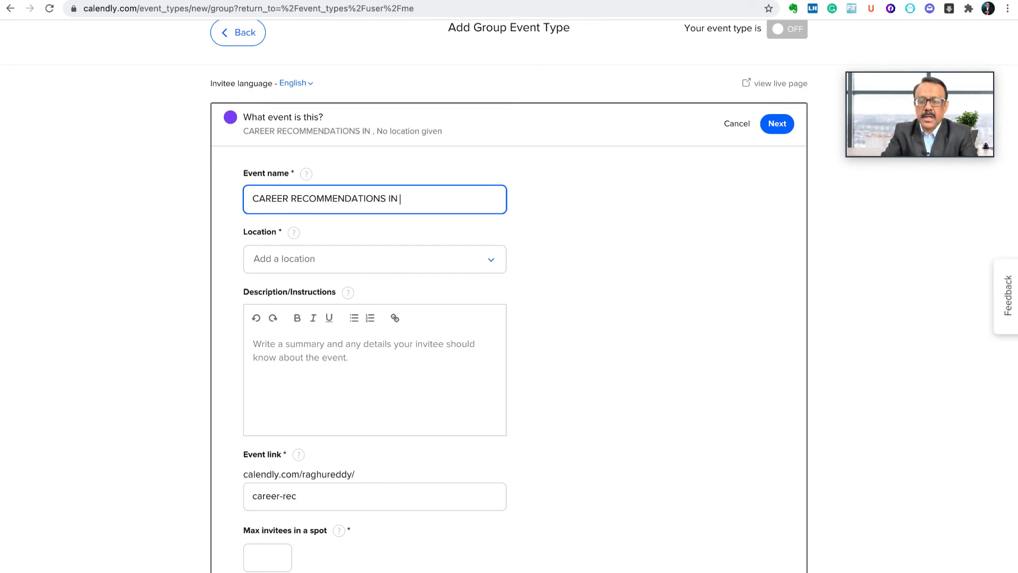
type("2021")
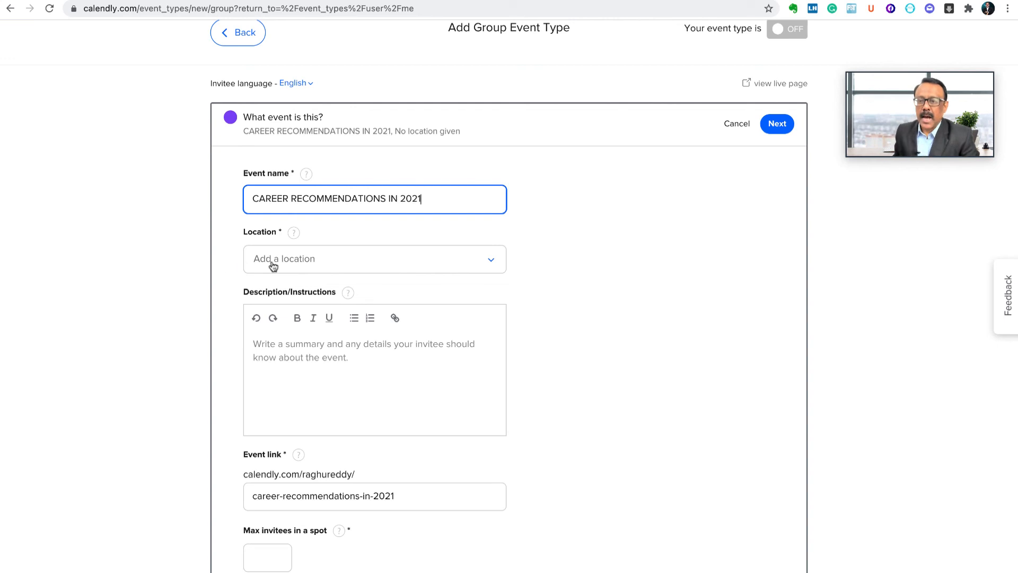
left_click(295, 263)
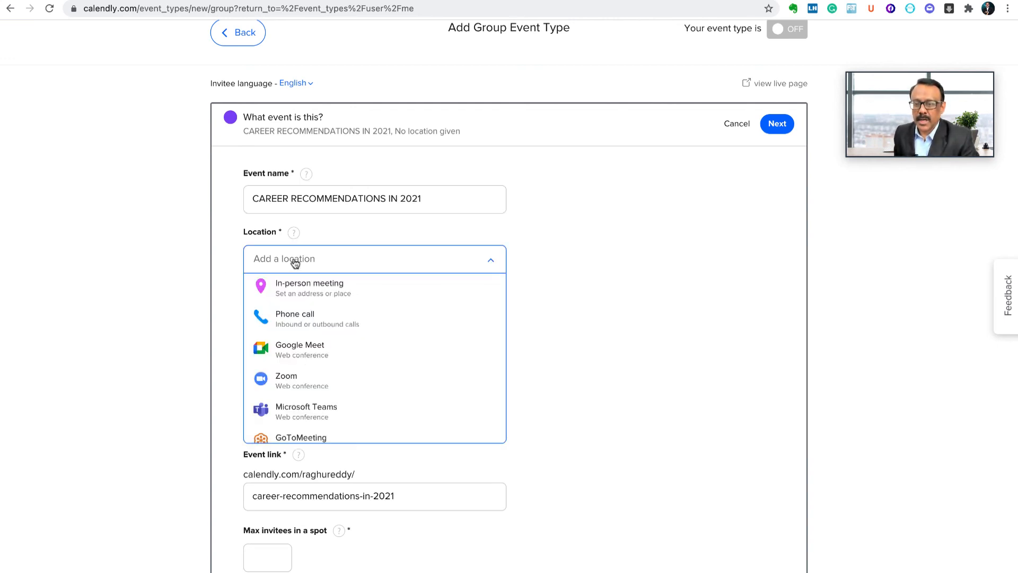
left_click(302, 382)
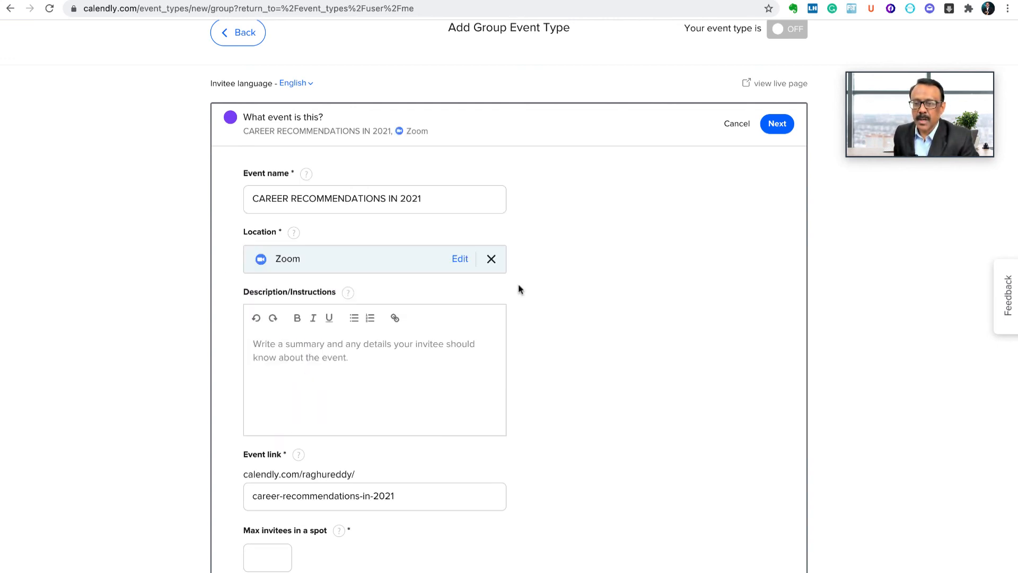
- Copy the full masterclass text from the open Word document and paste it into the event's description in Calendly
scroll(519, 289, "down", 3)
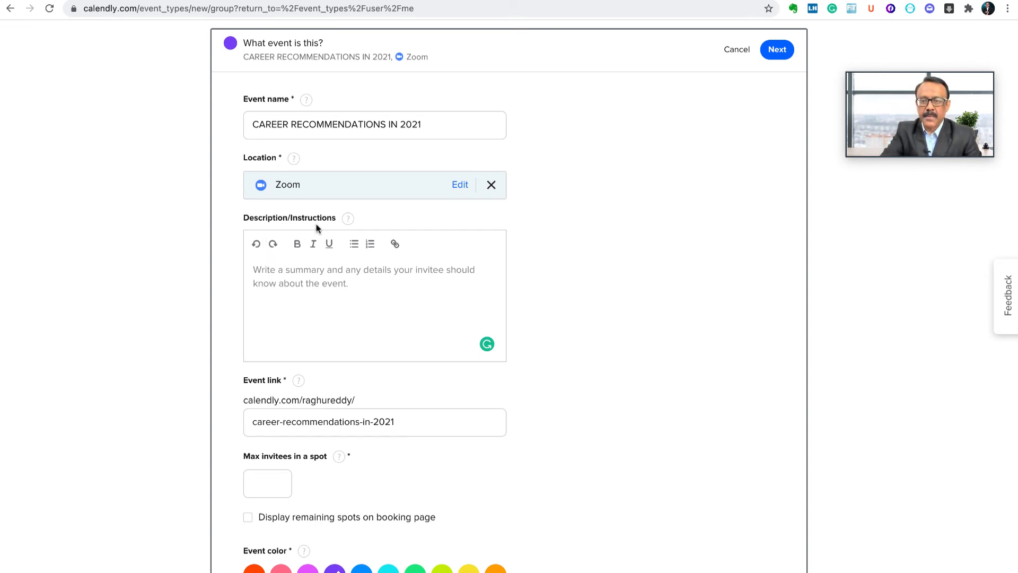
key("super+Tab")
key("super+Tab")
key("super+Tab")
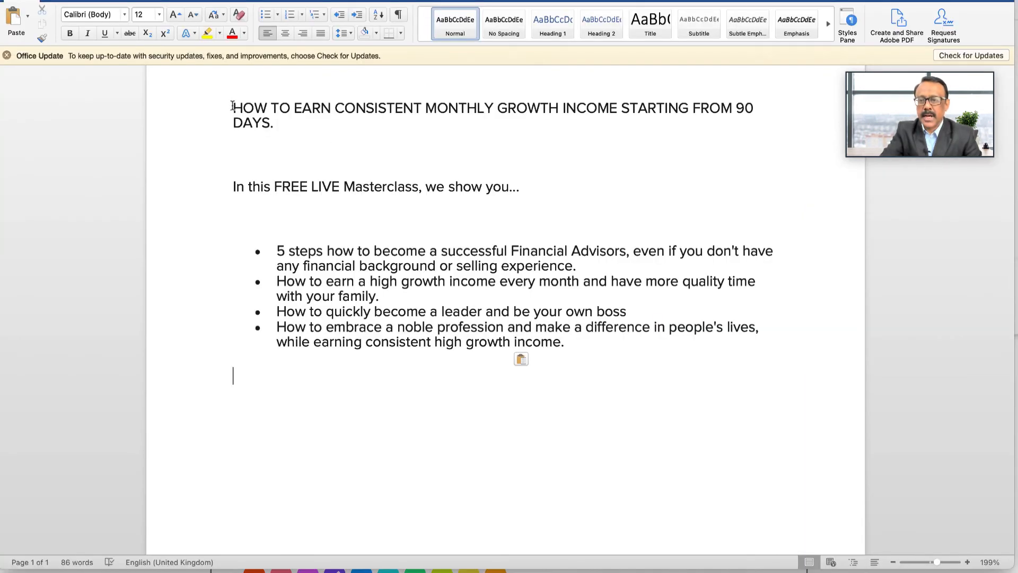
left_click_drag(232, 106, 581, 373)
key("super+c")
key("super+Tab")
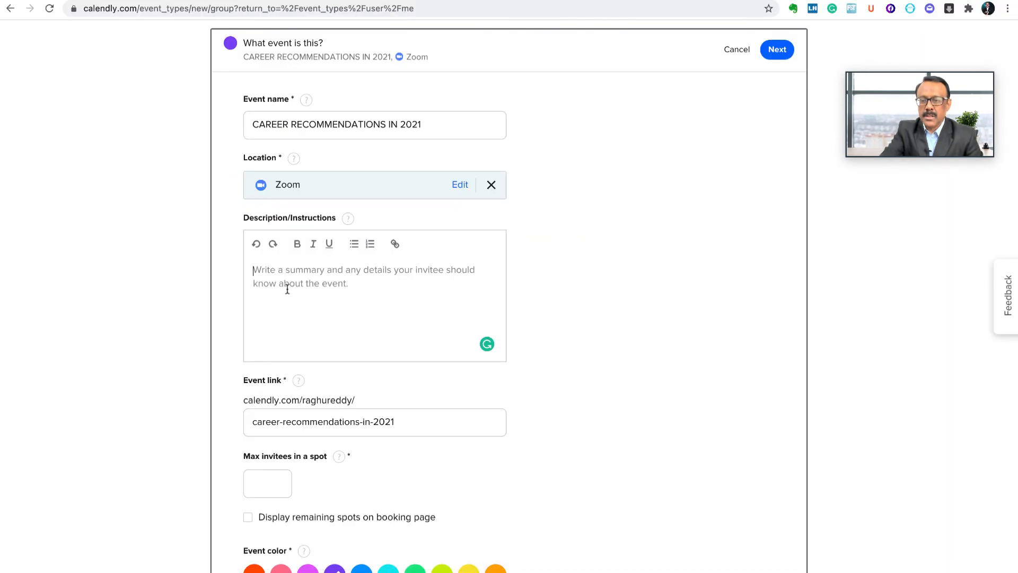
key("super+v")
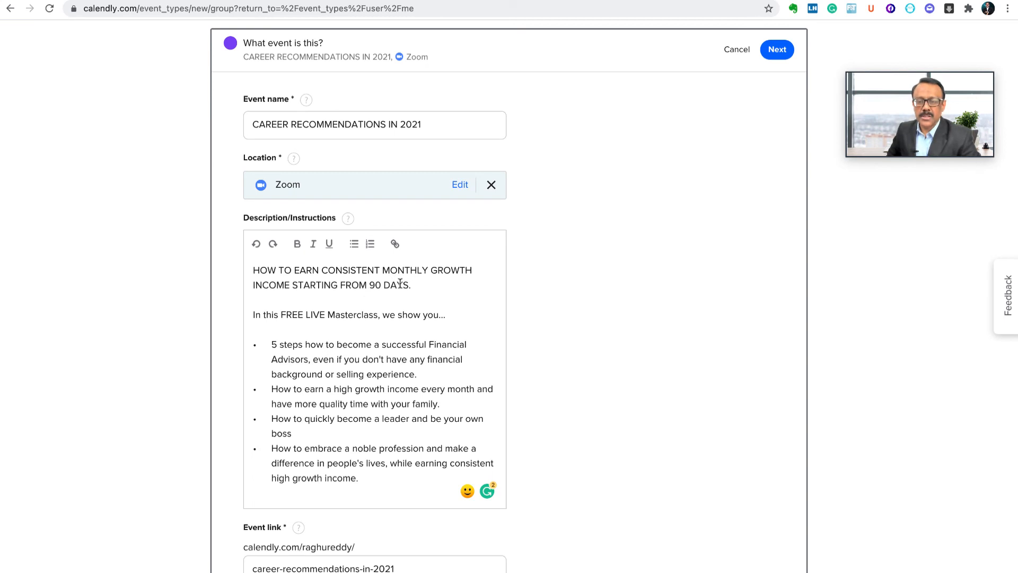
- Review the pasted description and the event link, maximum invitees and event color settings below it
scroll(400, 283, "down", 1)
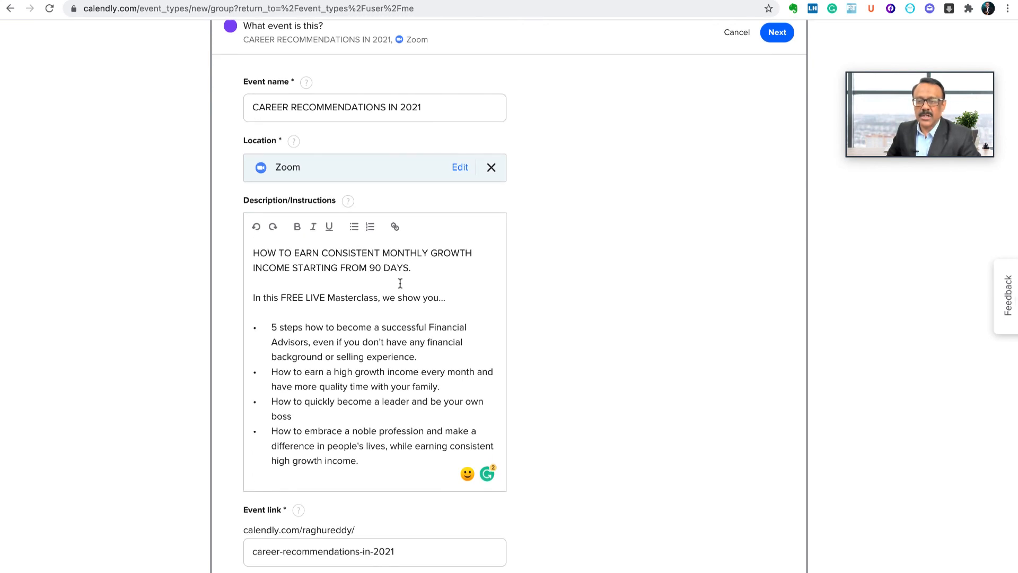
scroll(400, 283, "down", 1)
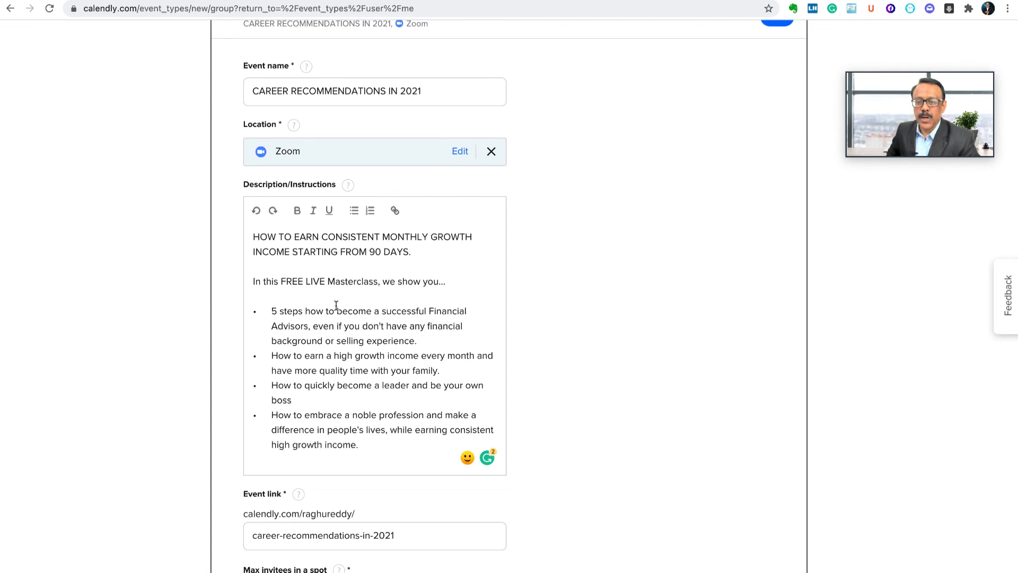
scroll(337, 306, "down", 1)
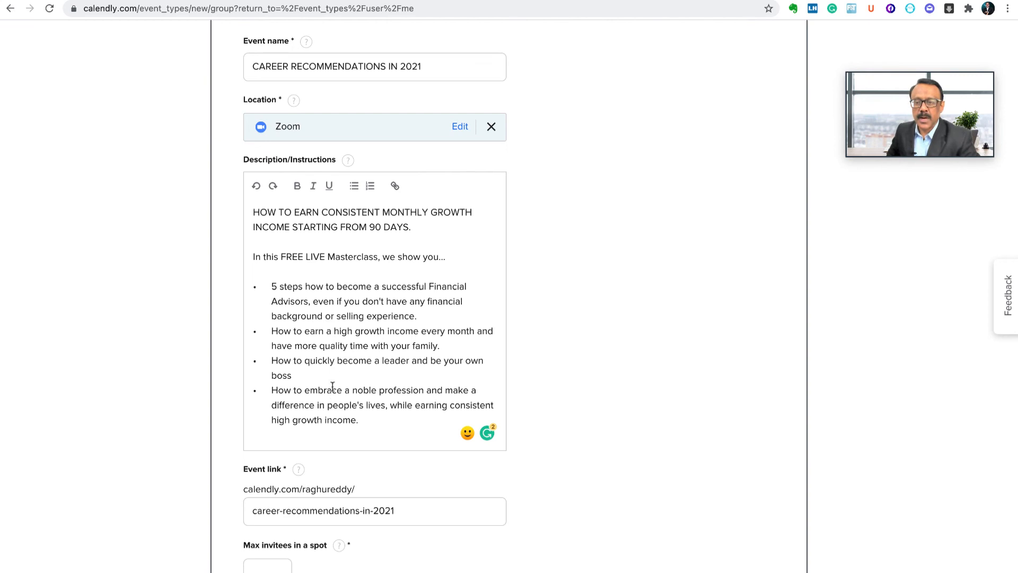
scroll(369, 341, "down", 3)
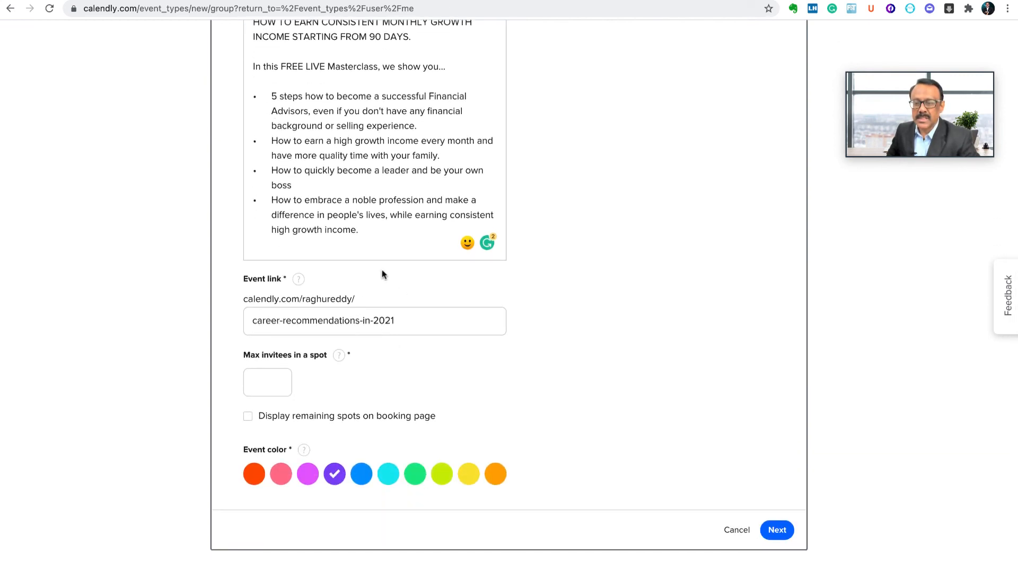
scroll(372, 356, "down", 1)
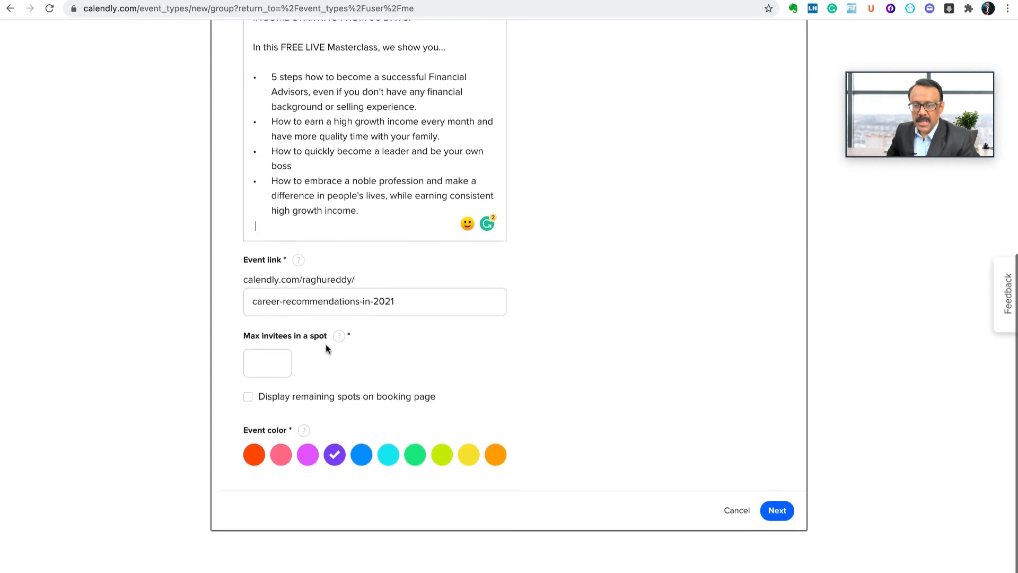
- Set the maximum invitees in a spot to 100 and save the event details to continue to the booking settings
left_click(284, 359)
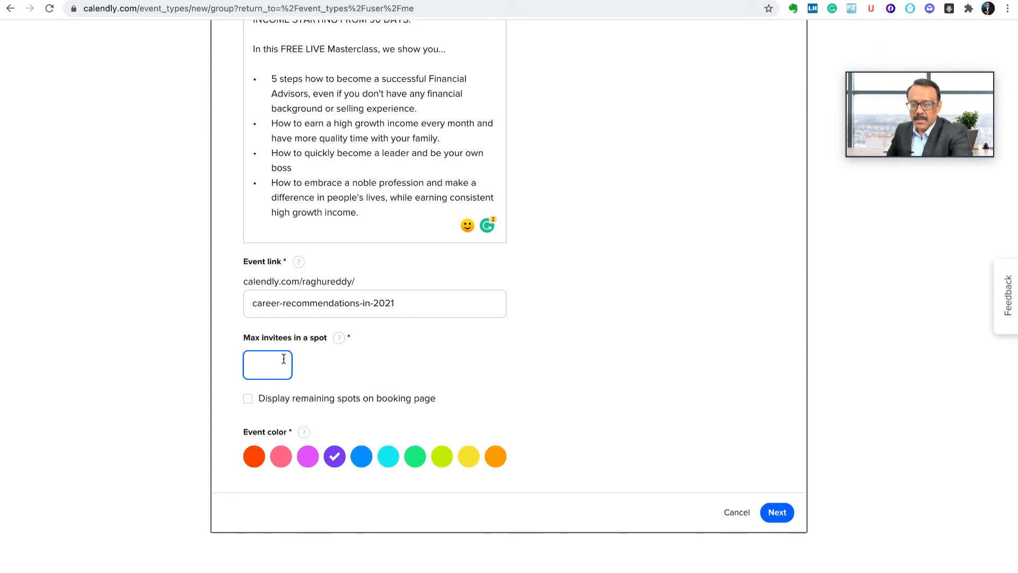
type("1")
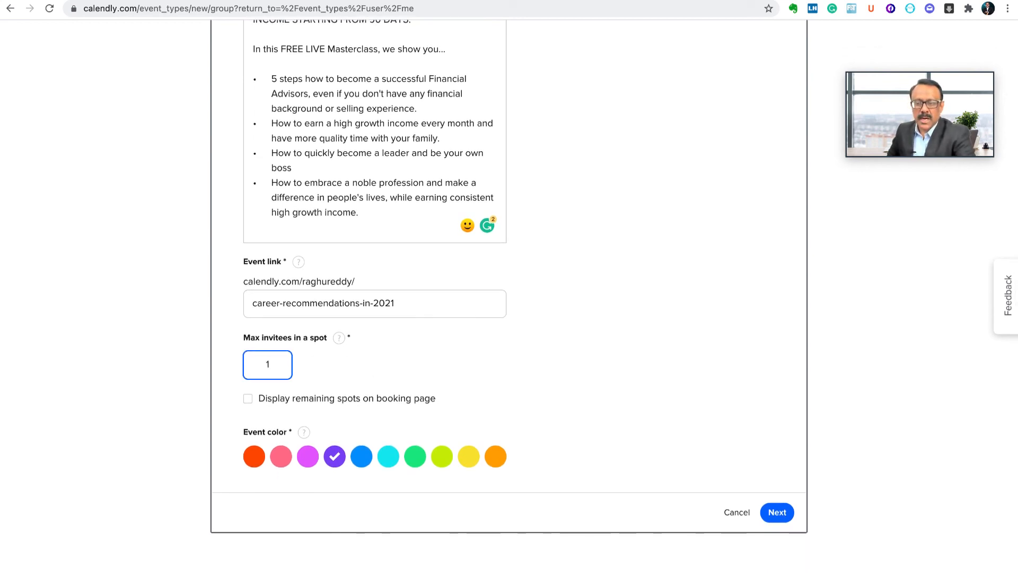
type("00")
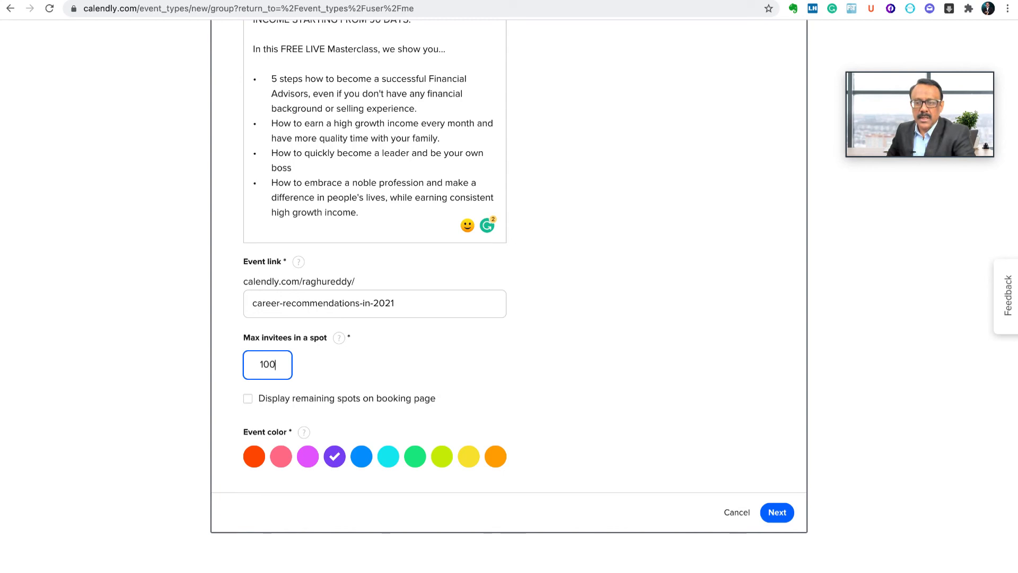
left_click(530, 359)
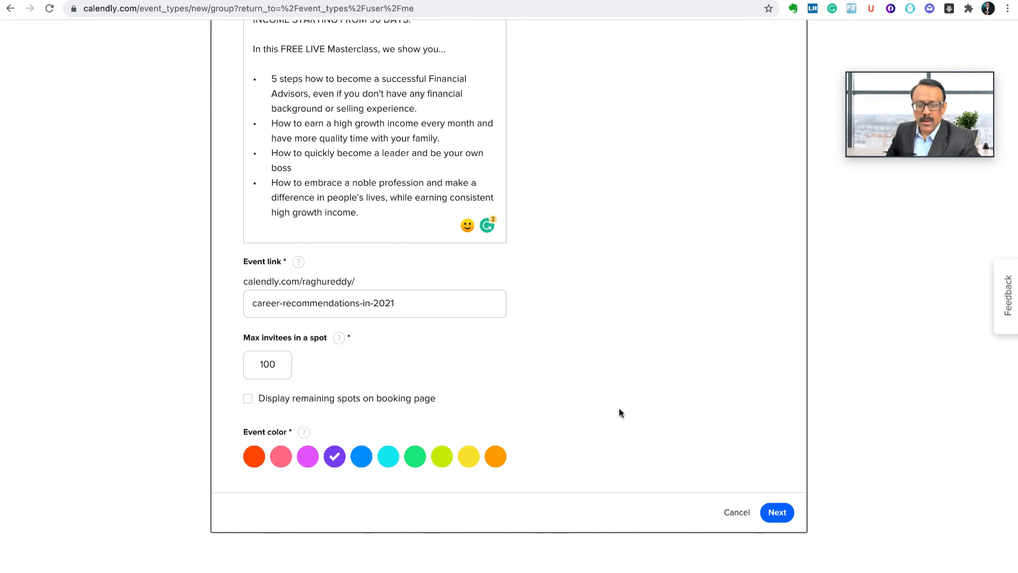
left_click(778, 513)
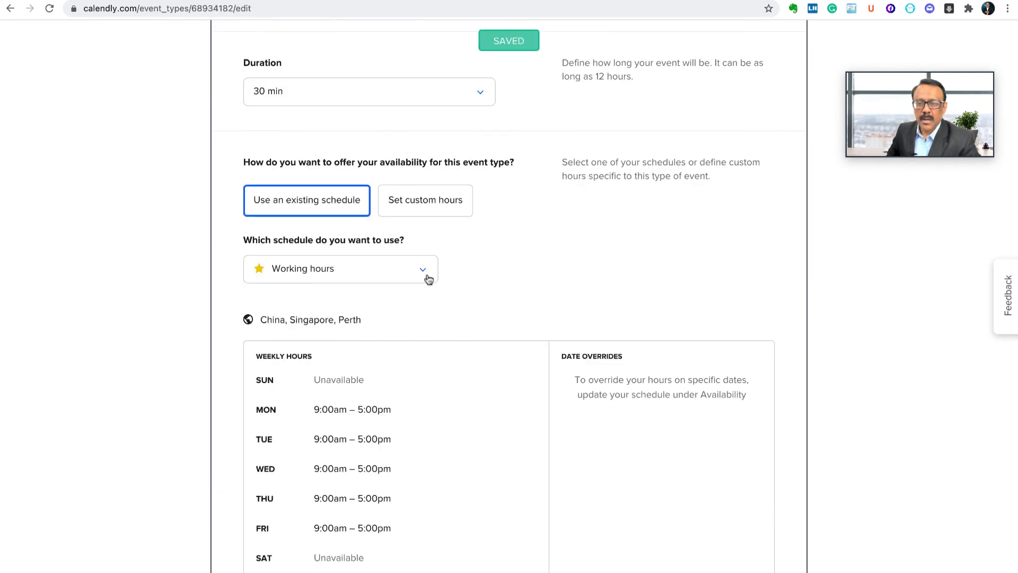
- Set the event duration to 60 min
scroll(507, 270, "up", 4)
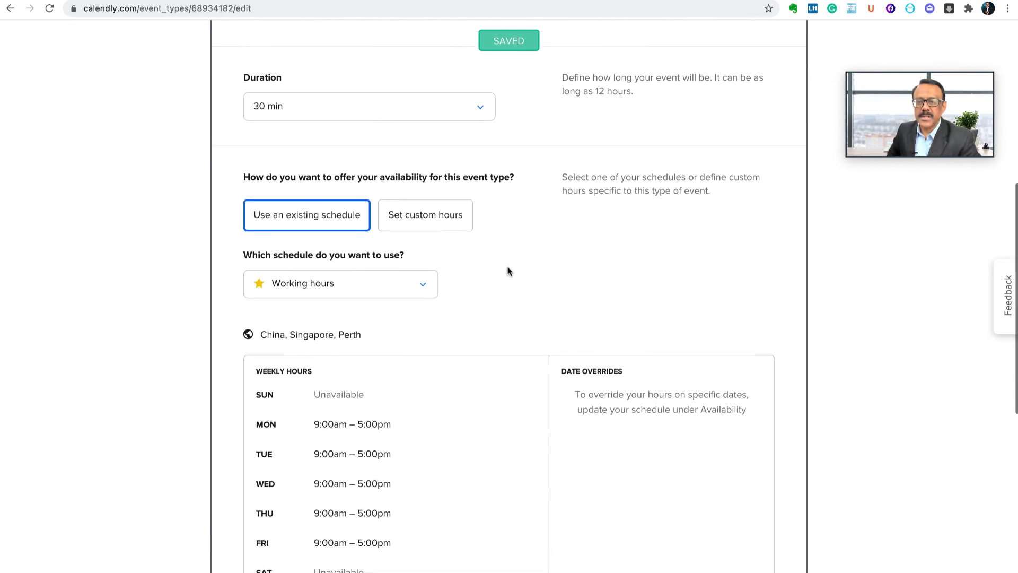
scroll(507, 271, "up", 3)
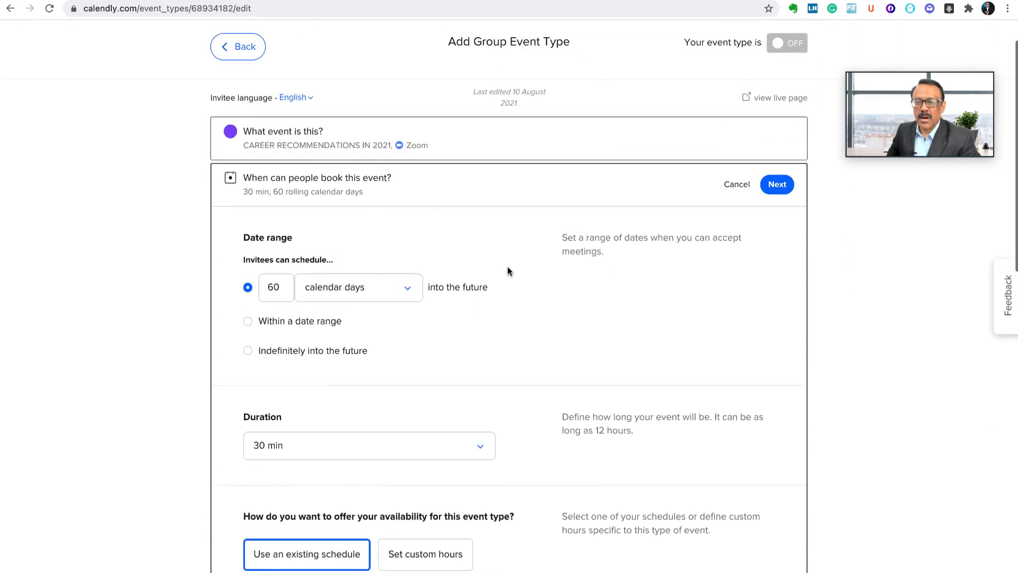
scroll(507, 271, "down", 1)
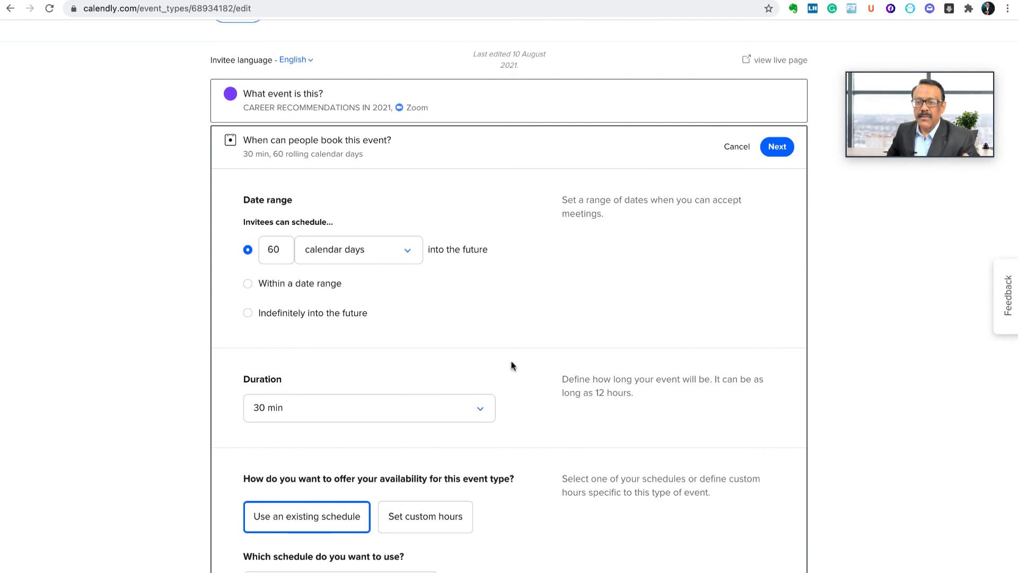
scroll(476, 325, "down", 3)
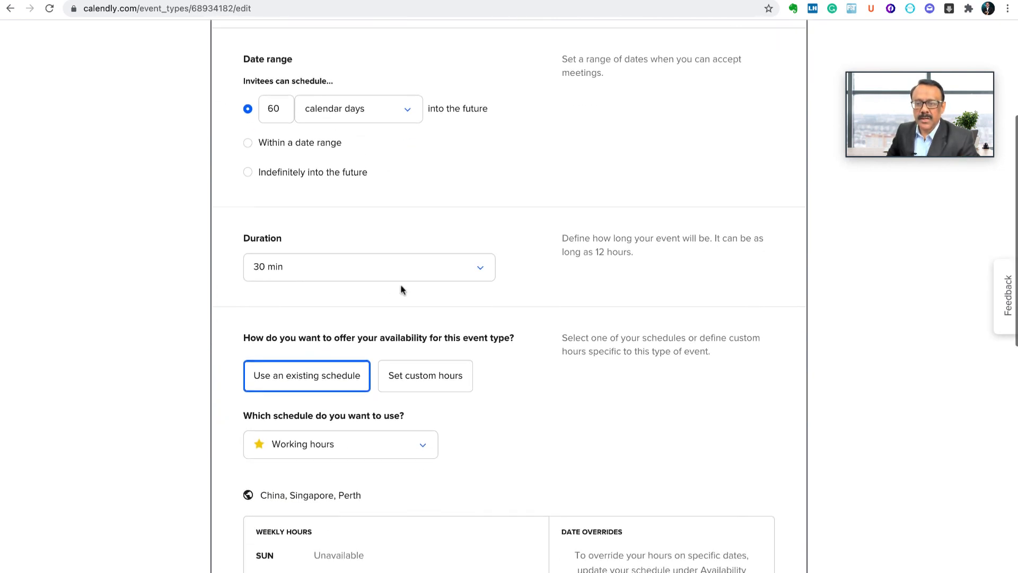
left_click(482, 271)
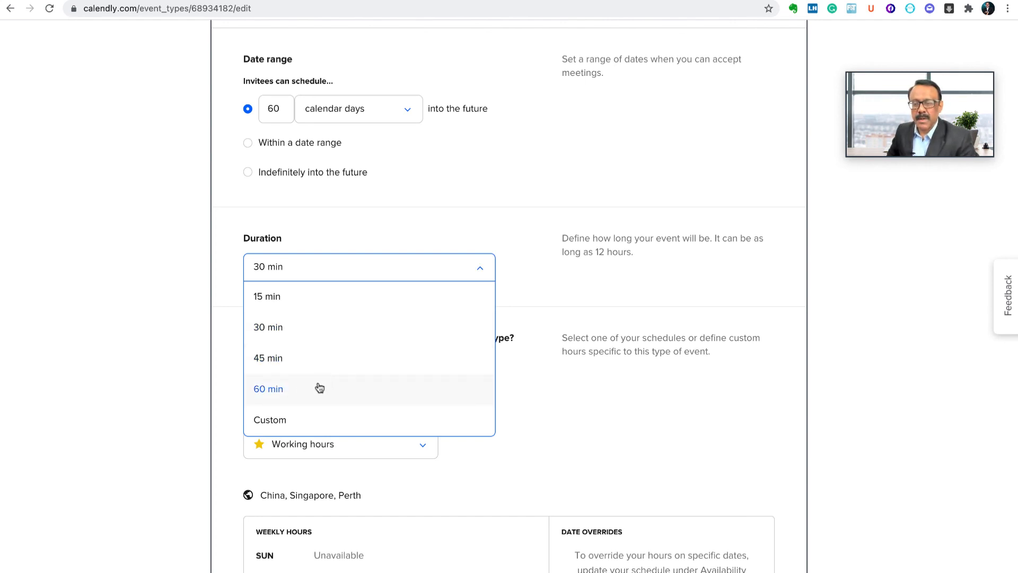
left_click(281, 392)
- Set the date range so invitees can schedule 15 calendar days into the future
scroll(371, 302, "up", 3)
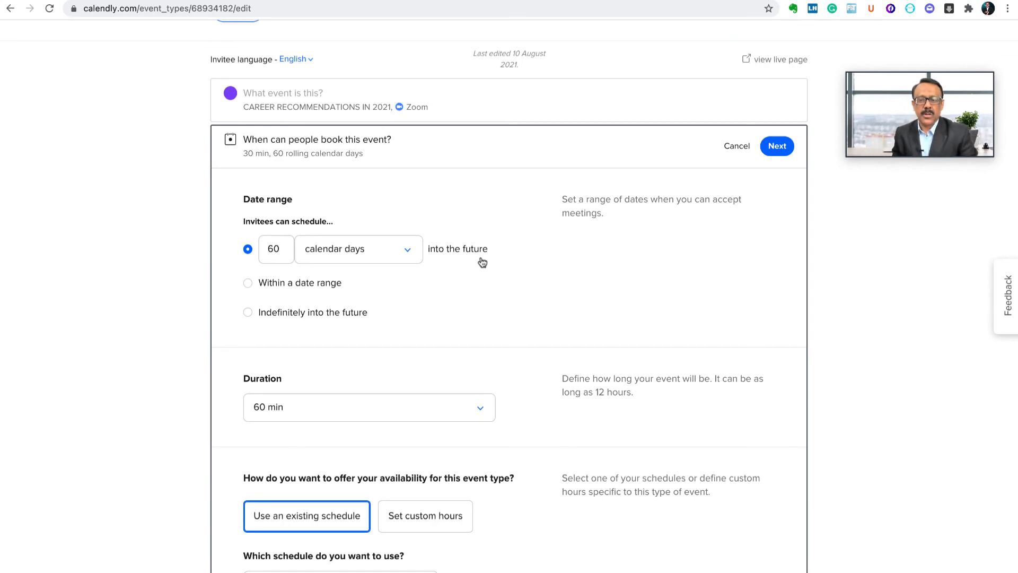
left_click(279, 247)
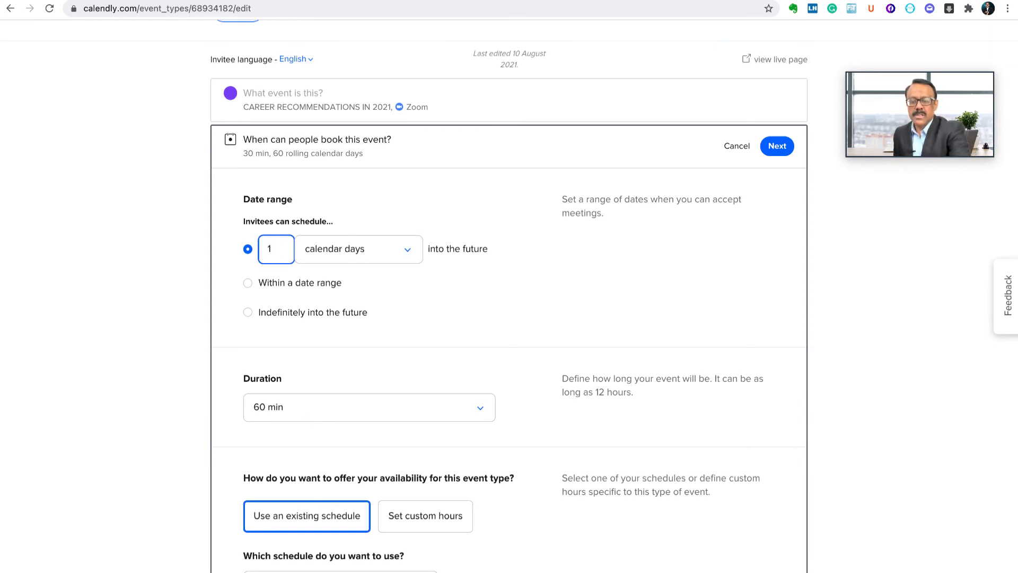
left_click(525, 298)
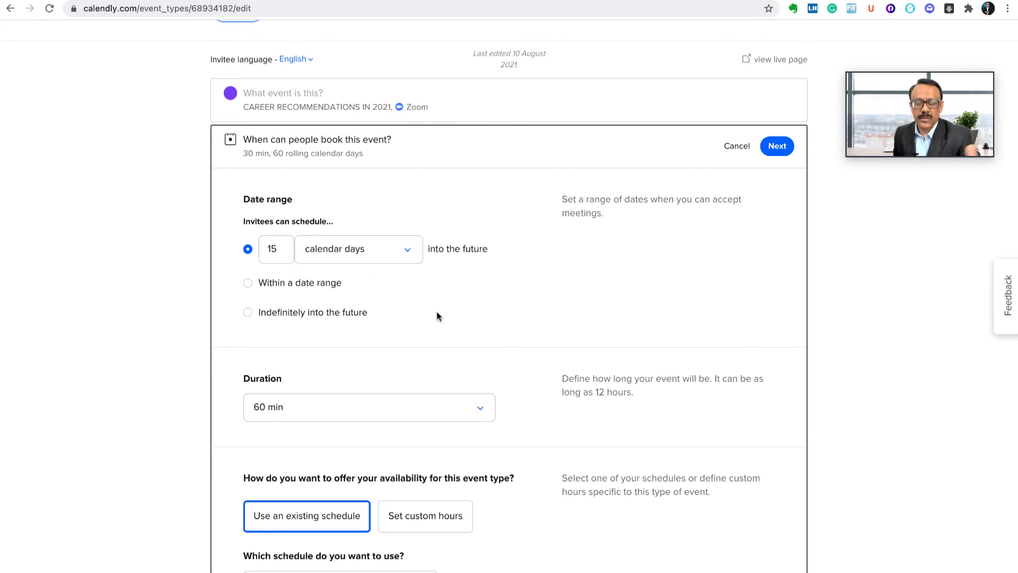
- Review the existing working hours schedule and switch the event's availability to custom hours
scroll(437, 311, "down", 5)
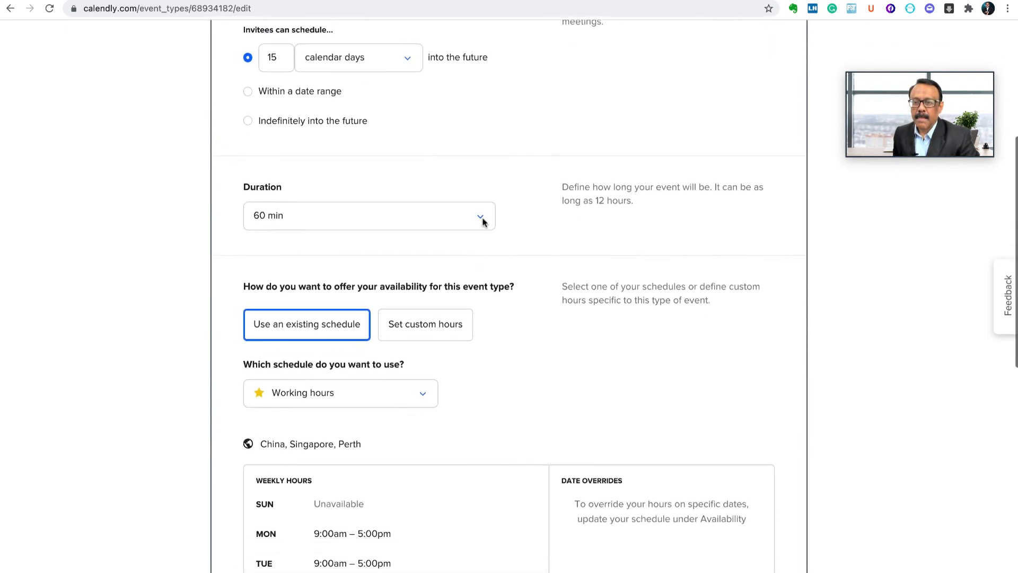
scroll(483, 221, "down", 4)
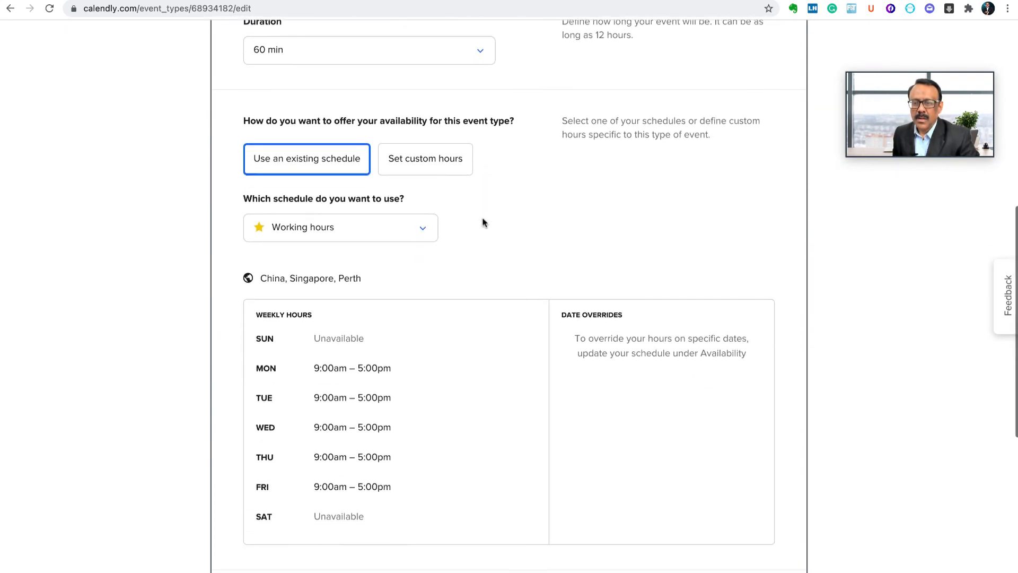
scroll(483, 222, "down", 3)
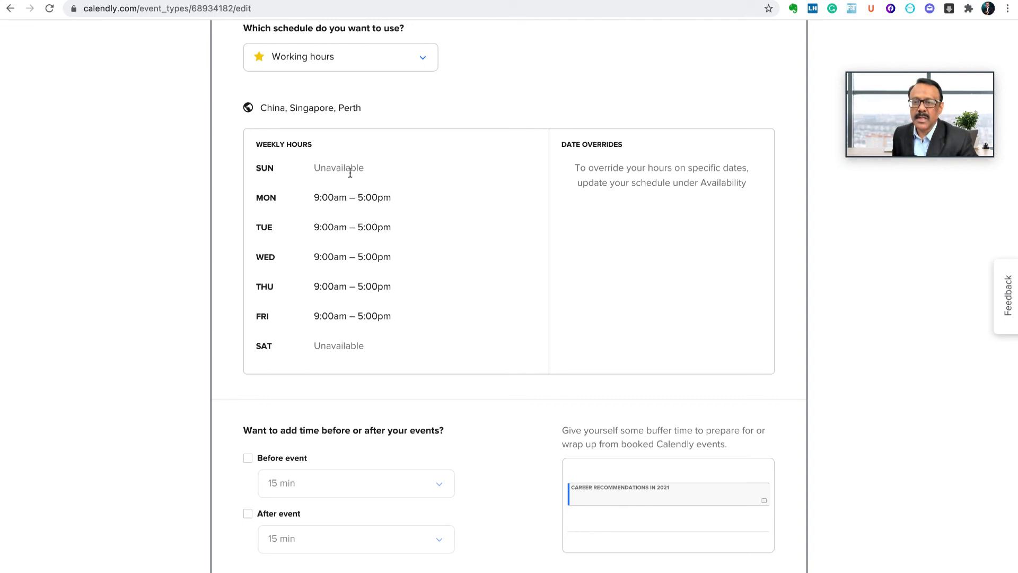
scroll(354, 113, "up", 3)
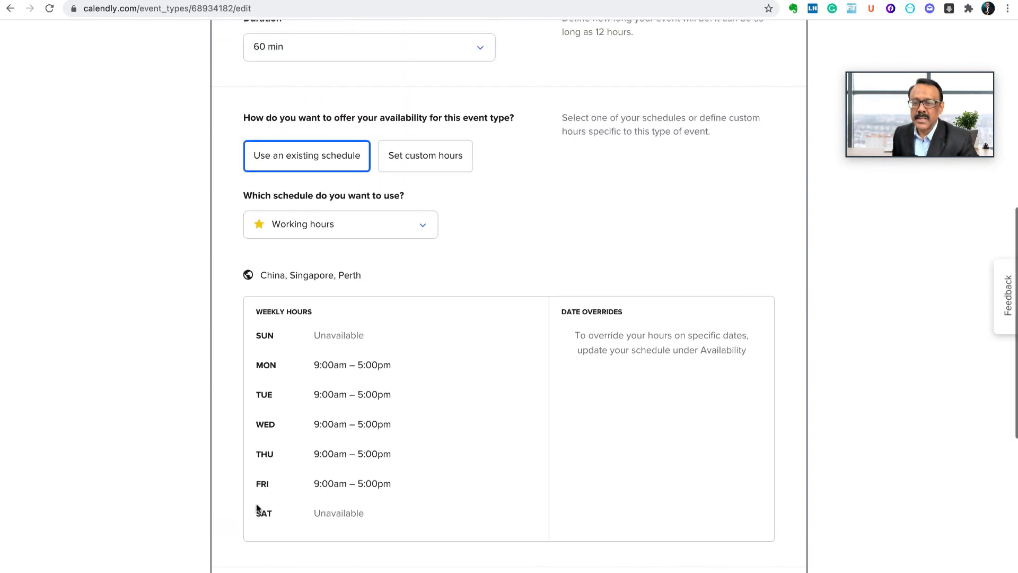
left_click(432, 156)
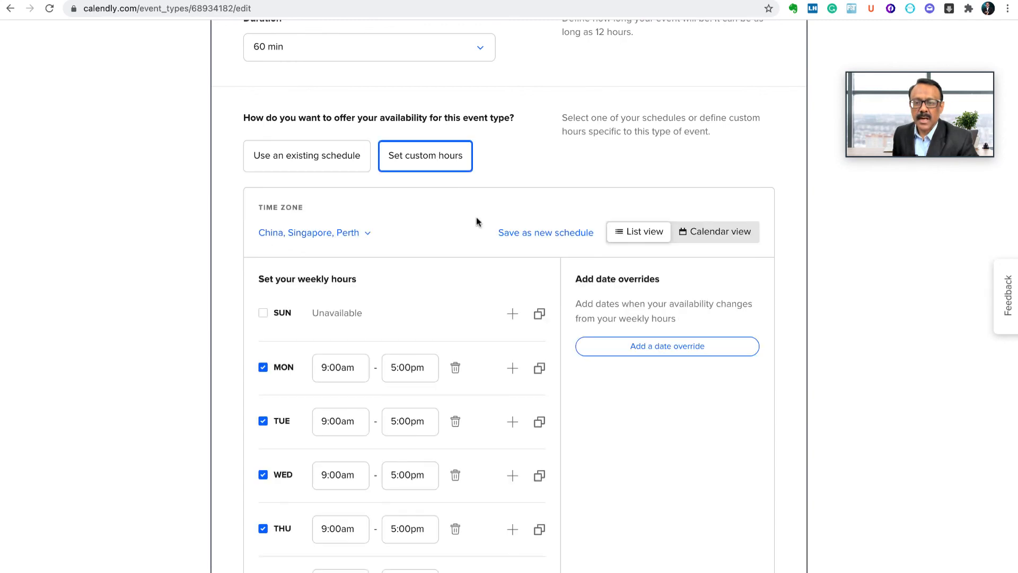
- Make Monday through Friday unavailable in the custom weekly hours and enable Saturday
scroll(476, 218, "down", 4)
scroll(345, 199, "down", 2)
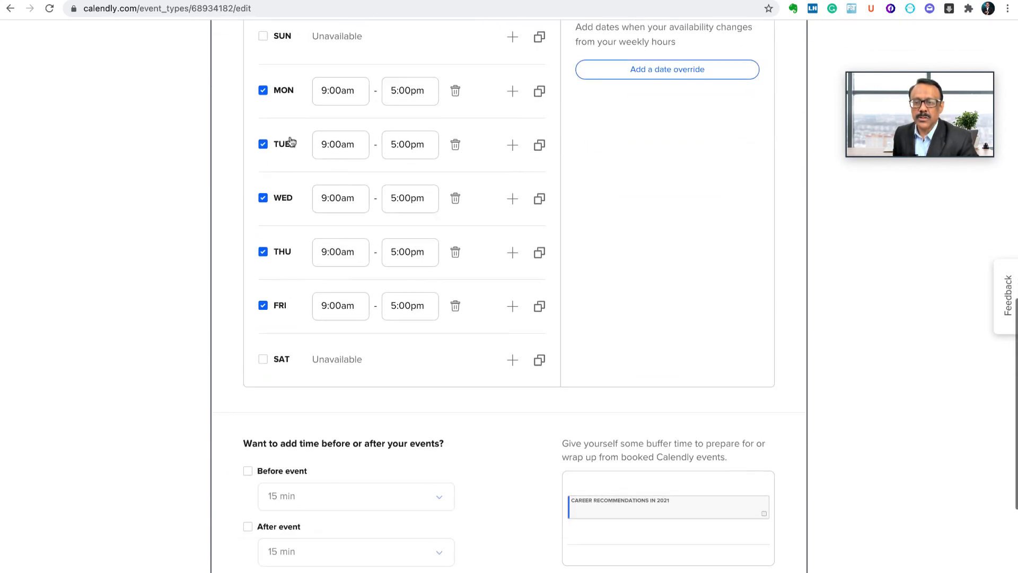
left_click(263, 93)
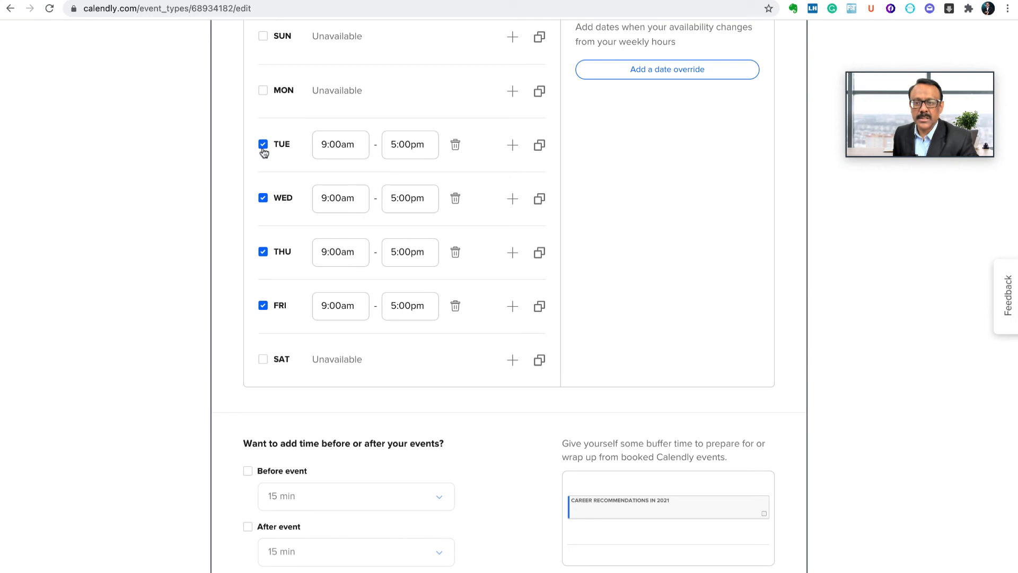
left_click(262, 145)
left_click(263, 198)
left_click(263, 251)
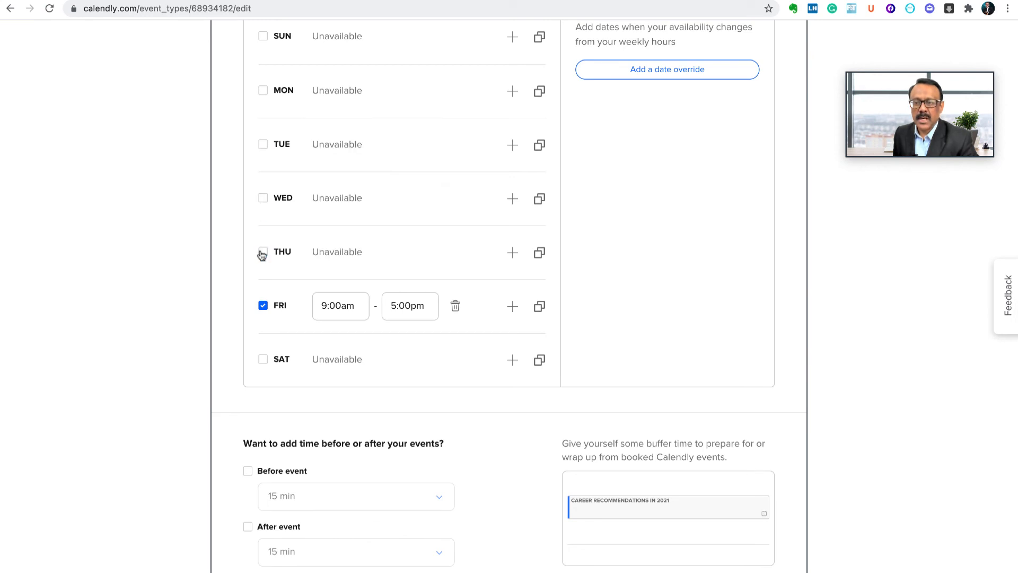
left_click(263, 306)
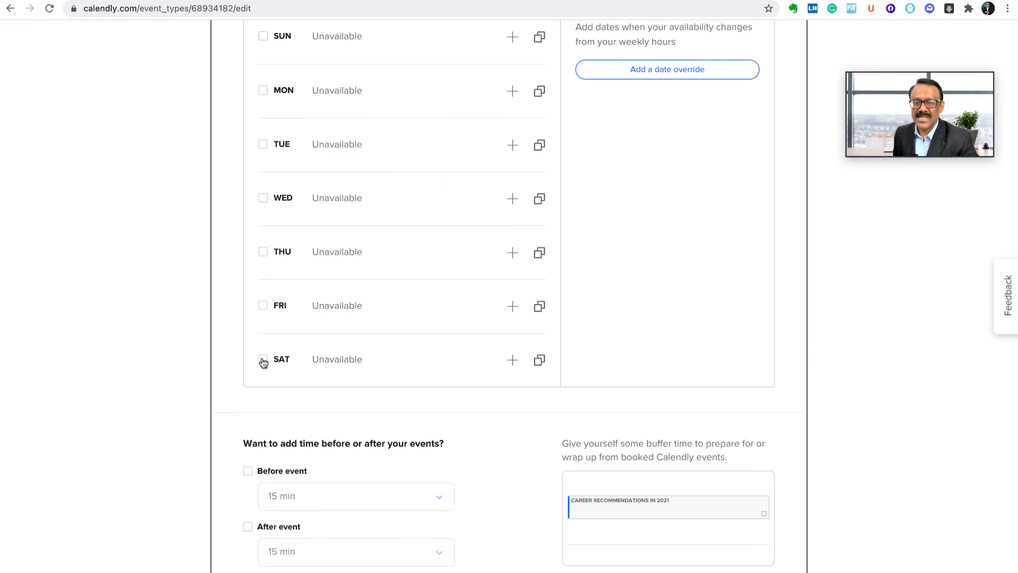
left_click(263, 359)
- Set the start of Saturday's available hours to 2:00pm
scroll(337, 347, "down", 1)
scroll(337, 348, "down", 2)
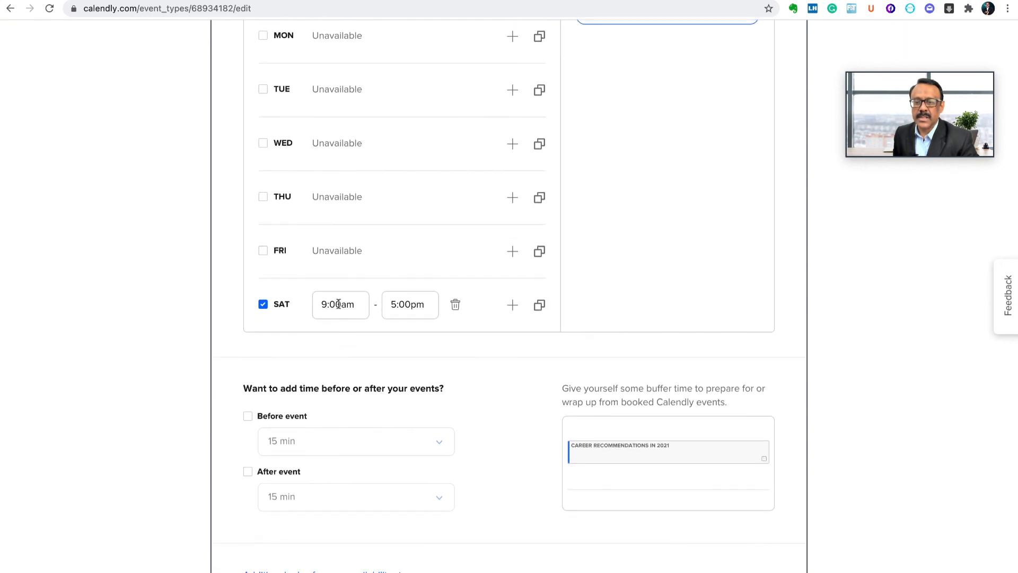
left_click(339, 304)
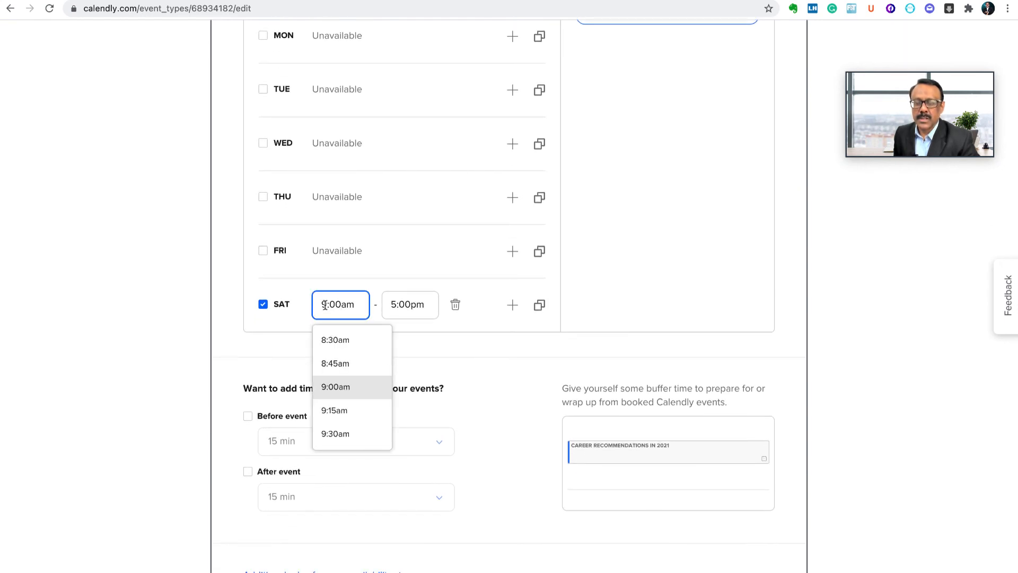
left_click(325, 305)
key("BackSpace")
type("2")
key("End")
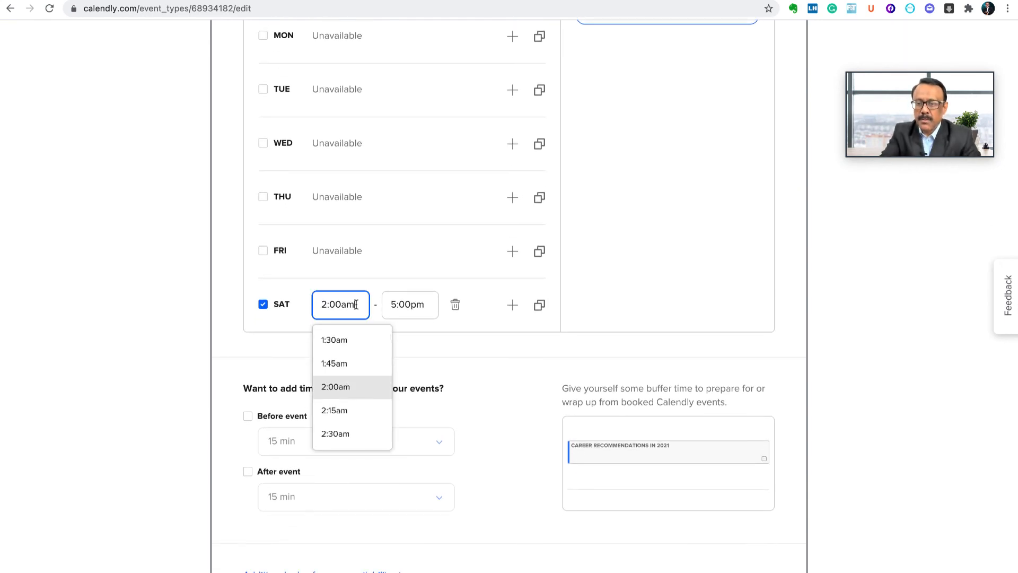
key("BackSpace")
type("pm")
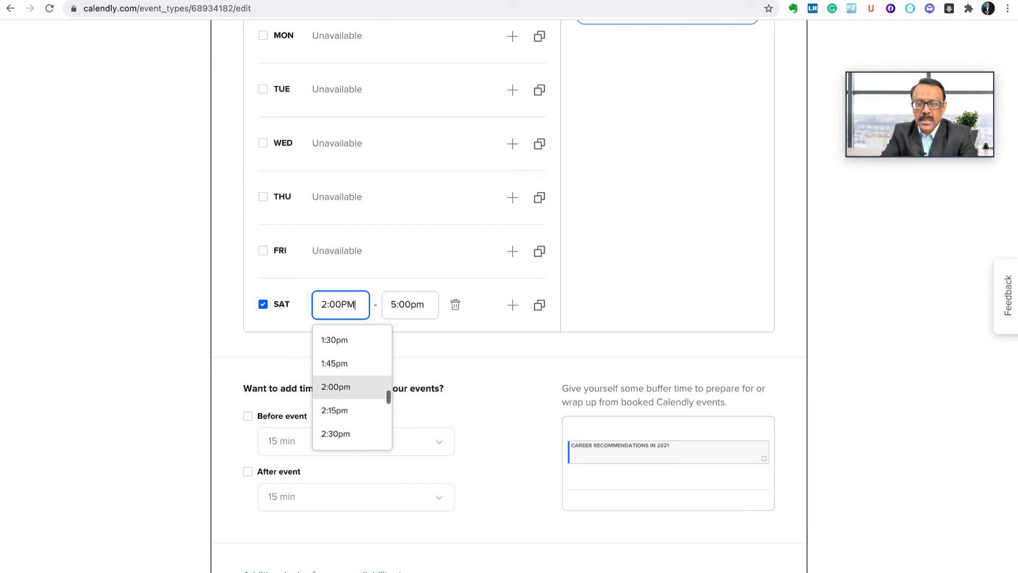
- Set the end of Saturday's available hours to 3:00pm
left_click(395, 306)
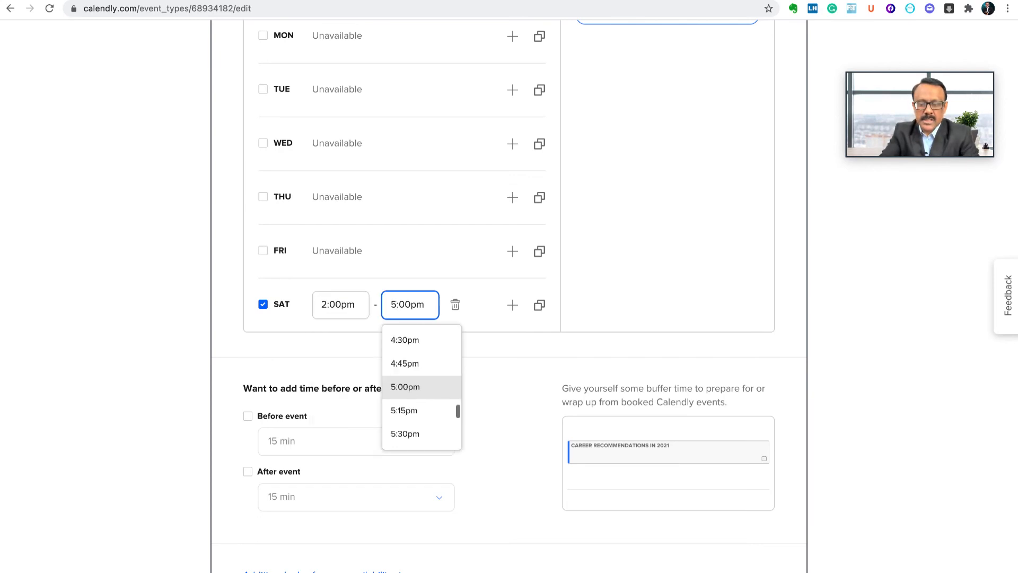
key("BackSpace")
type("3")
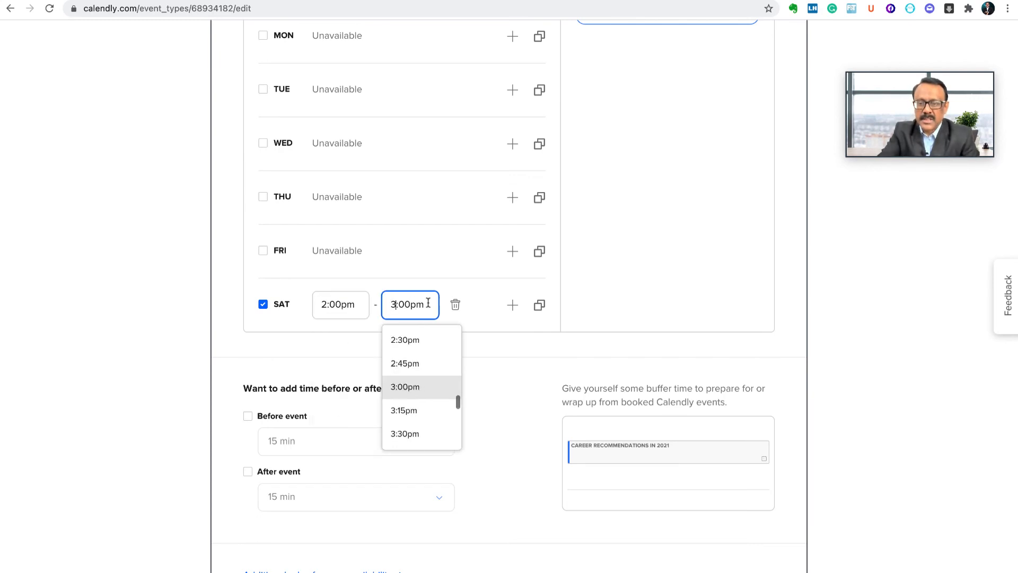
left_click(477, 282)
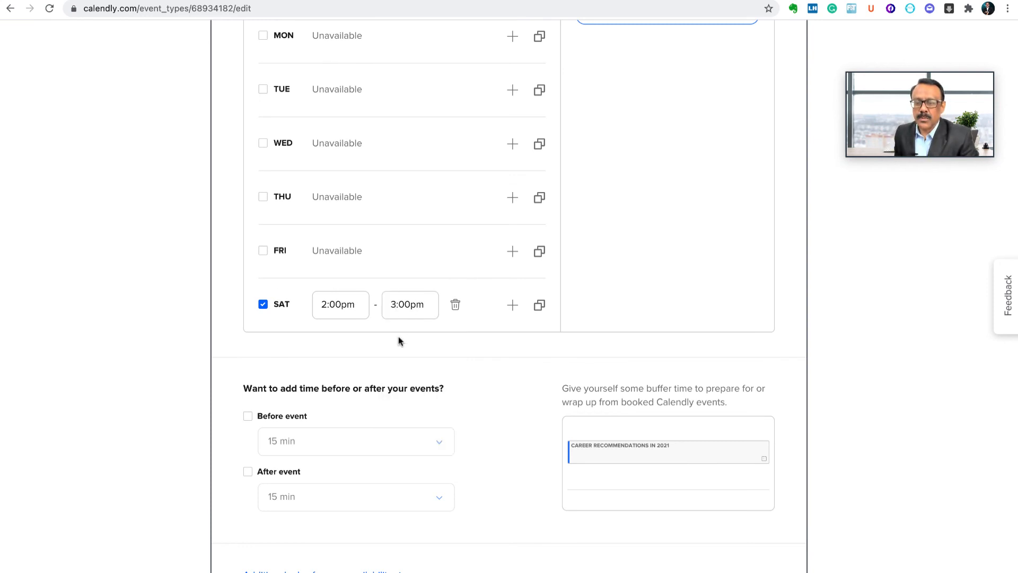
- Save the booking settings without buffer time before or after the event, and look over the event's additional options
scroll(399, 340, "down", 1)
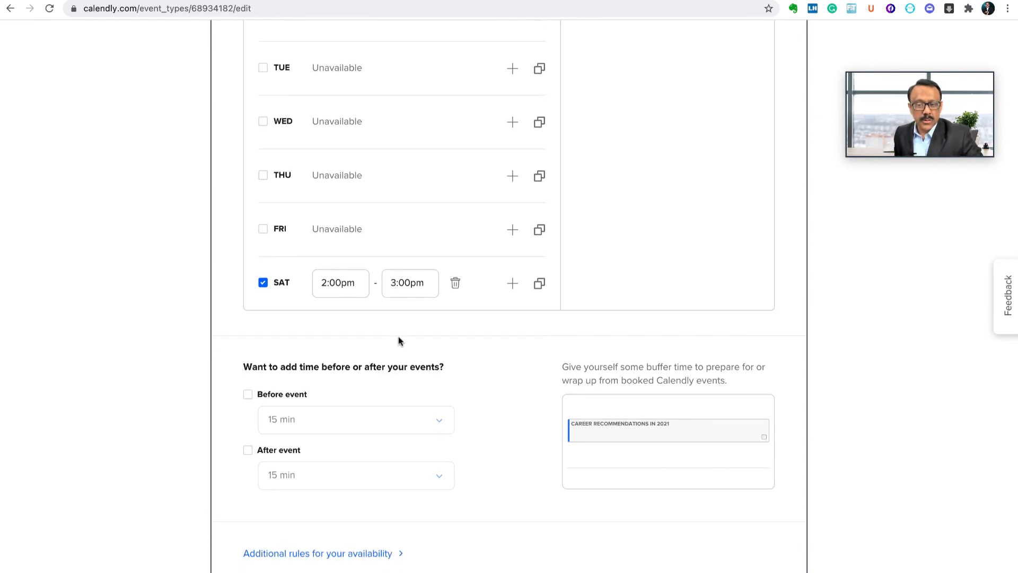
scroll(399, 340, "down", 3)
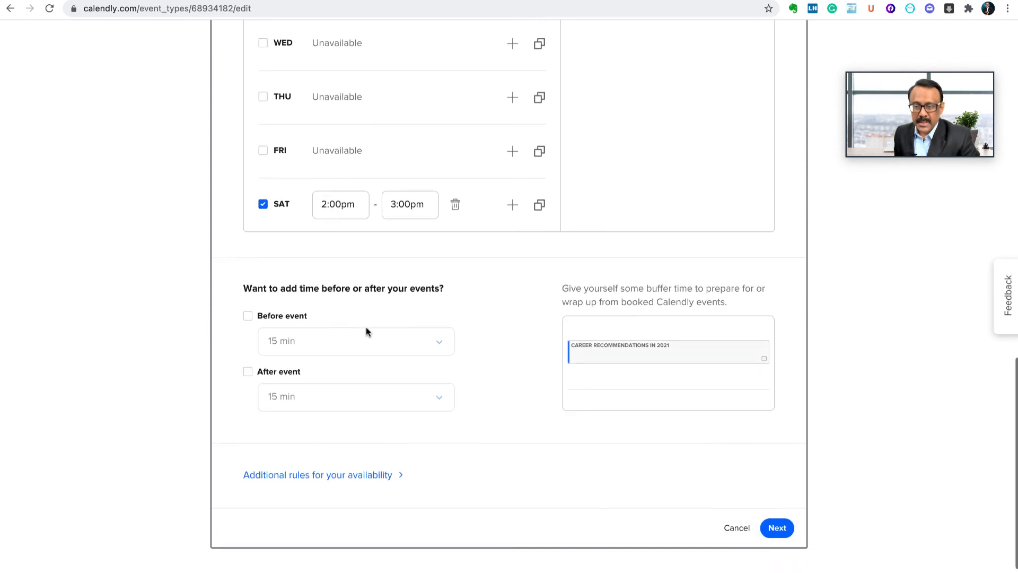
scroll(321, 325, "down", 1)
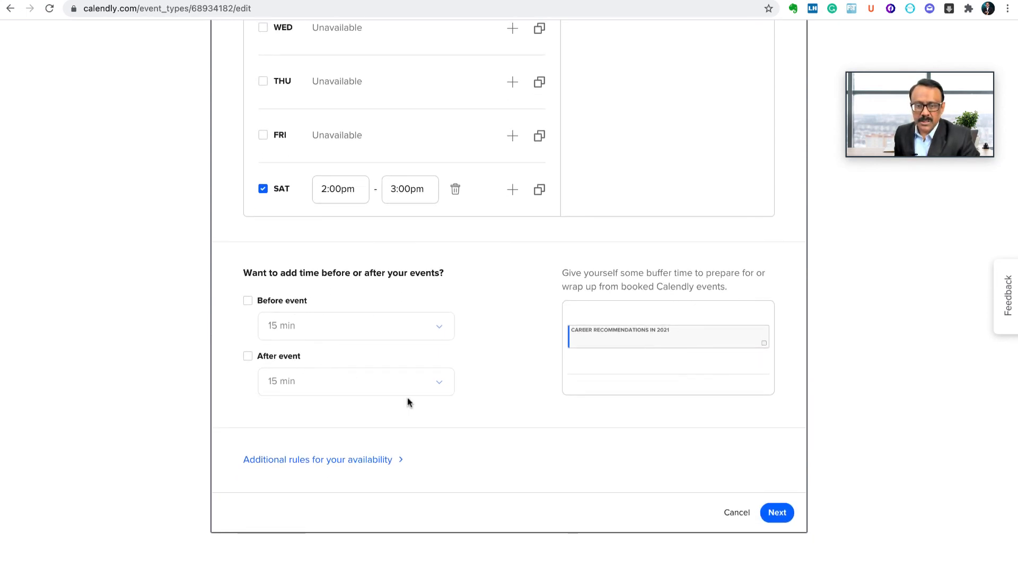
left_click(778, 513)
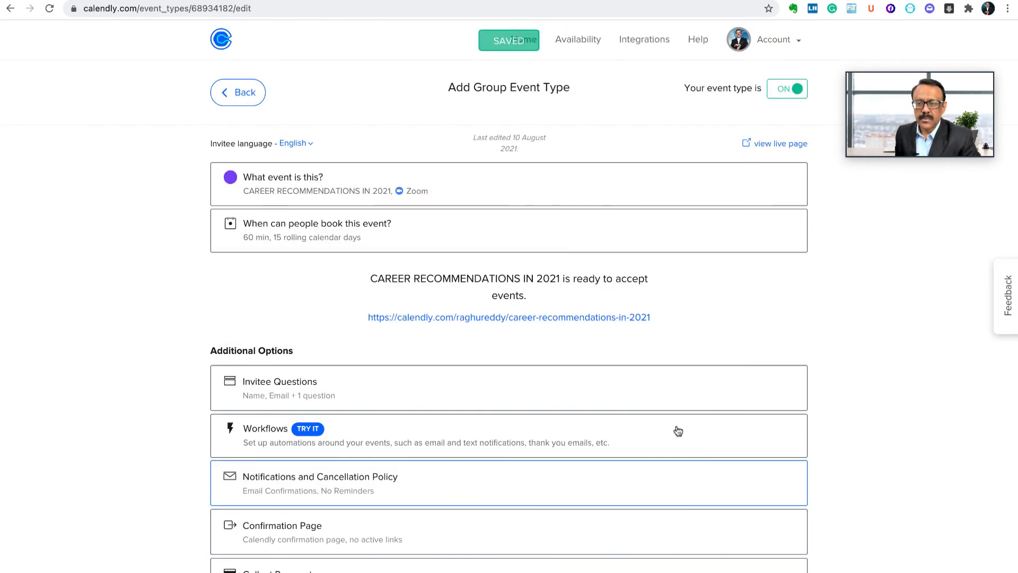
scroll(567, 373, "down", 1)
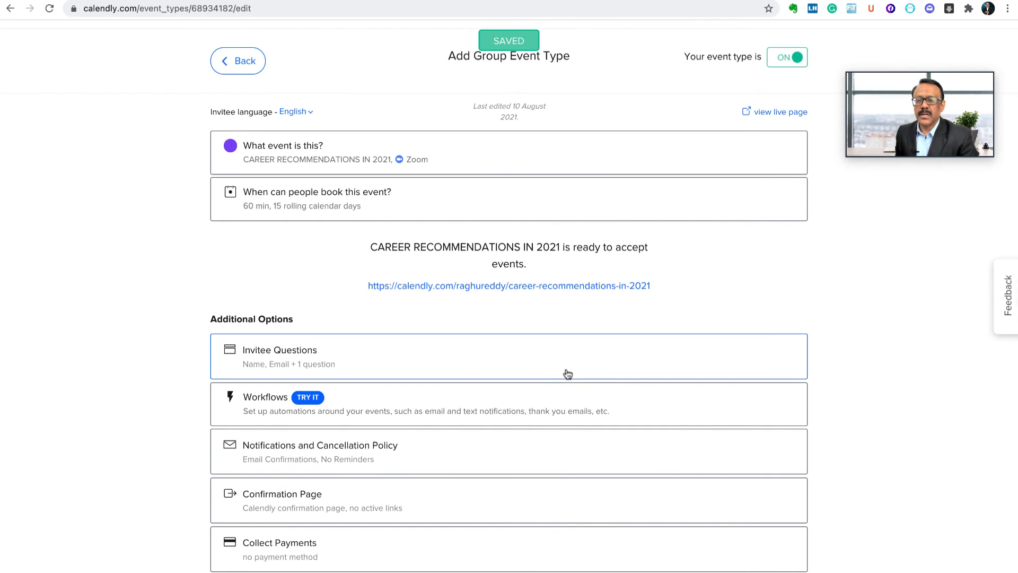
scroll(263, 261, "down", 1)
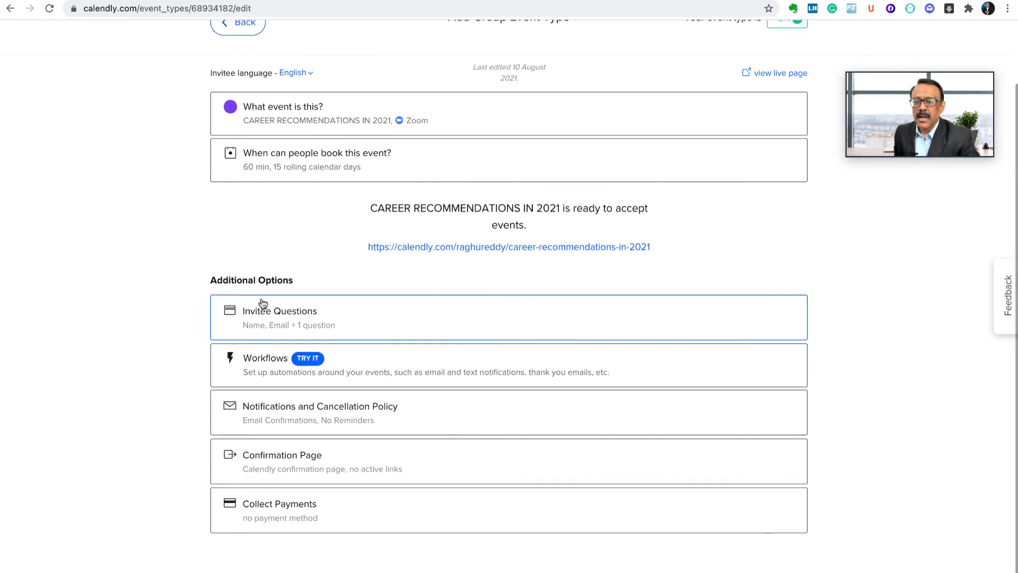
- Delete the default invitee question asking for anything that will help prepare for the meeting
left_click(303, 314)
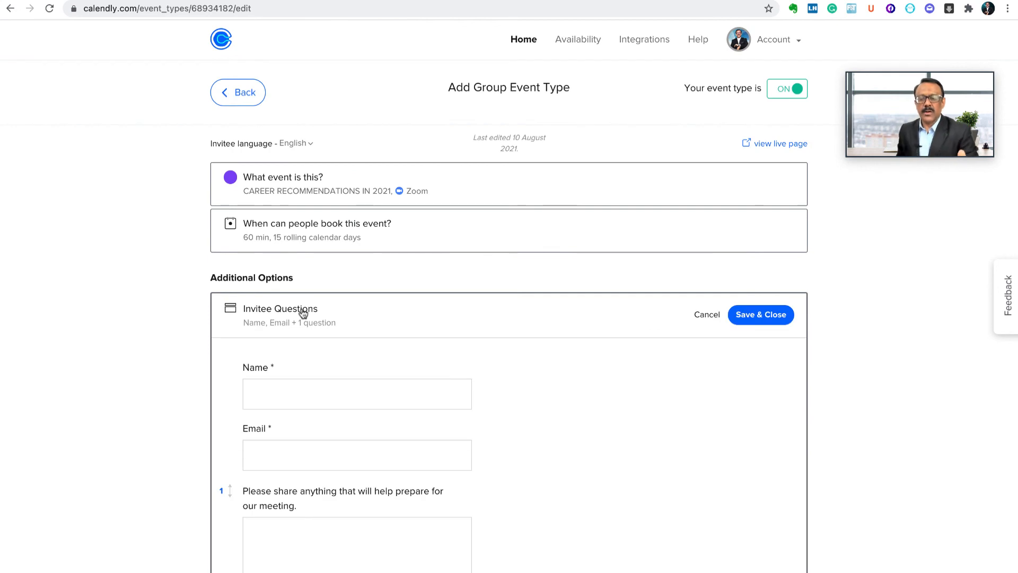
scroll(377, 322, "down", 5)
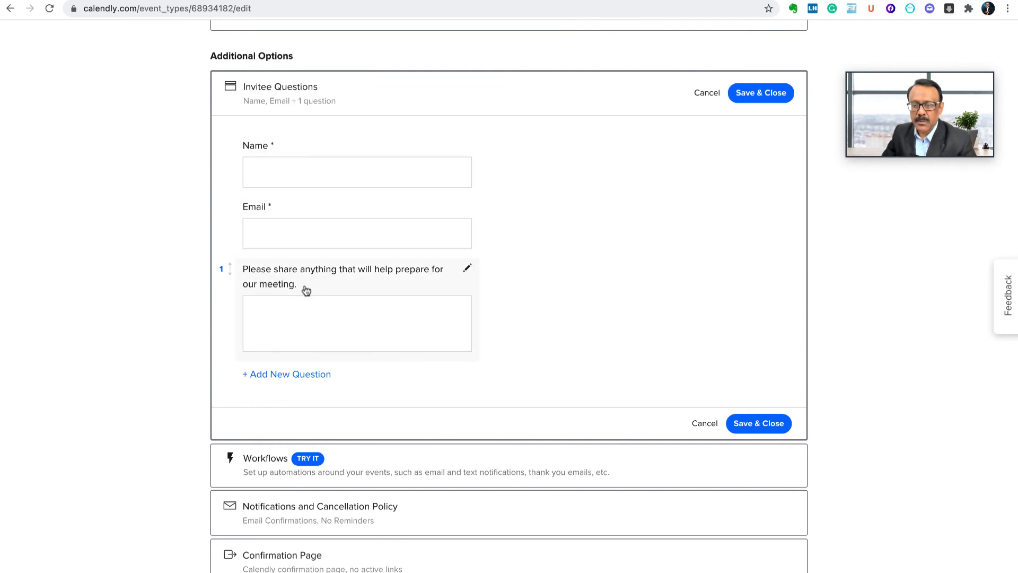
left_click(468, 268)
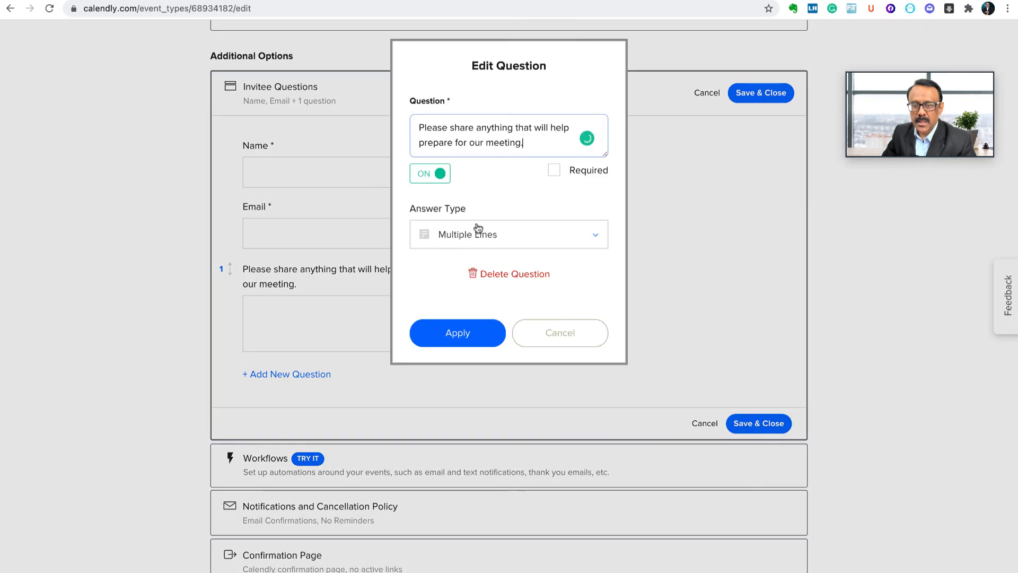
left_click(498, 278)
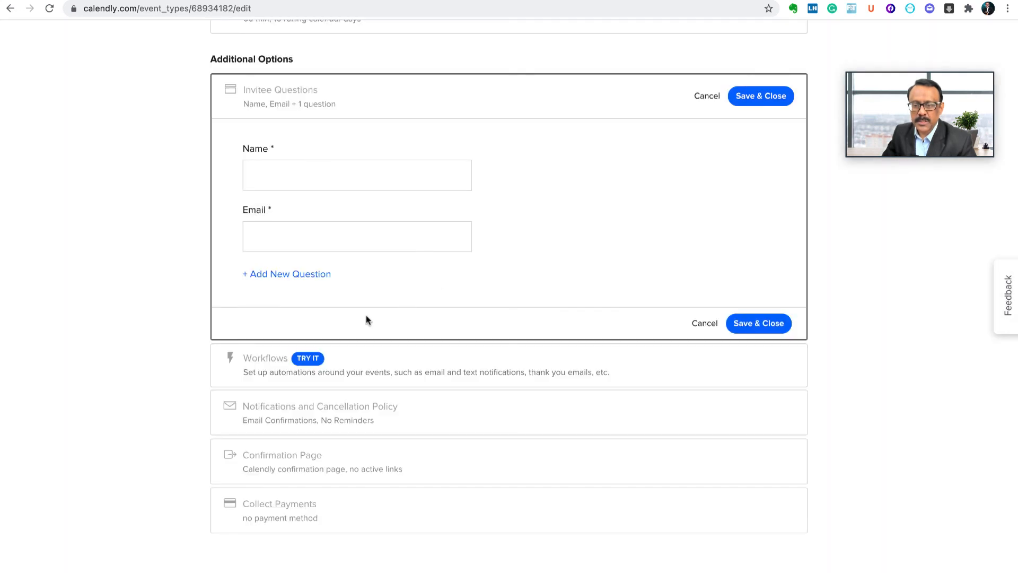
- Add a new invitee question with the text "Mobile No"
left_click(285, 275)
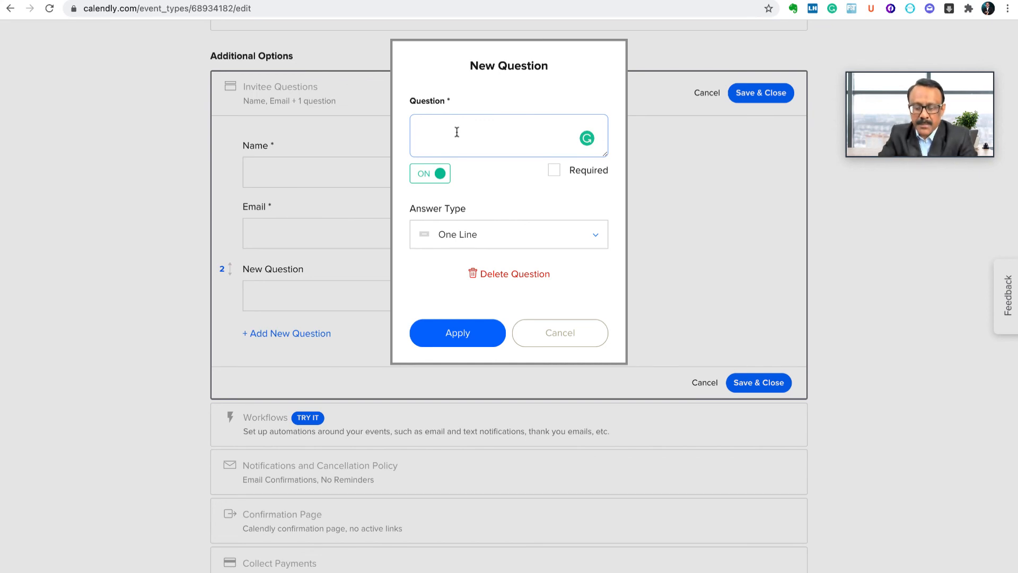
type("MOBILE")
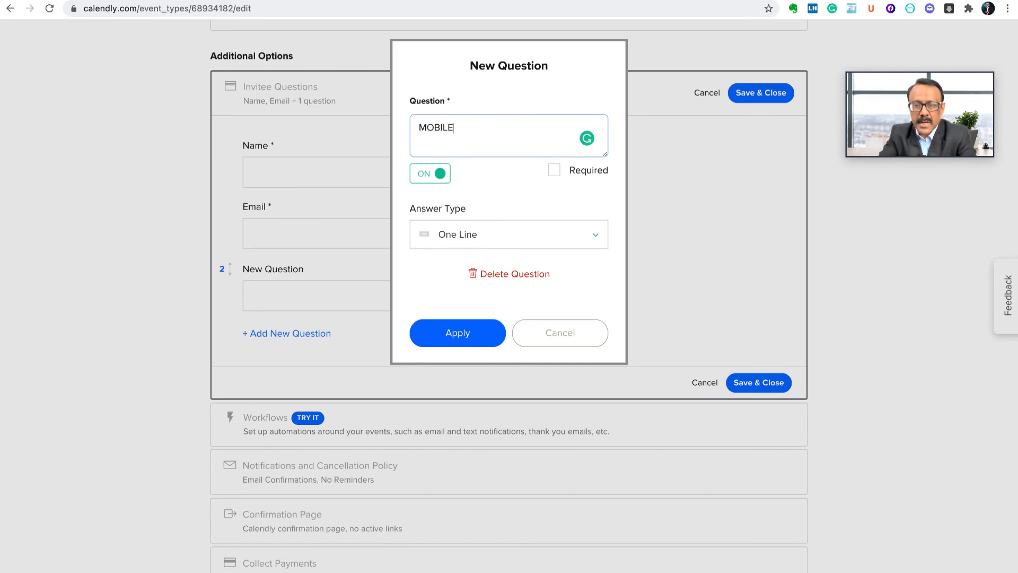
key("BackSpace")
key("BackSpace")
key("BackSpace")
key("BackSpace")
key("BackSpace")
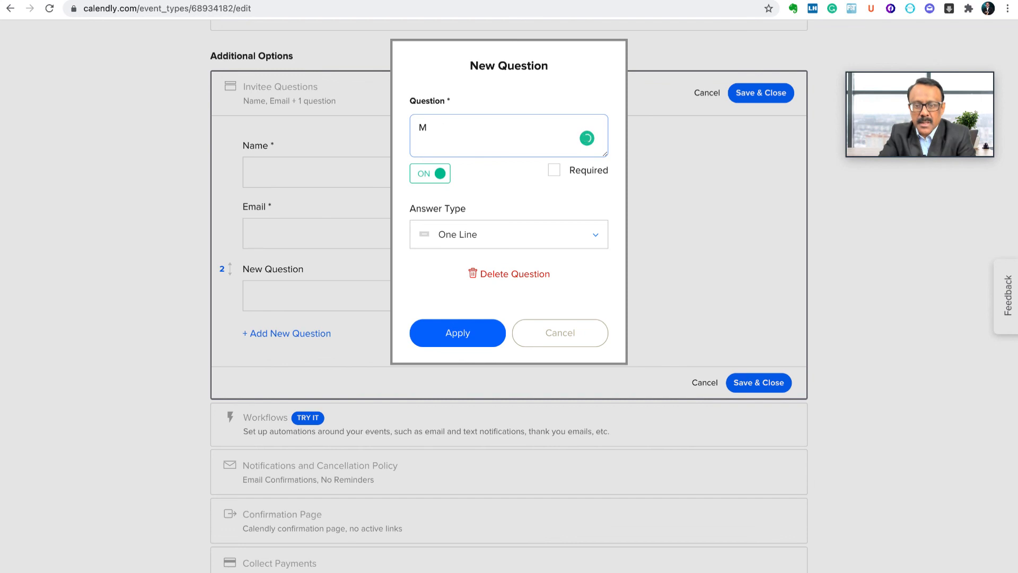
type("obile No")
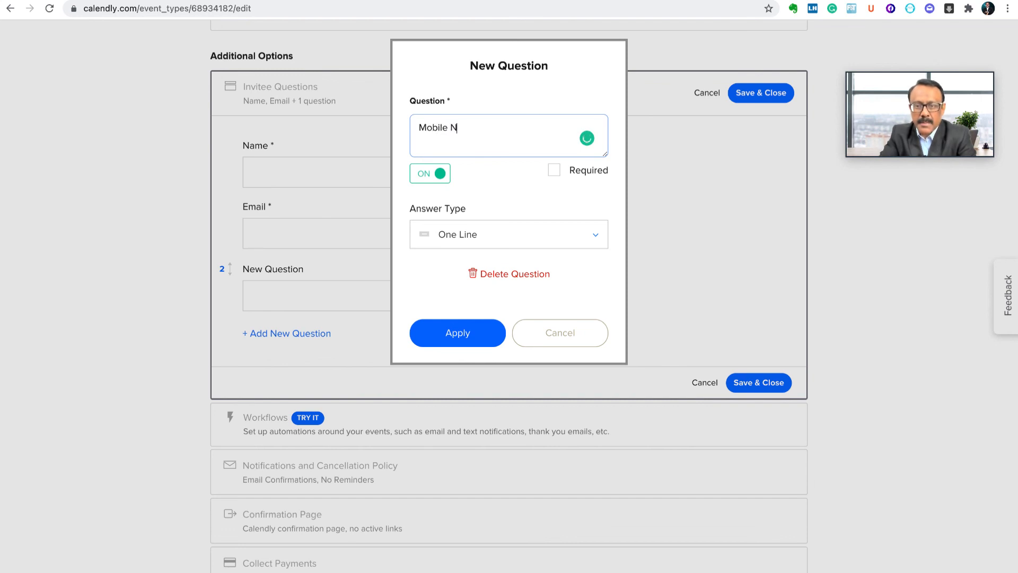
- Make the Mobile No question required with the Phone Number answer type, apply it, and save the invitee questions
left_click(553, 173)
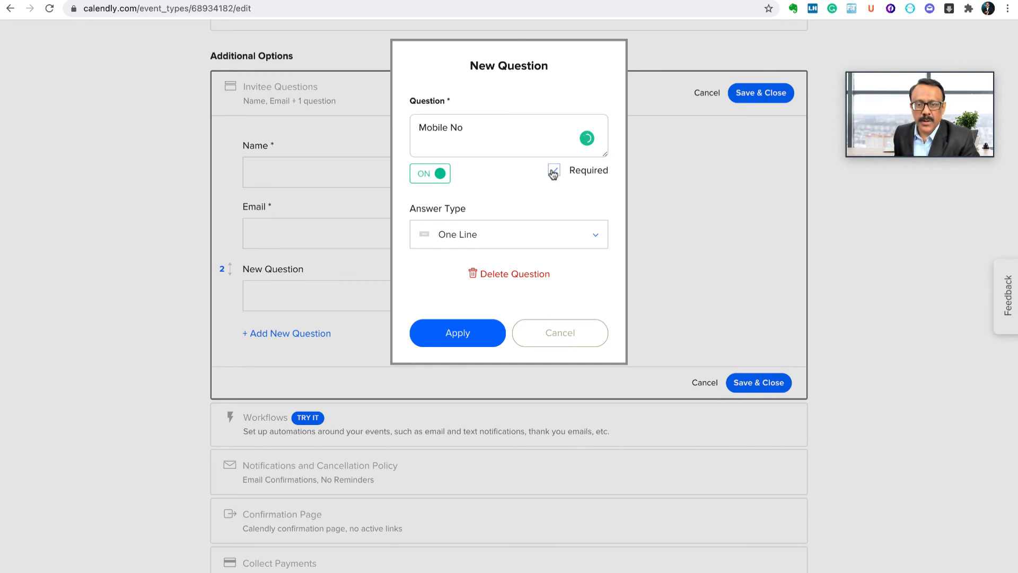
left_click(598, 234)
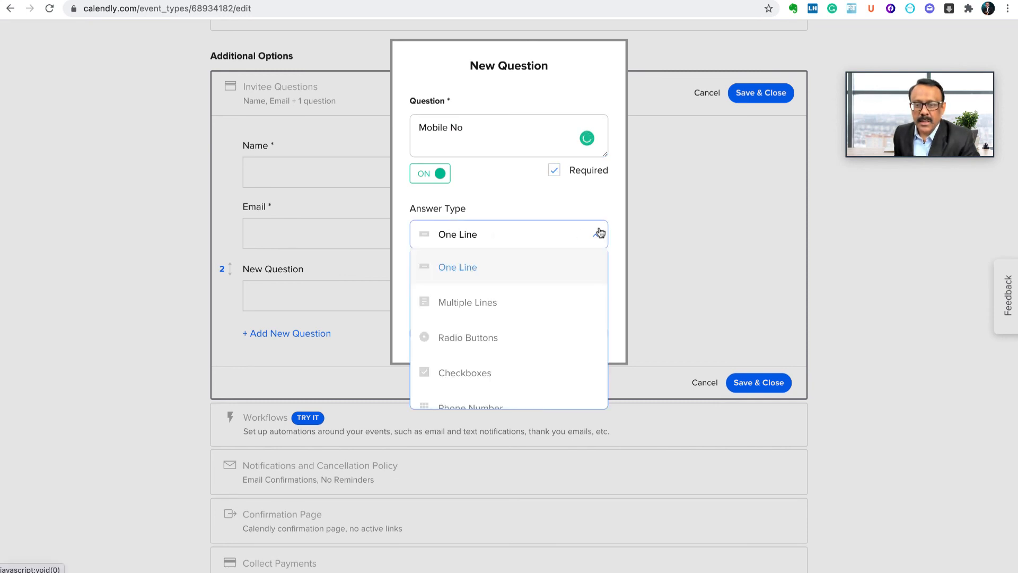
scroll(493, 291, "down", 1)
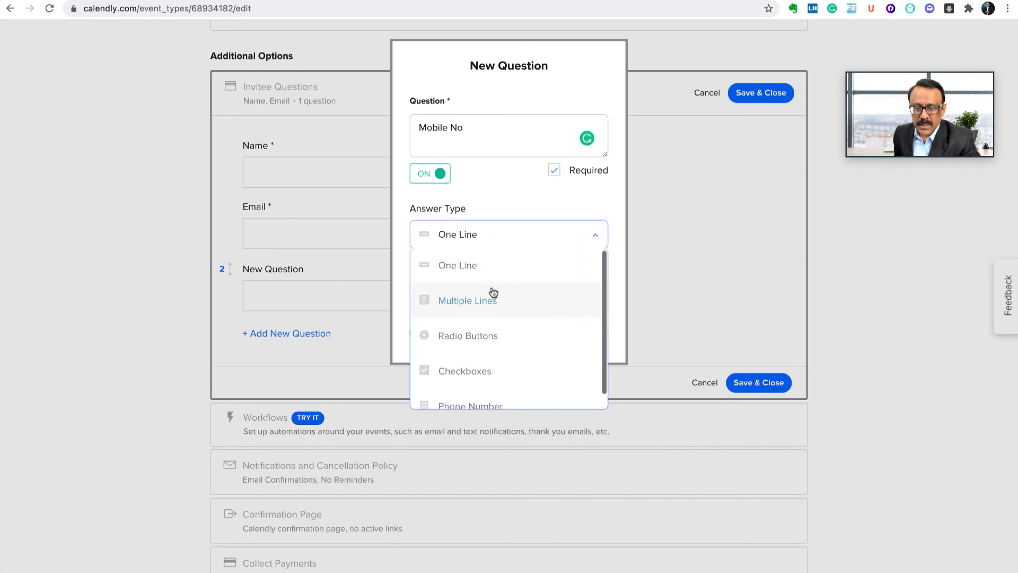
left_click(483, 392)
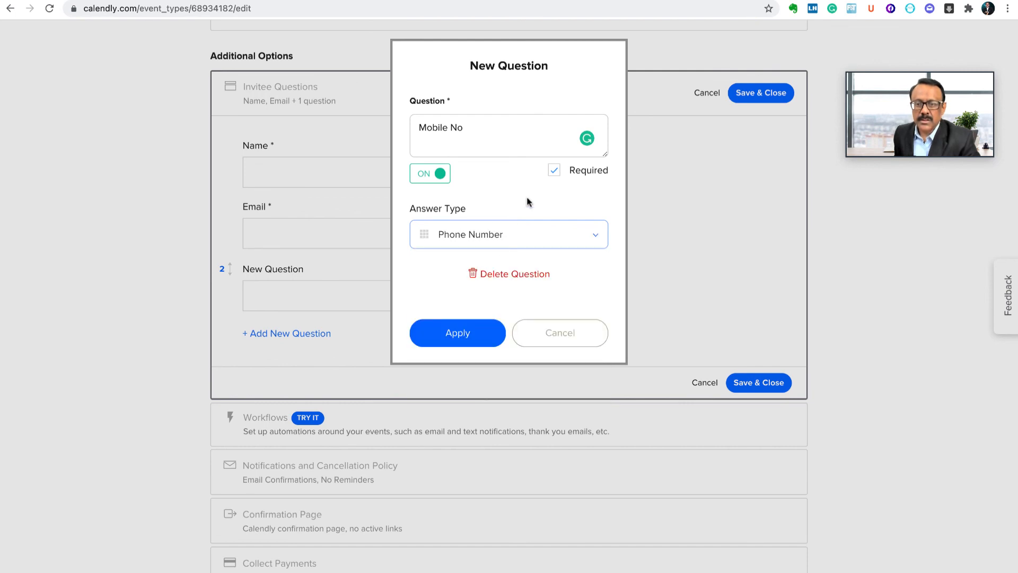
left_click(472, 339)
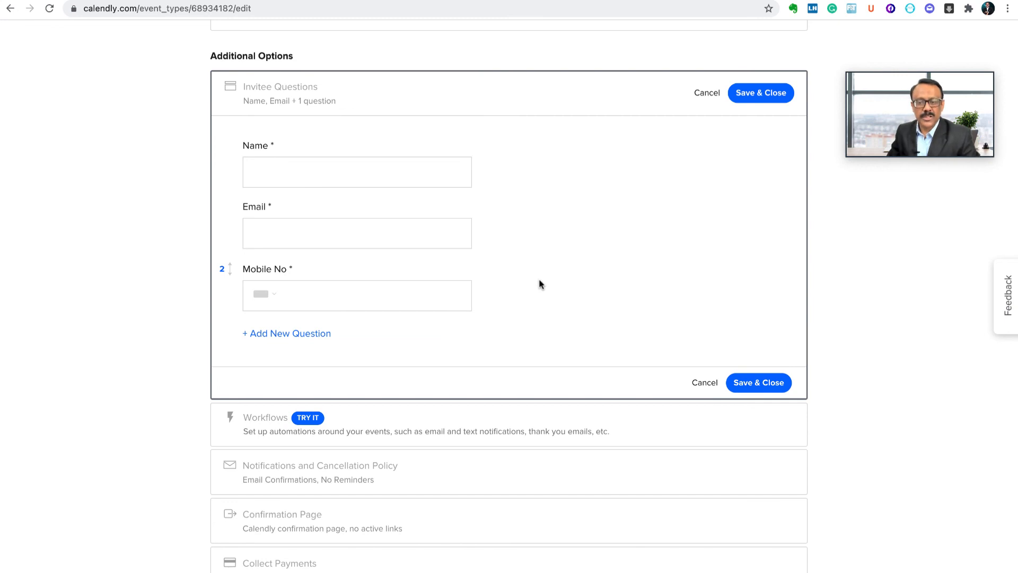
left_click(764, 383)
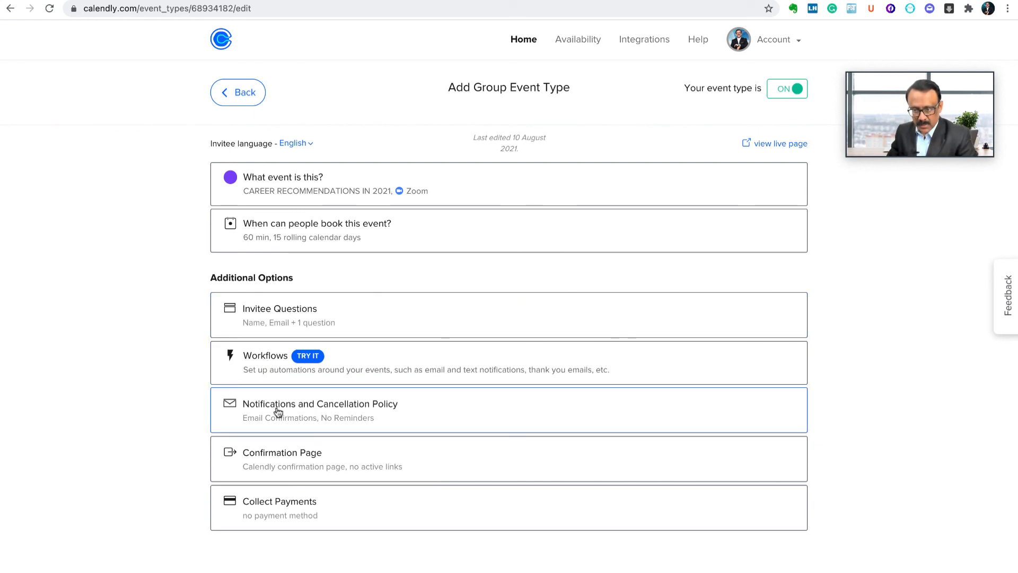
- Personalize the email confirmation in the notifications and cancellation policy by adding two line breaks after Questions And Answers in the body
left_click(355, 410)
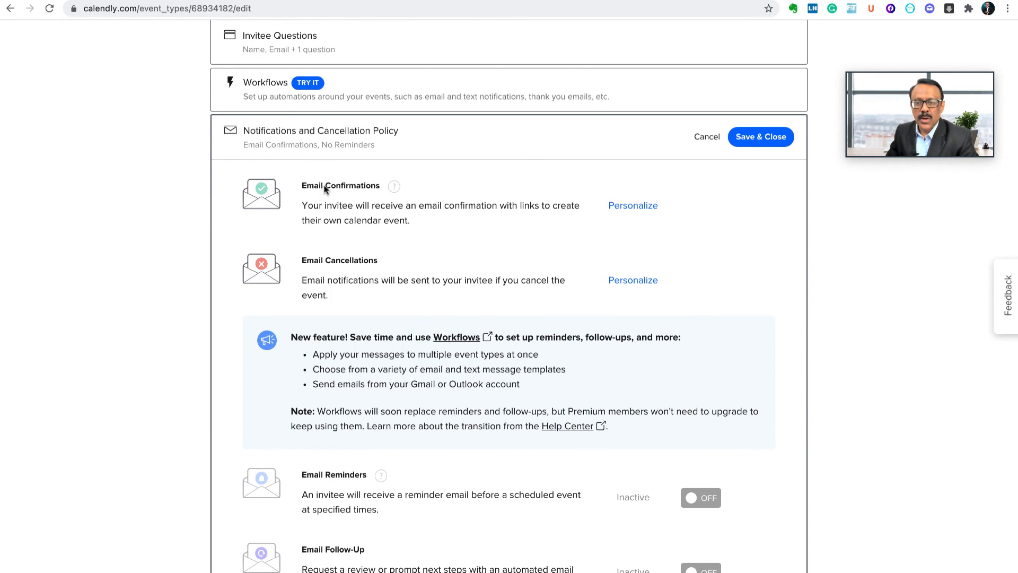
left_click(633, 206)
scroll(496, 226, "down", 3)
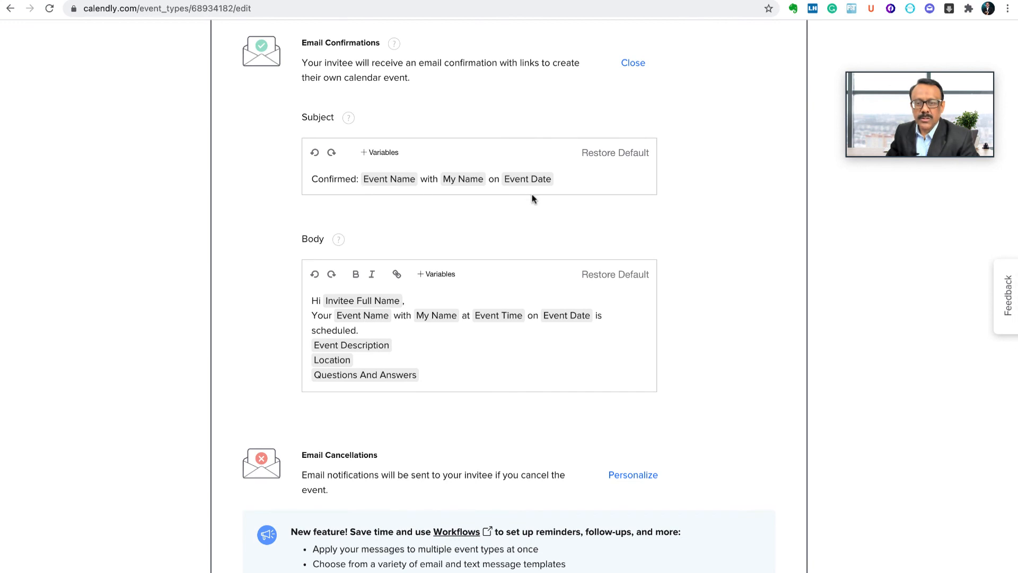
scroll(533, 199, "down", 2)
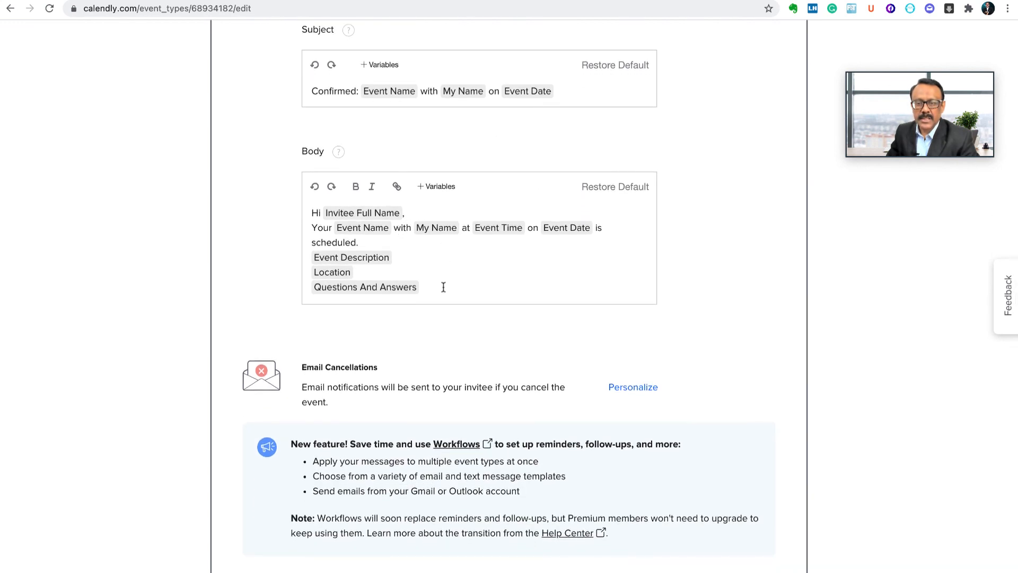
left_click(444, 286)
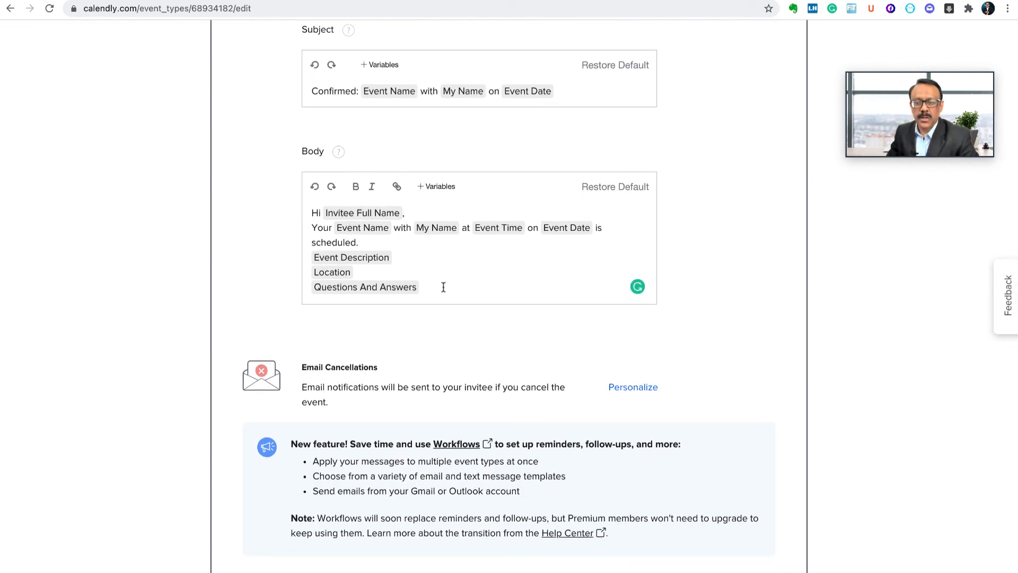
key("Return")
key("Return")
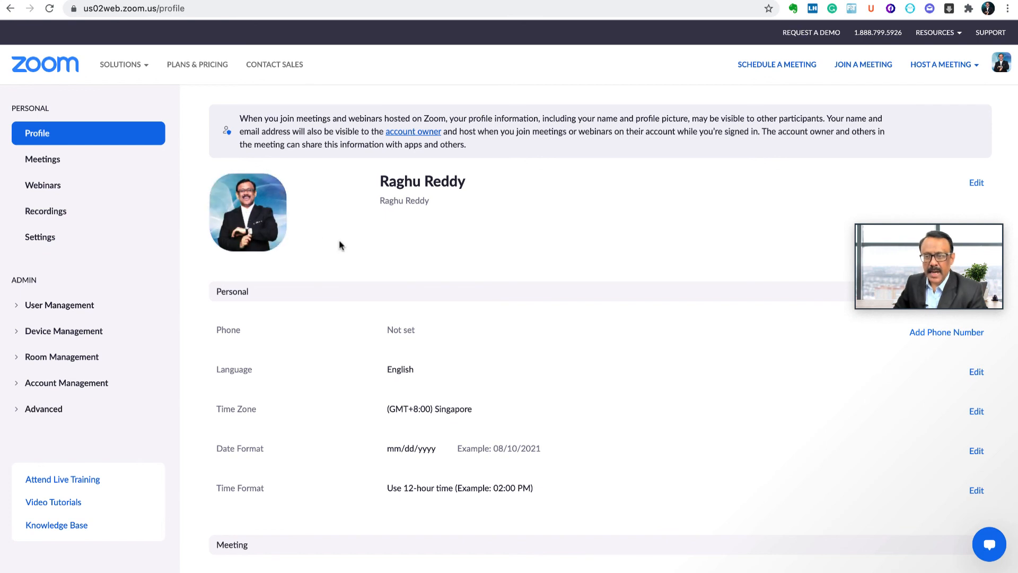
- Switch to the Zoom web portal and look through the profile's personal, meeting, account, sign-in and calendar integration sections
scroll(339, 239, "down", 3)
scroll(336, 222, "down", 3)
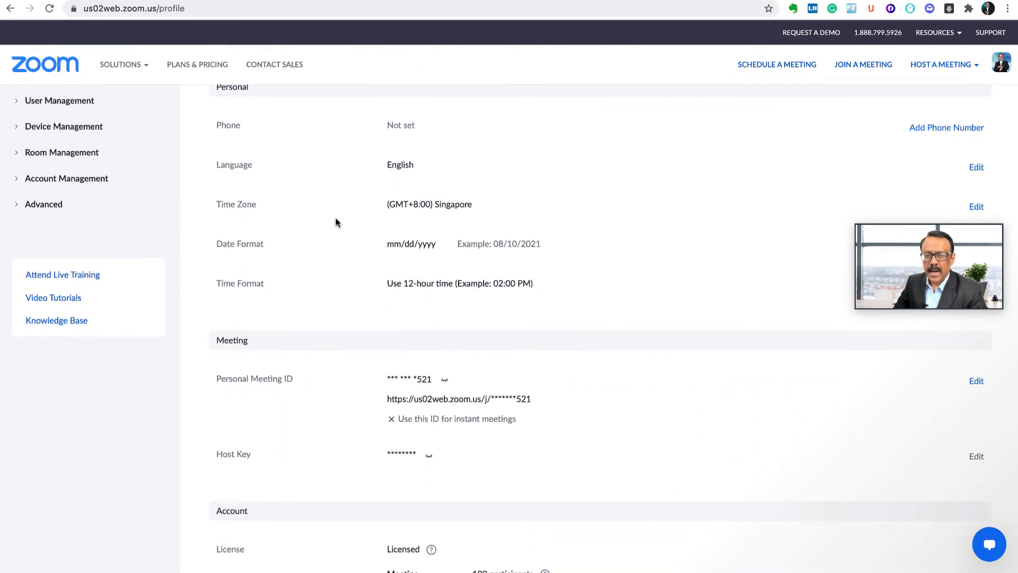
scroll(335, 221, "up", 1)
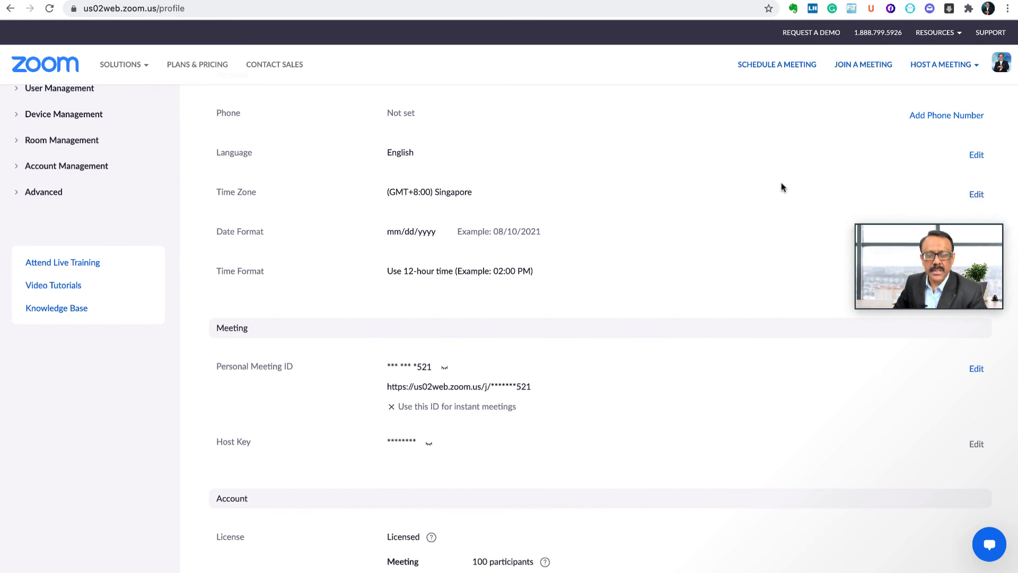
scroll(499, 272, "down", 3)
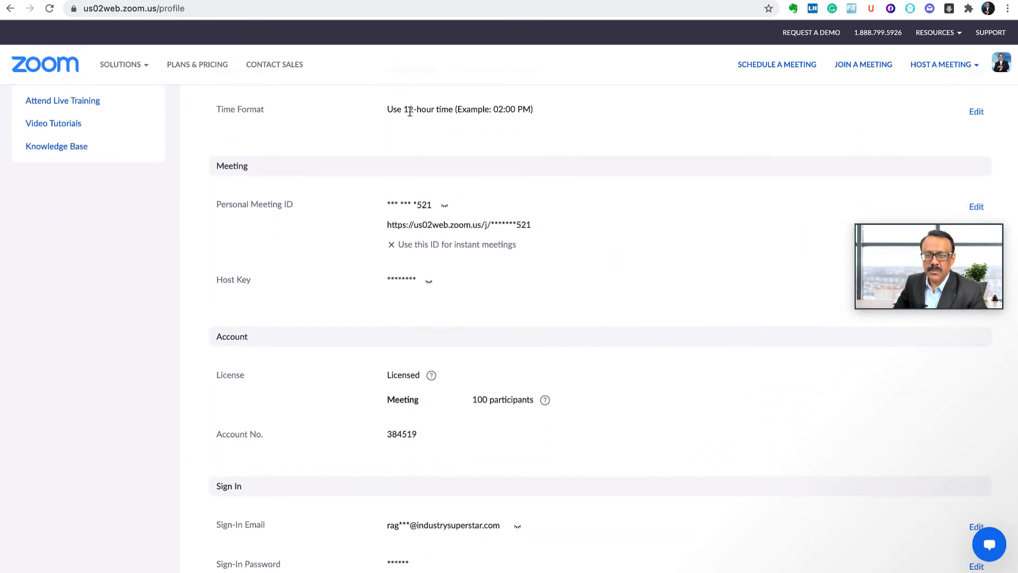
scroll(530, 130, "down", 3)
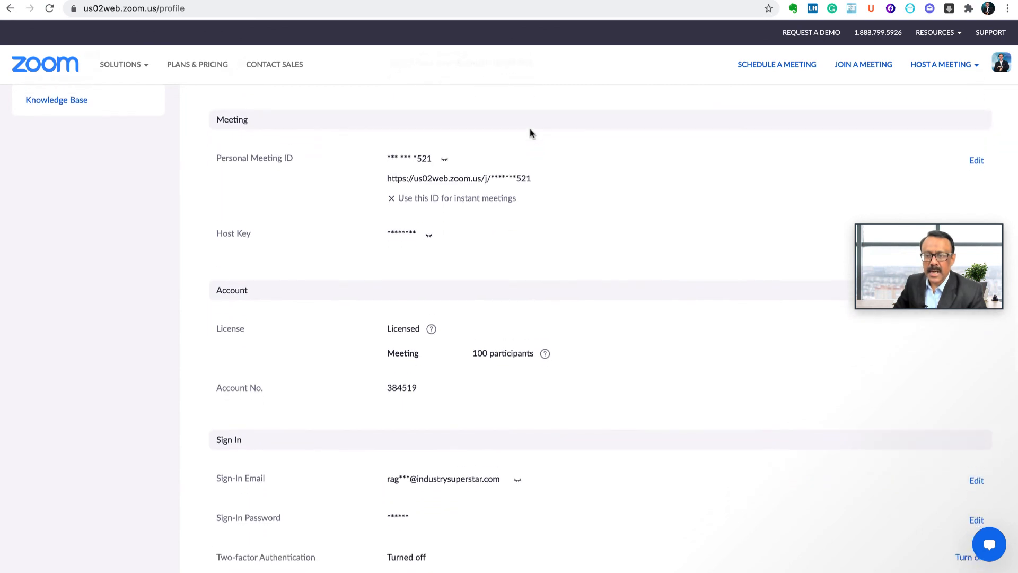
scroll(530, 130, "down", 7)
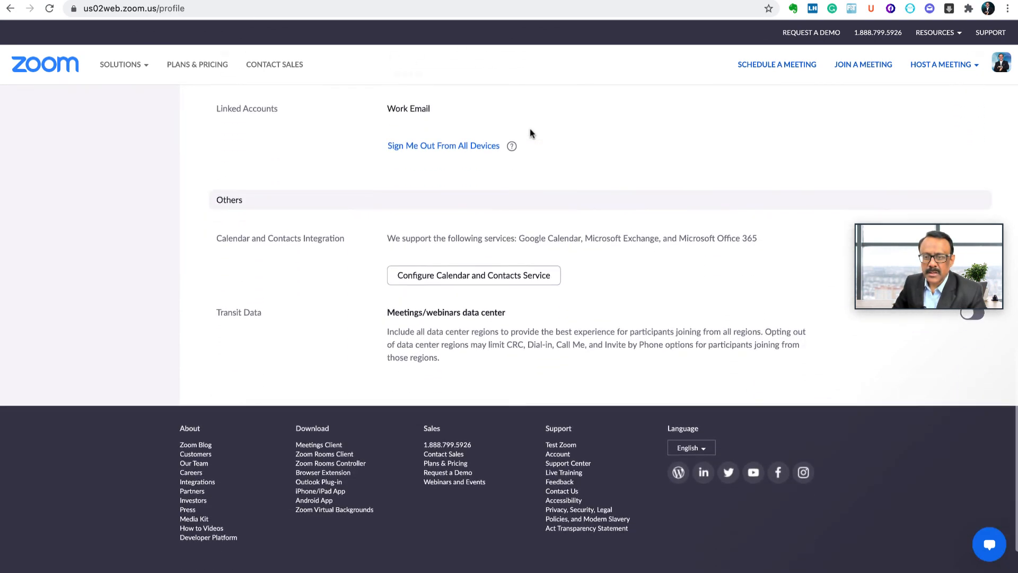
scroll(530, 130, "up", 7)
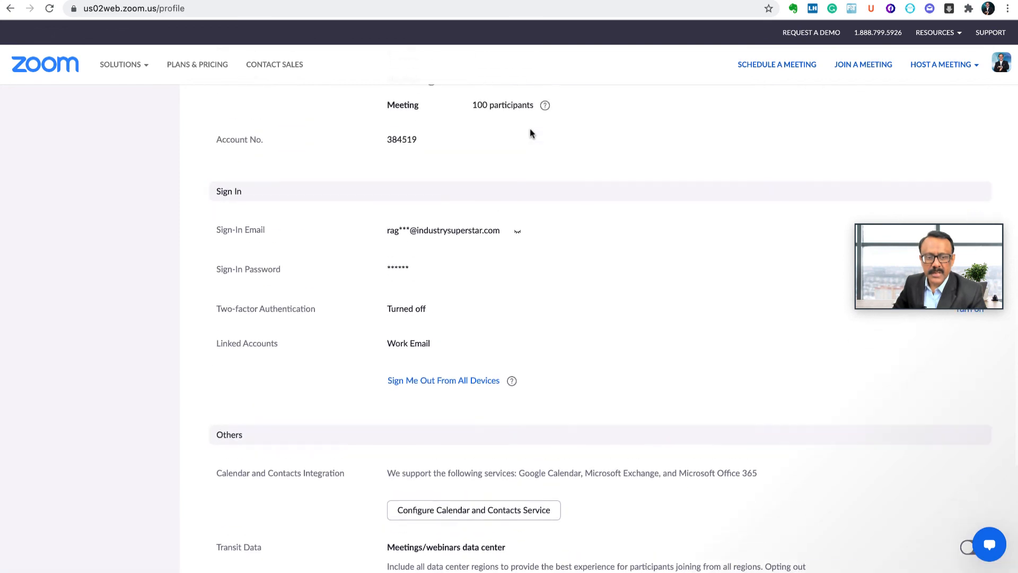
scroll(529, 119, "up", 4)
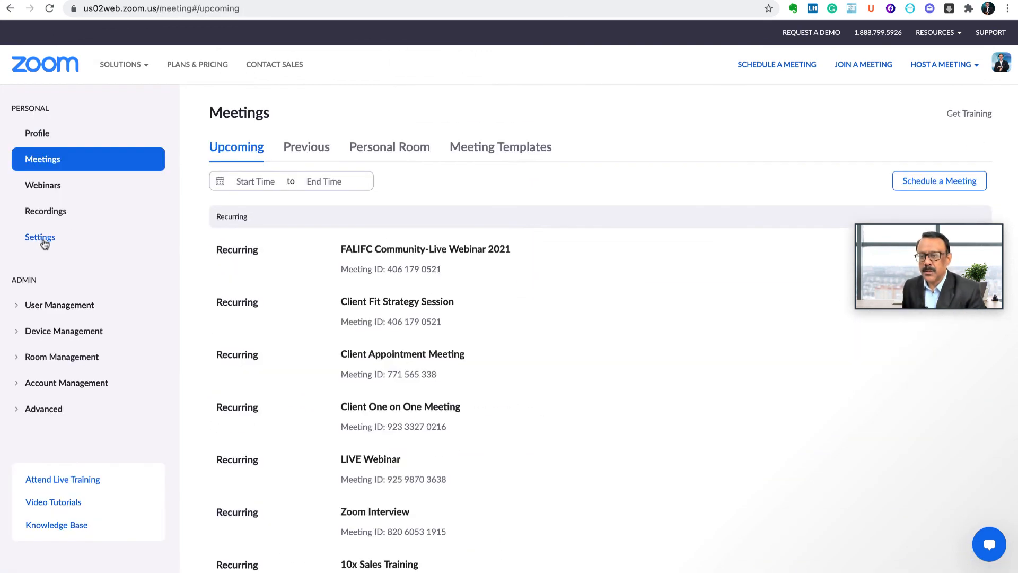
- Turn off the Waiting Room in Zoom's meeting security settings
left_click(43, 242)
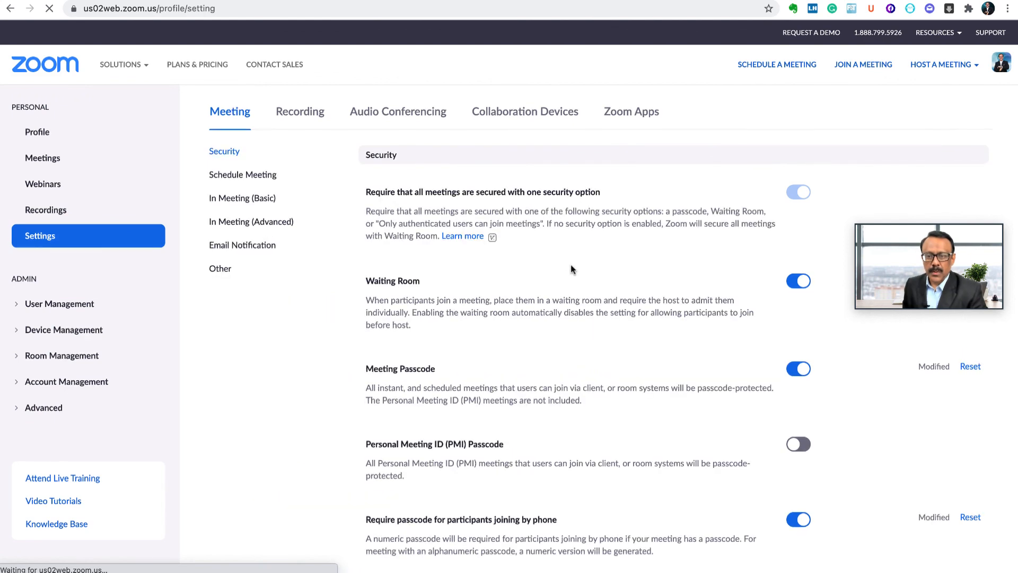
scroll(571, 269, "down", 1)
scroll(572, 268, "down", 2)
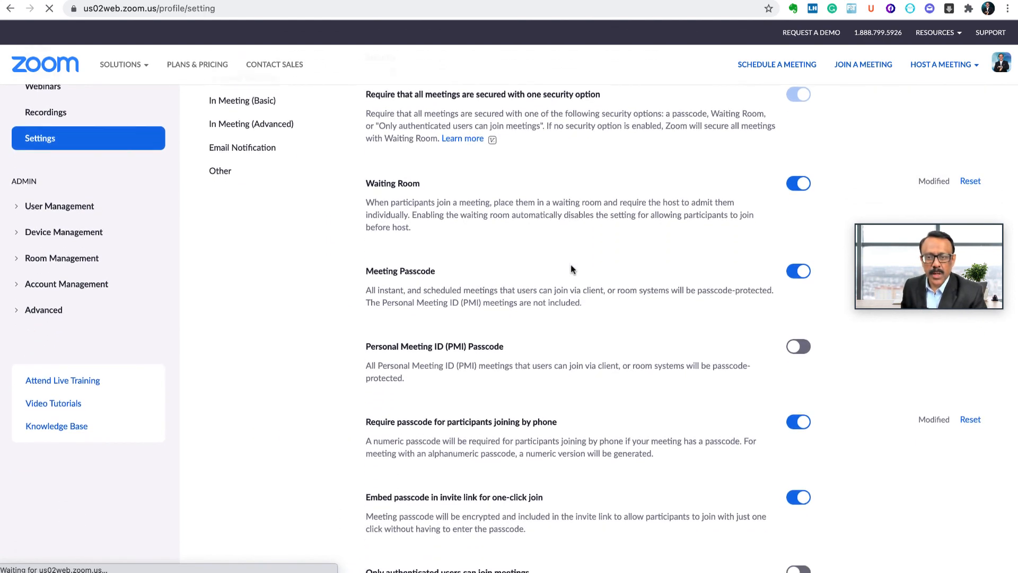
scroll(571, 266, "down", 3)
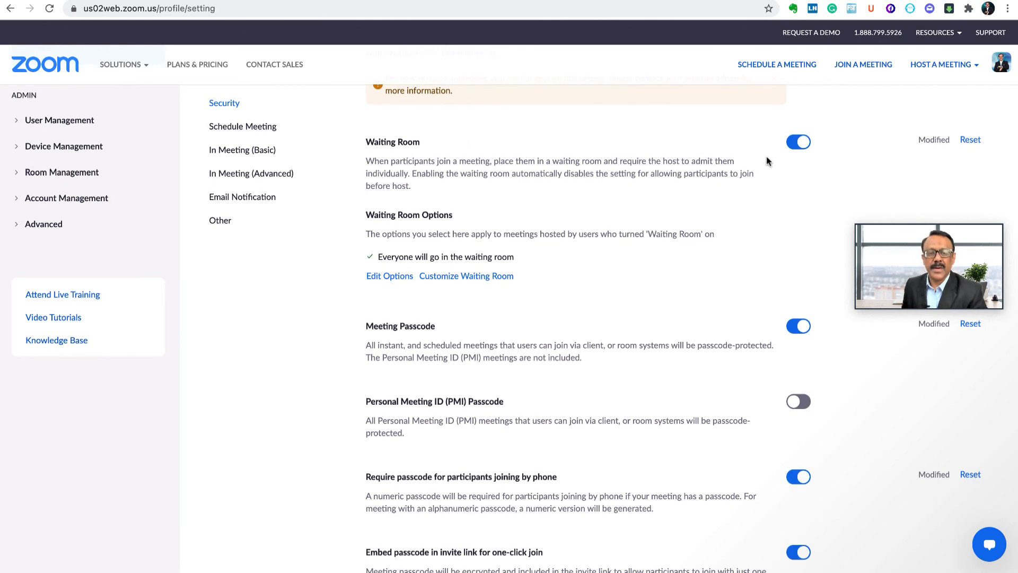
left_click(796, 146)
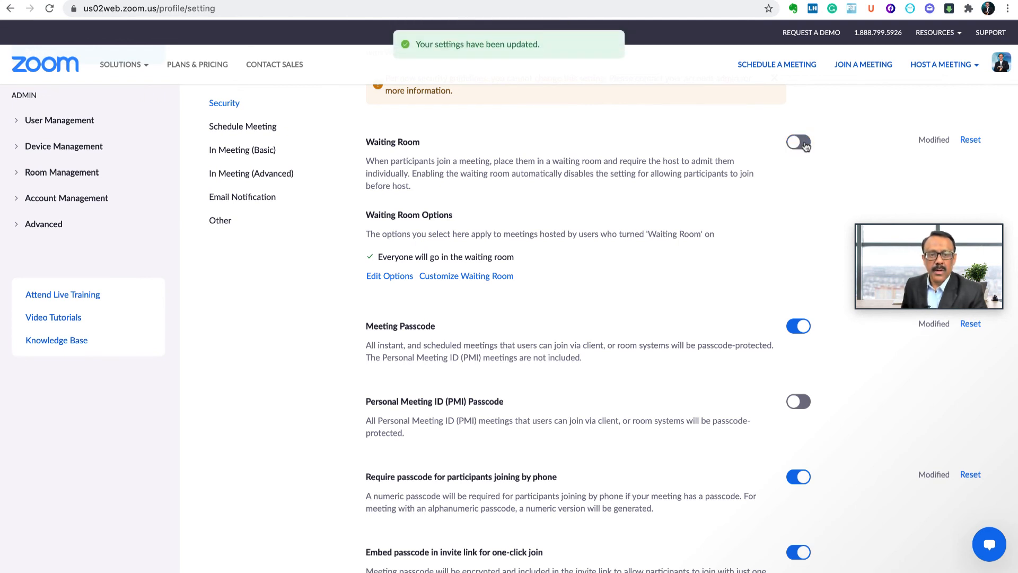
left_click(804, 145)
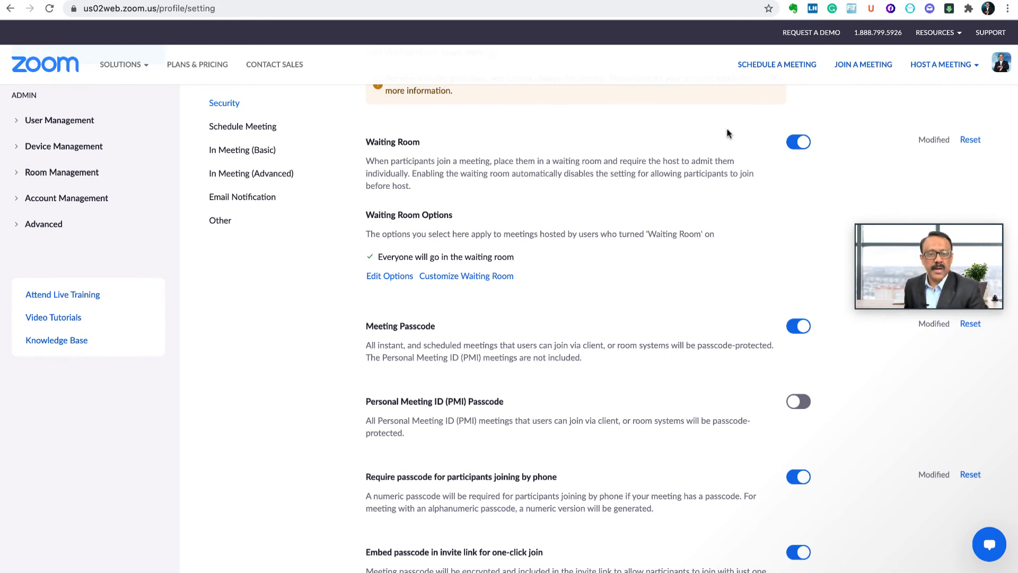
left_click(797, 142)
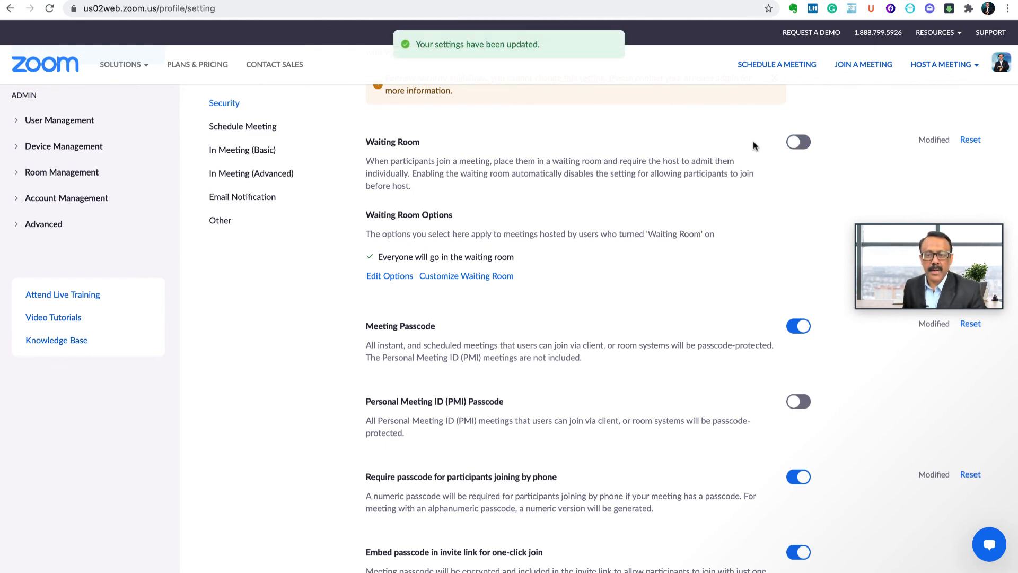
- Review the remaining security settings for passcodes and authentication, and the Schedule Meeting options, including muting participants when they join
scroll(659, 216, "down", 2)
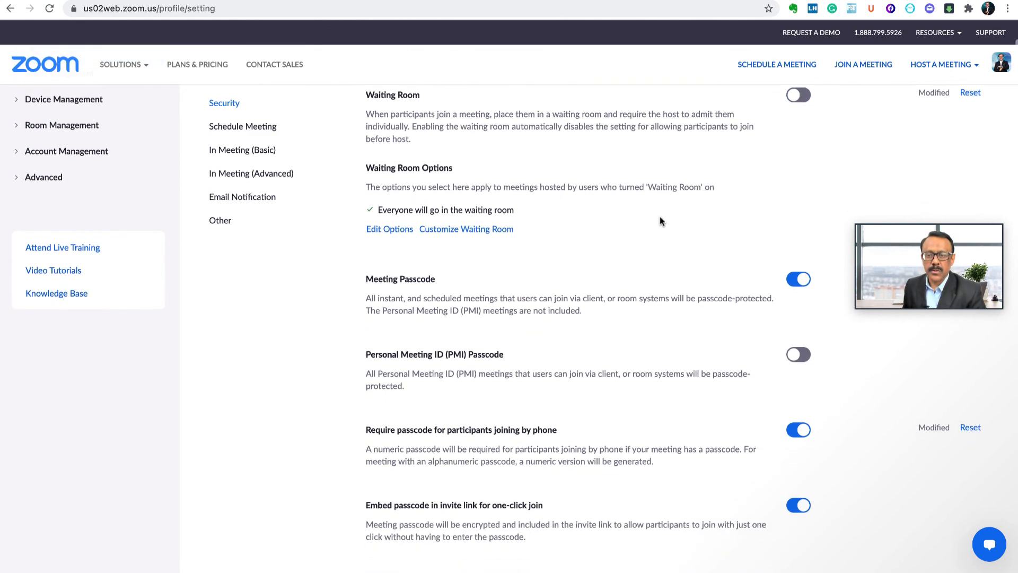
scroll(660, 216, "down", 3)
scroll(644, 181, "down", 2)
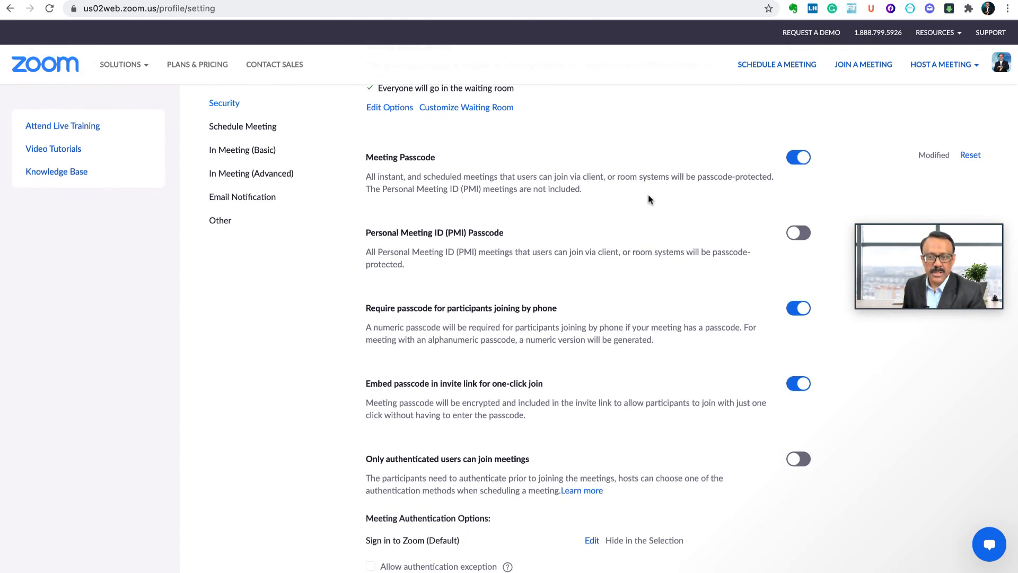
scroll(649, 196, "down", 2)
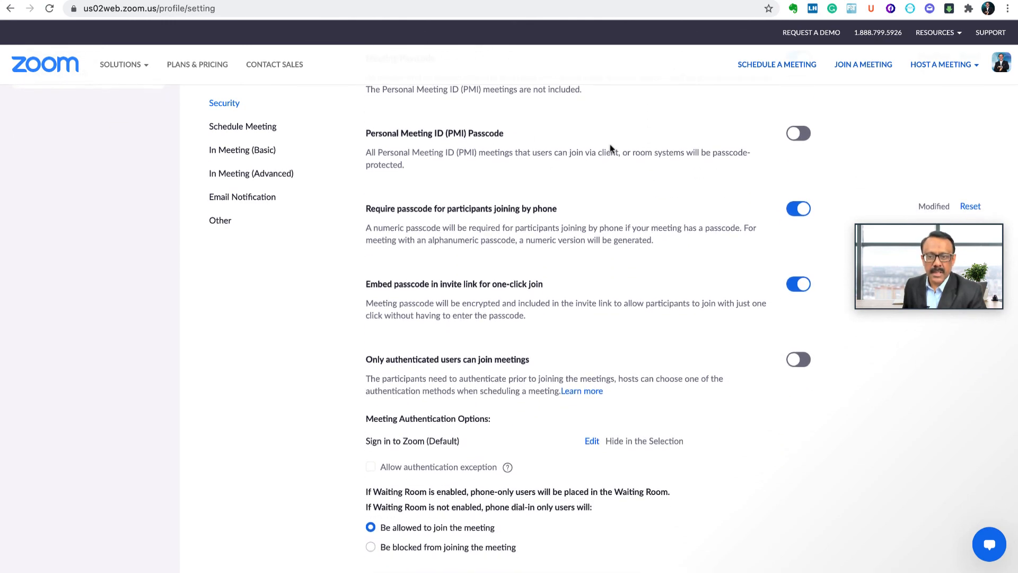
scroll(610, 149, "down", 1)
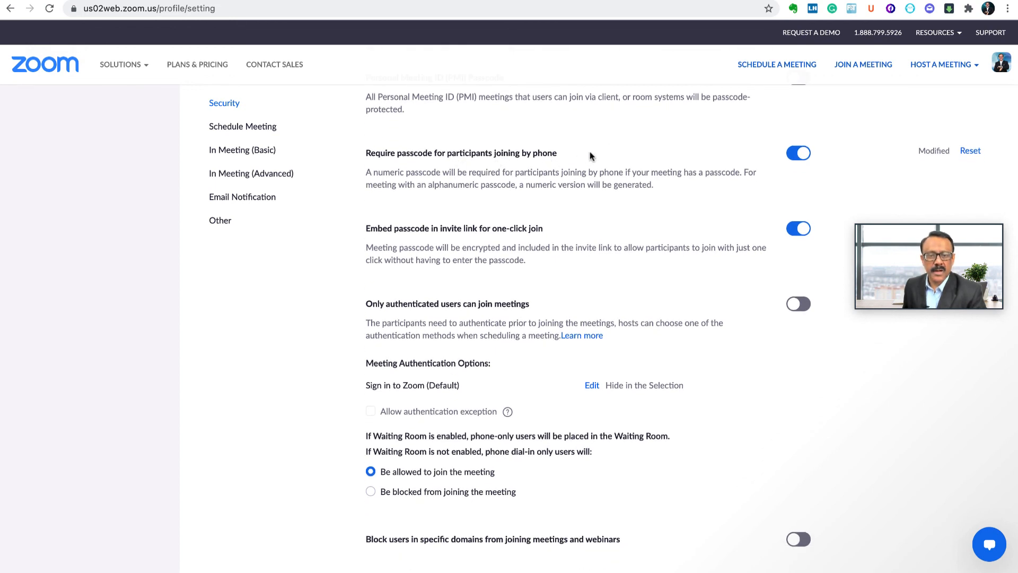
scroll(594, 154, "down", 1)
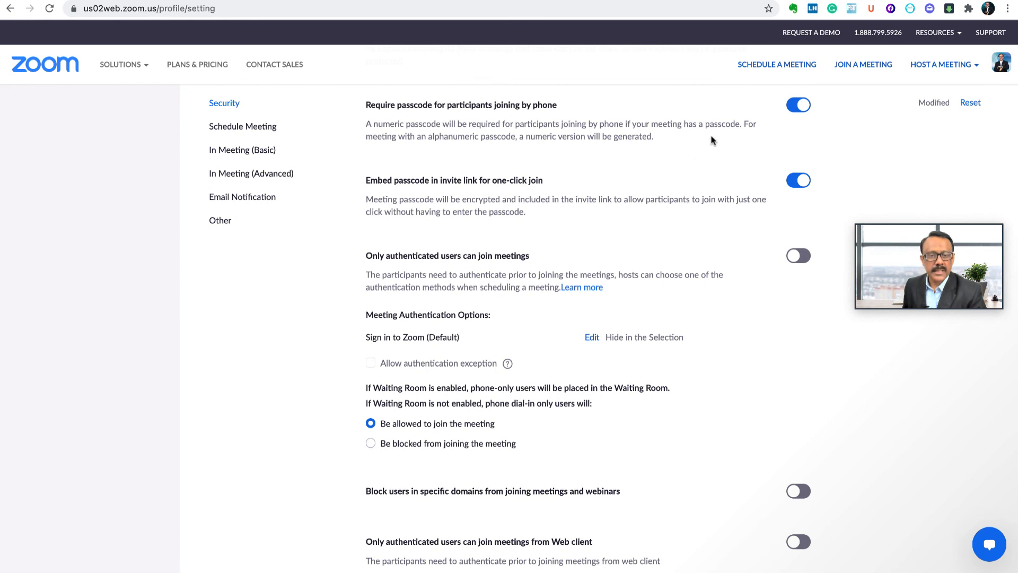
scroll(503, 175, "down", 1)
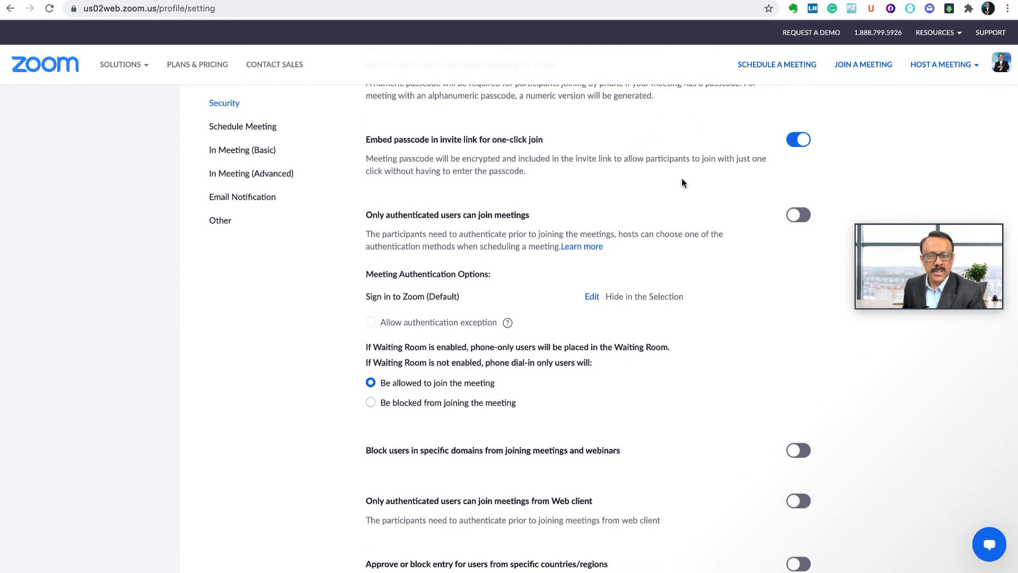
scroll(683, 183, "down", 3)
scroll(682, 183, "down", 1)
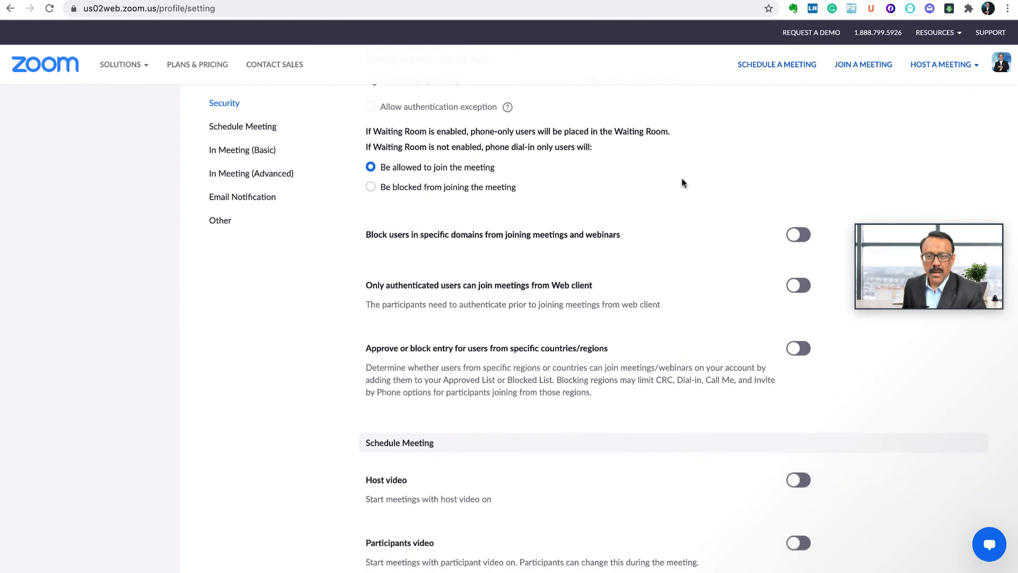
scroll(672, 285, "down", 12)
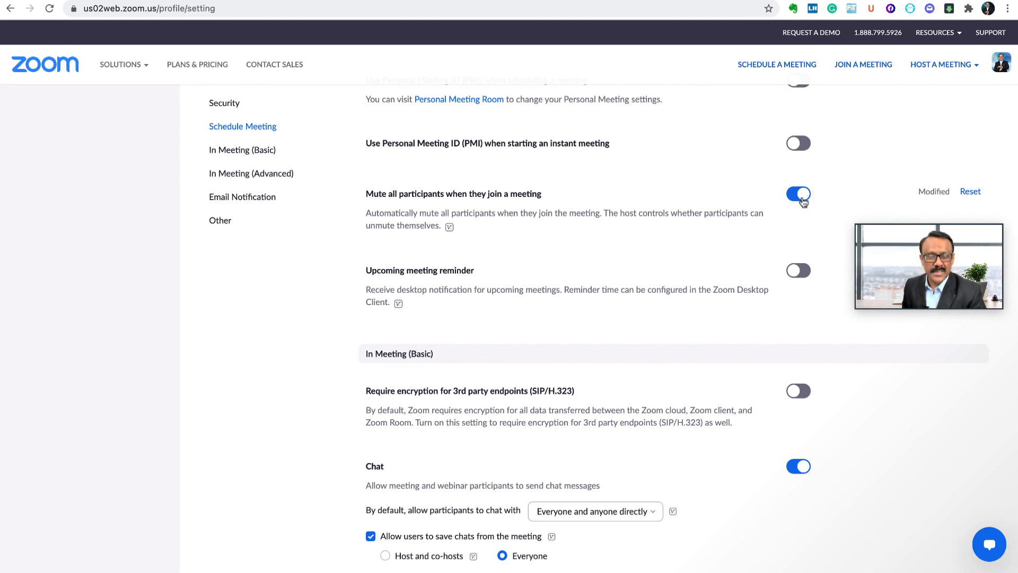
scroll(668, 247, "down", 4)
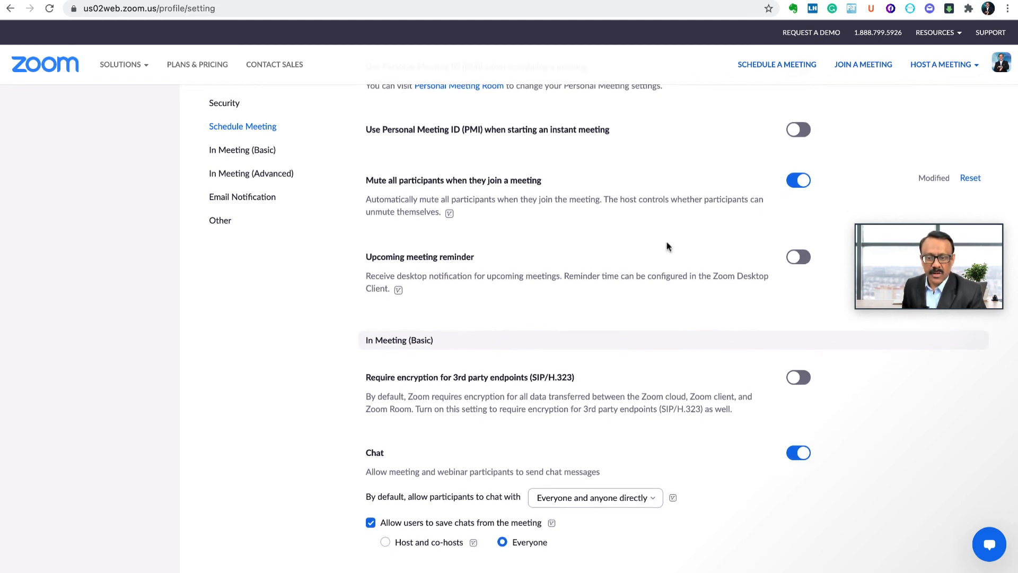
- Disallow users from saving chats from the meeting in the basic in-meeting Chat settings, and save the change
scroll(667, 246, "down", 4)
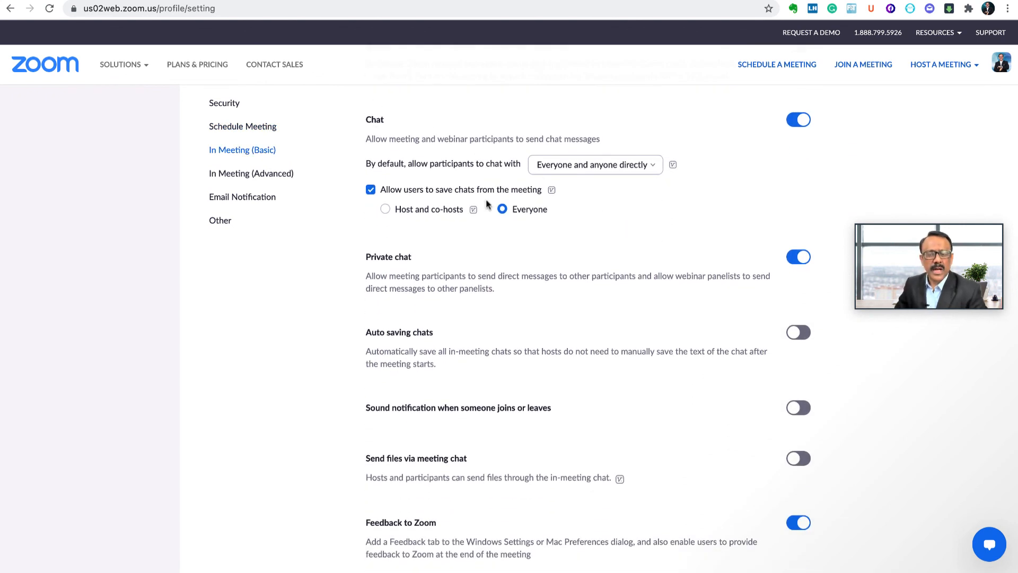
left_click(370, 190)
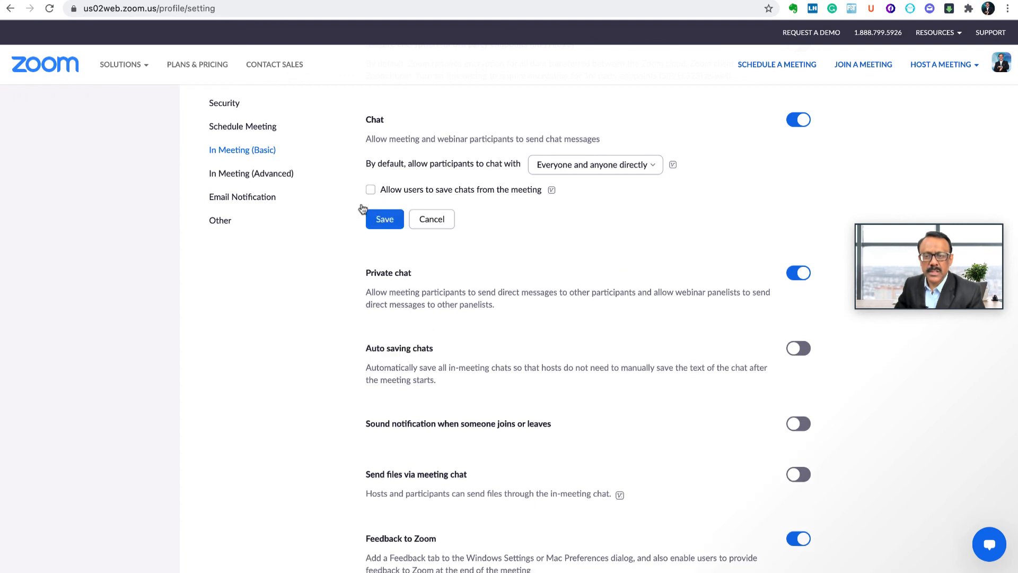
left_click(370, 190)
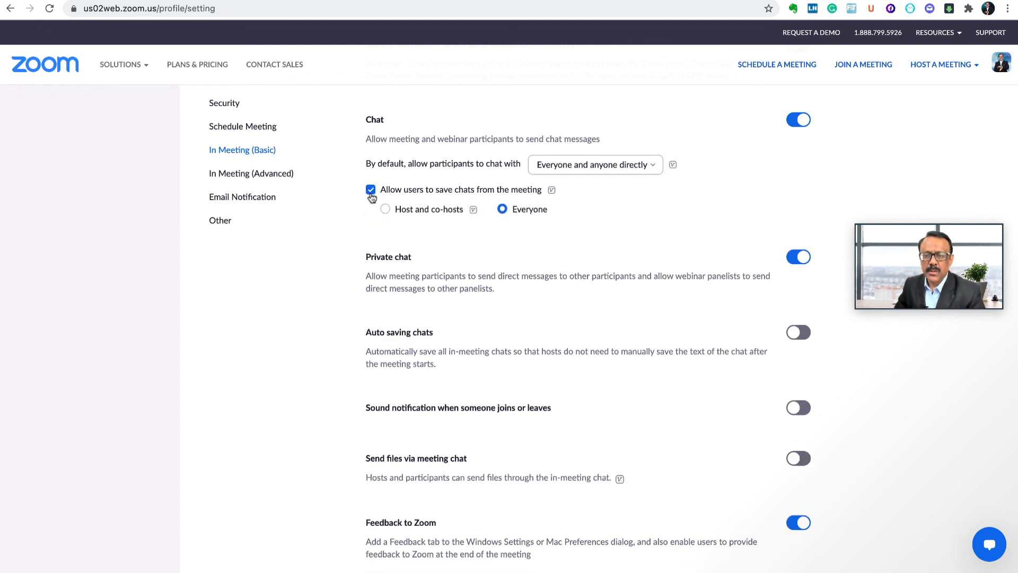
left_click(370, 189)
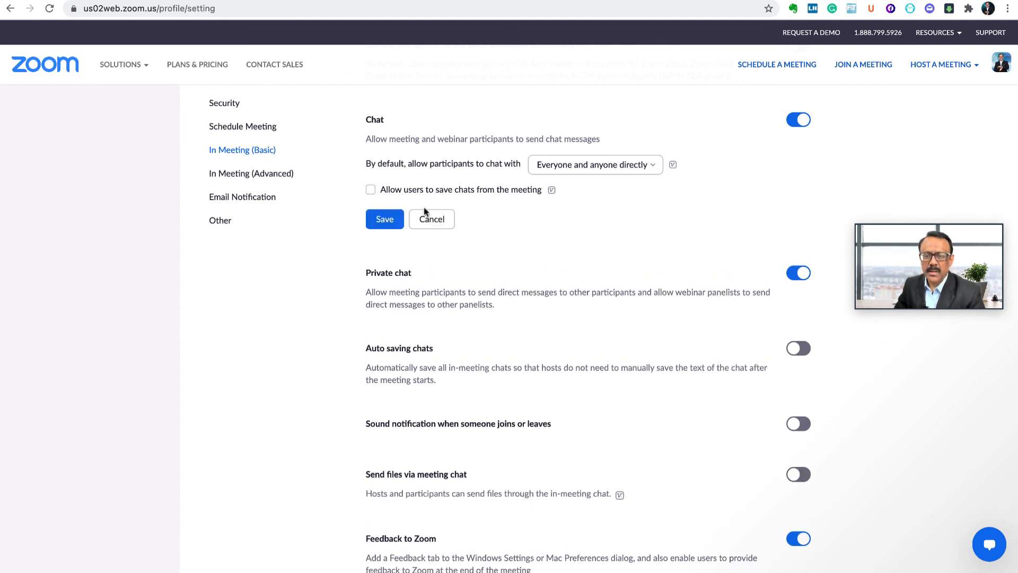
left_click(370, 190)
left_click(371, 190)
left_click(384, 220)
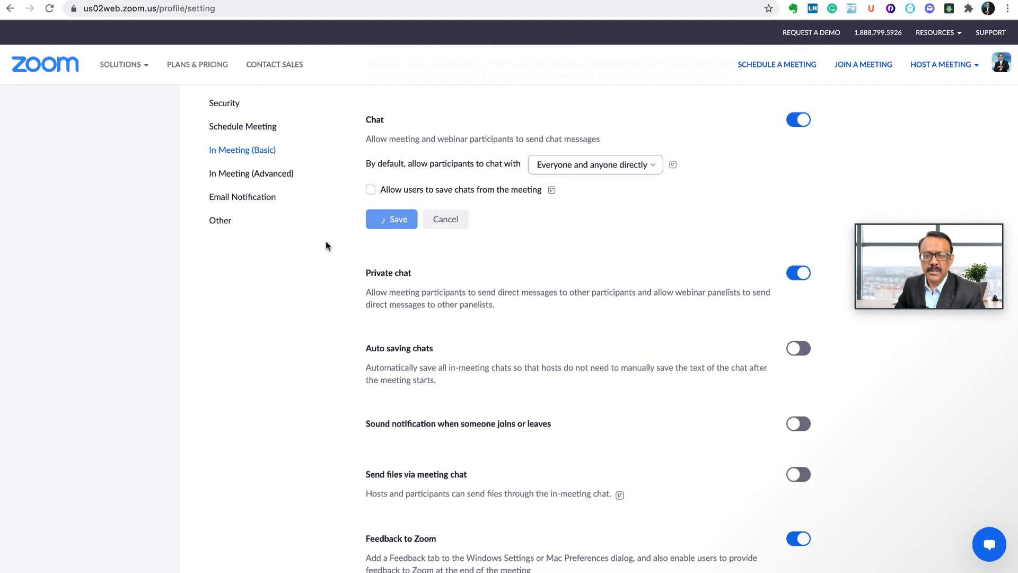
- Review the basic in-meeting settings for private chat, file sending, feedback, co-host, polls and screen sharing
scroll(355, 257, "down", 1)
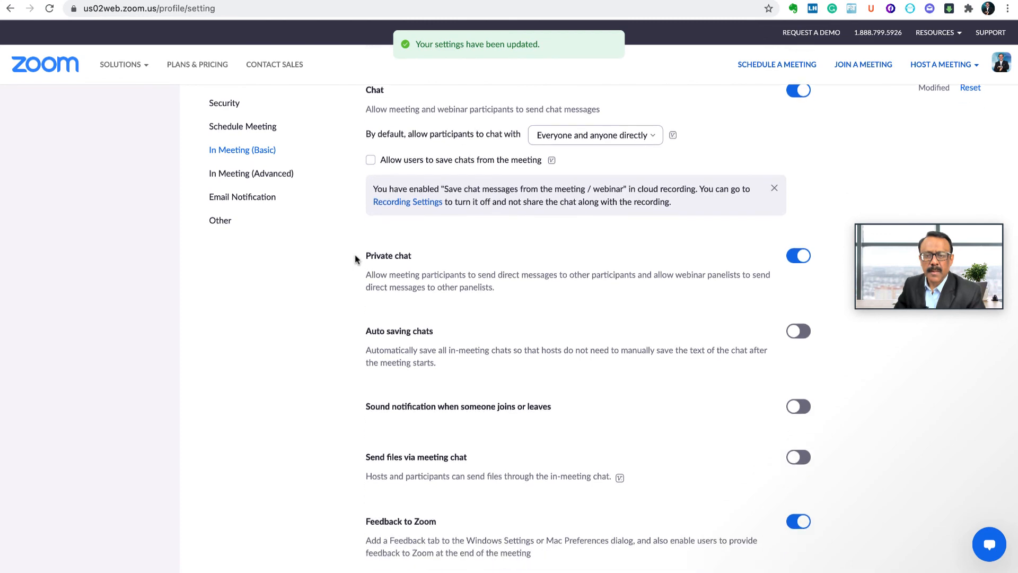
scroll(355, 255, "down", 3)
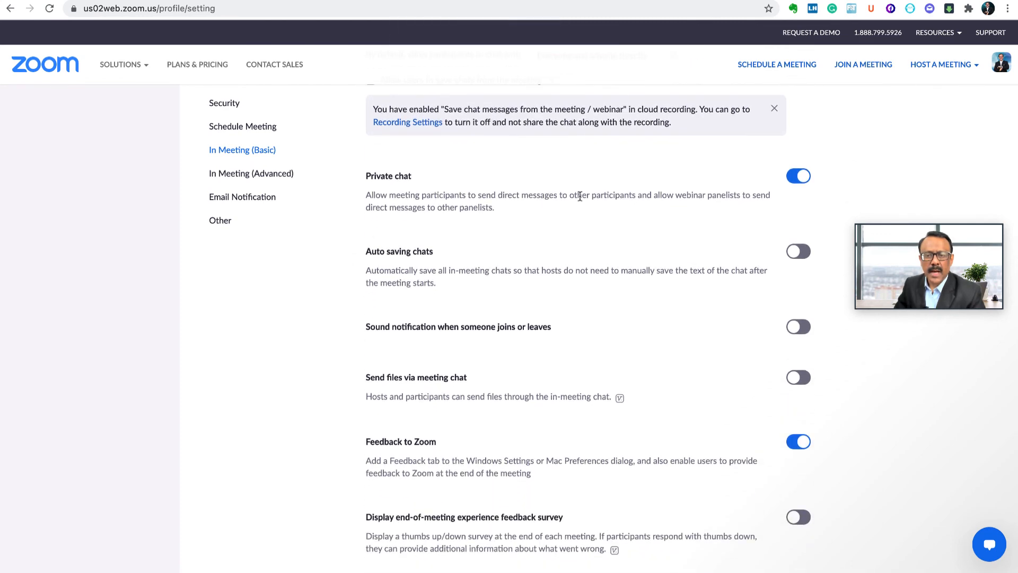
scroll(634, 209, "down", 8)
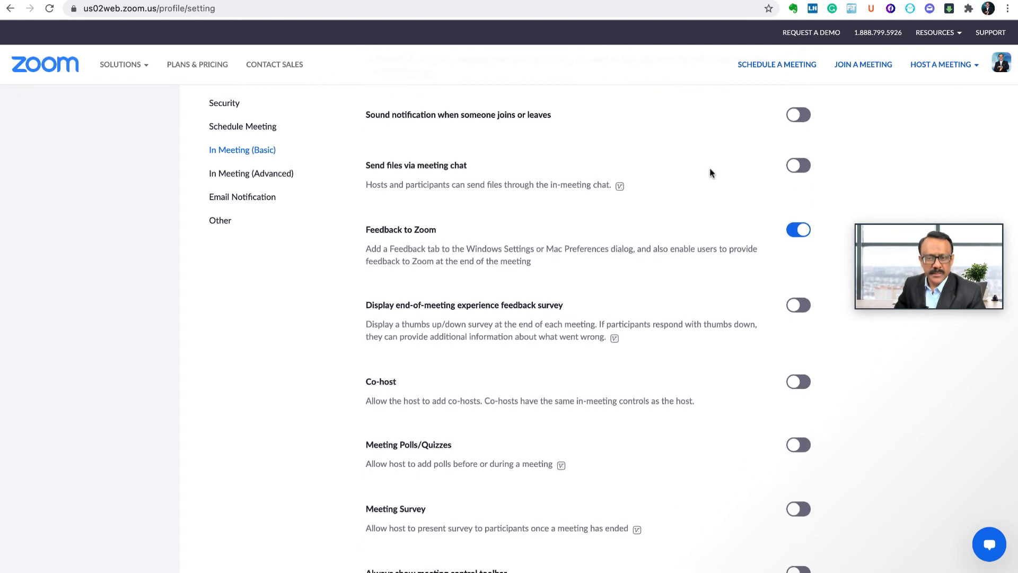
scroll(709, 169, "down", 3)
scroll(745, 193, "down", 10)
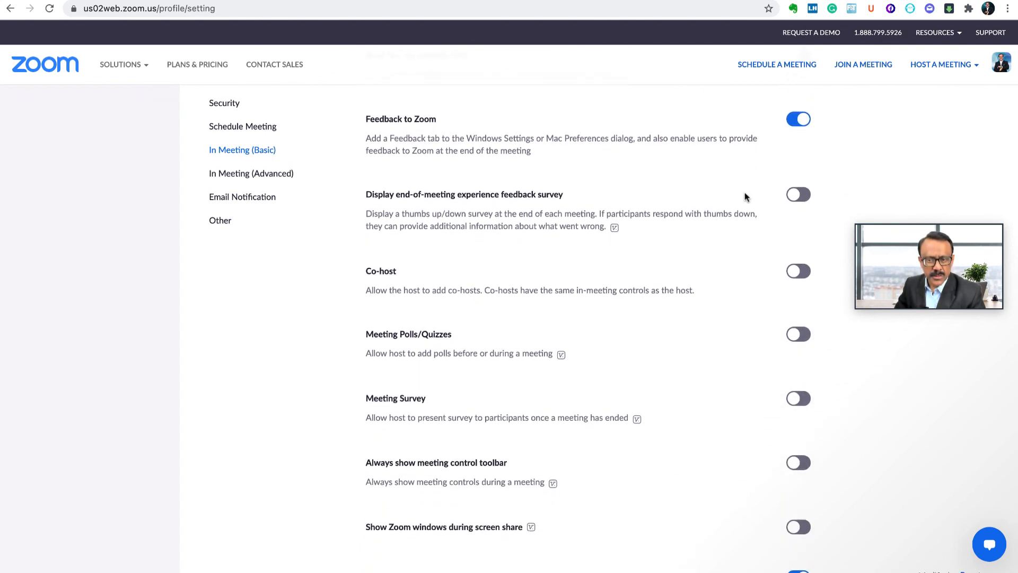
scroll(658, 309, "down", 3)
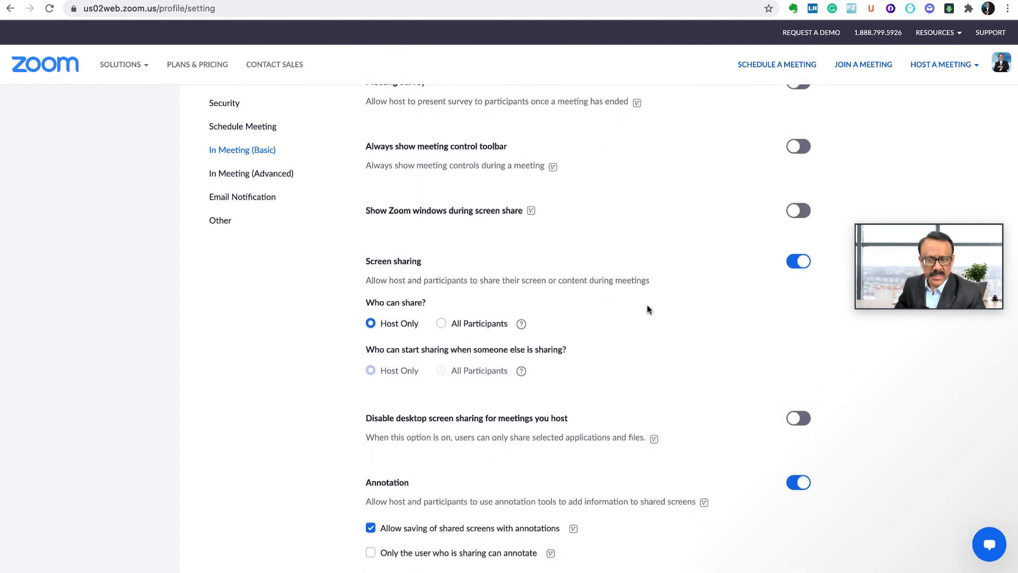
- Try allowing All Participants to share their screen, and return the Who can share option to Host Only
scroll(623, 291, "down", 3)
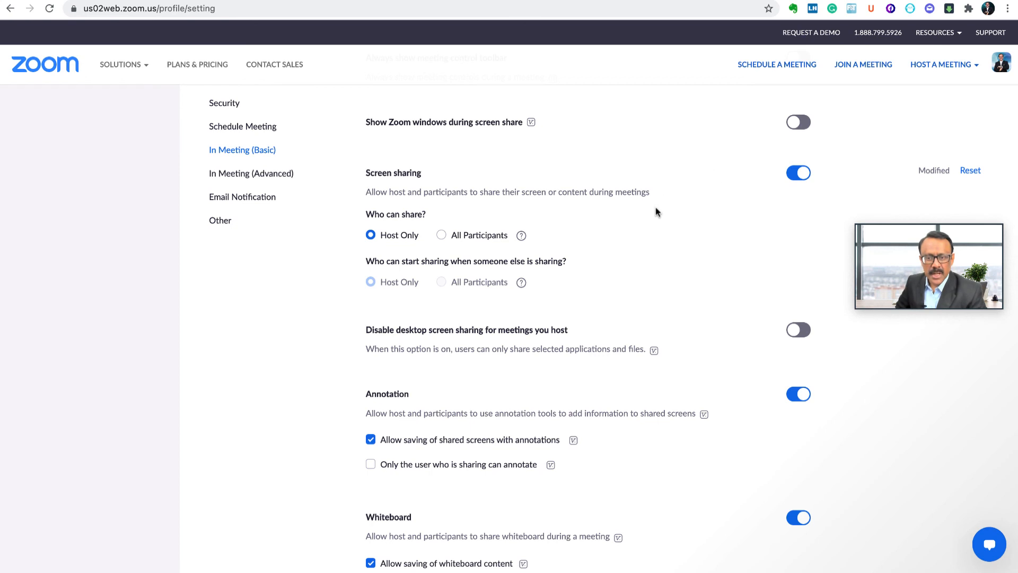
scroll(656, 211, "down", 2)
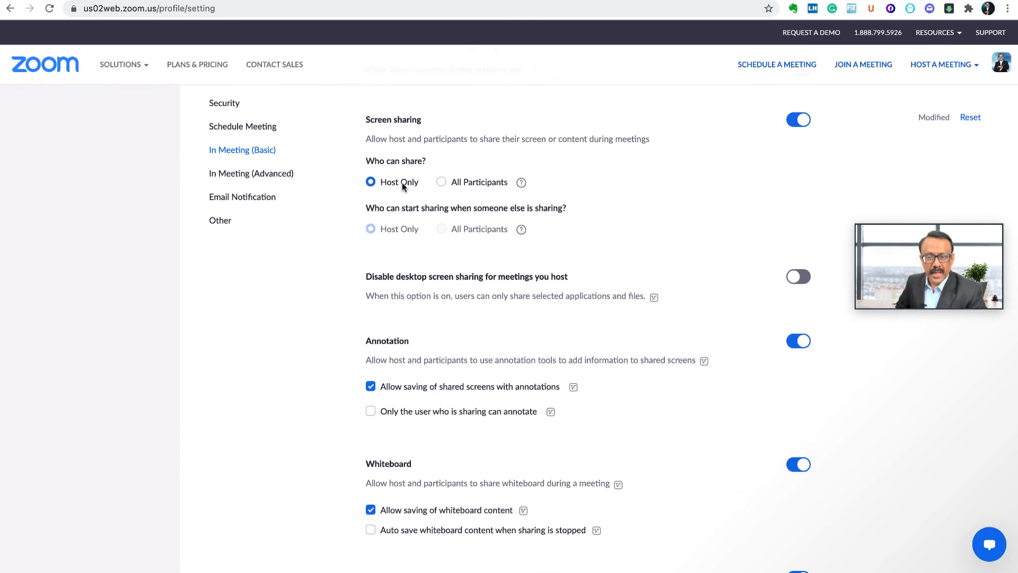
left_click(442, 183)
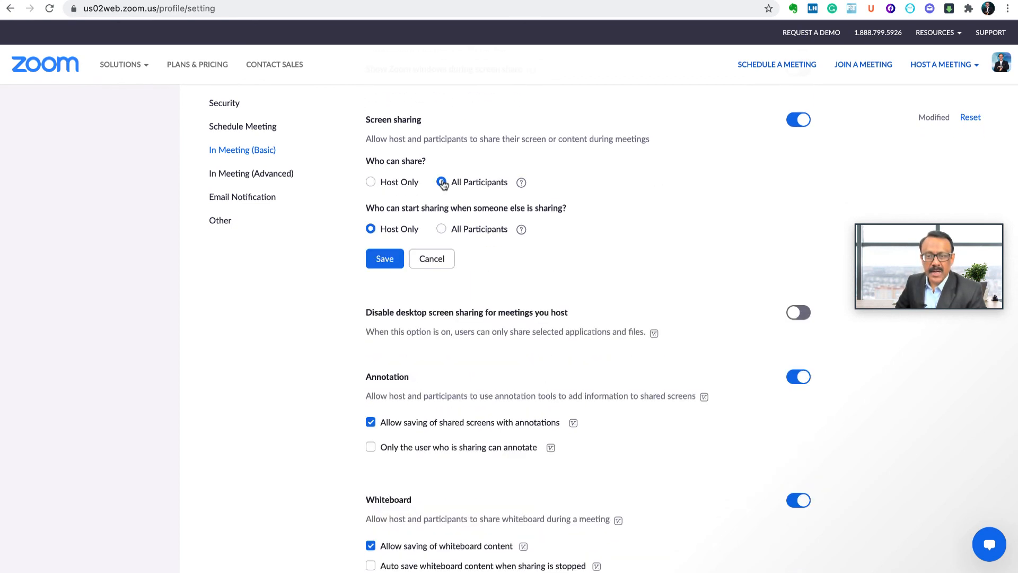
left_click(372, 183)
- Review the annotation, whiteboard, remote control and meeting reactions settings, continuing to the breakout room and captioning options
scroll(582, 165, "down", 3)
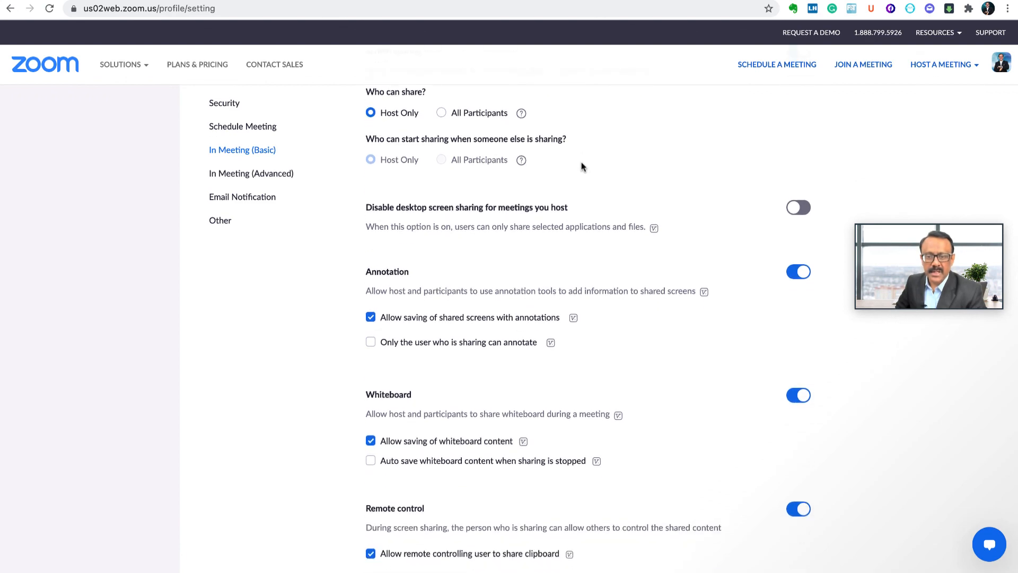
scroll(581, 167, "down", 5)
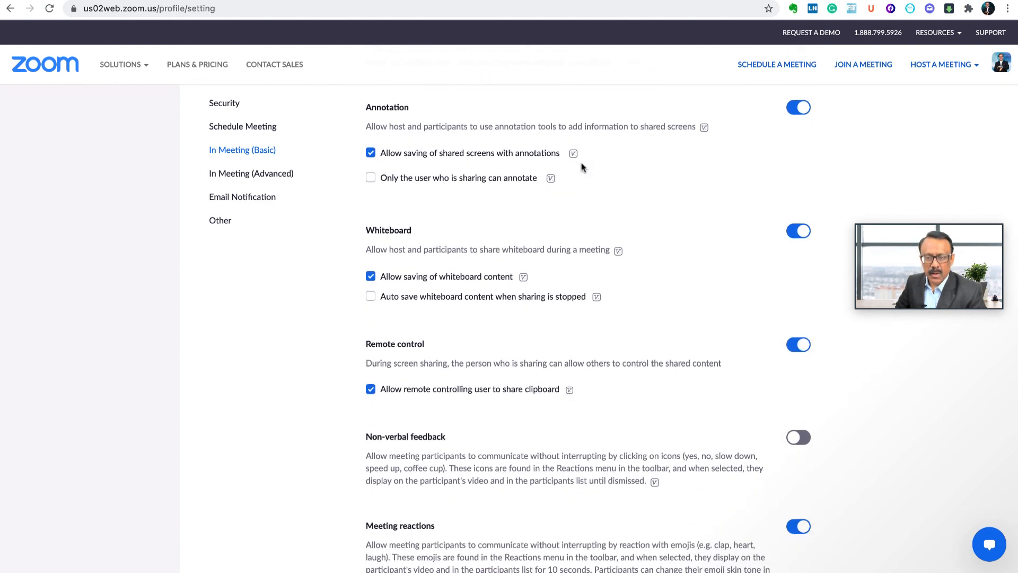
scroll(582, 167, "down", 10)
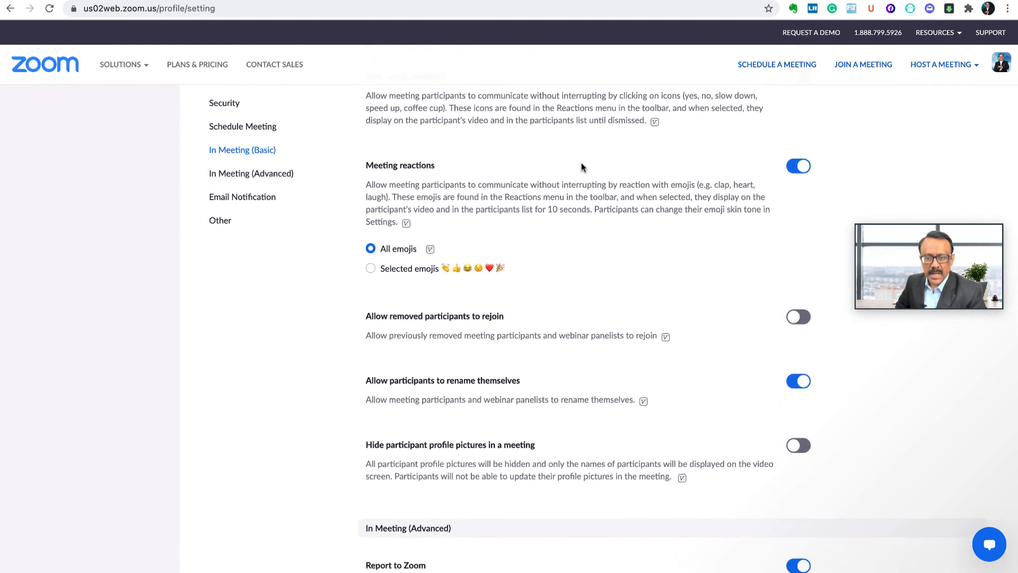
scroll(581, 167, "down", 14)
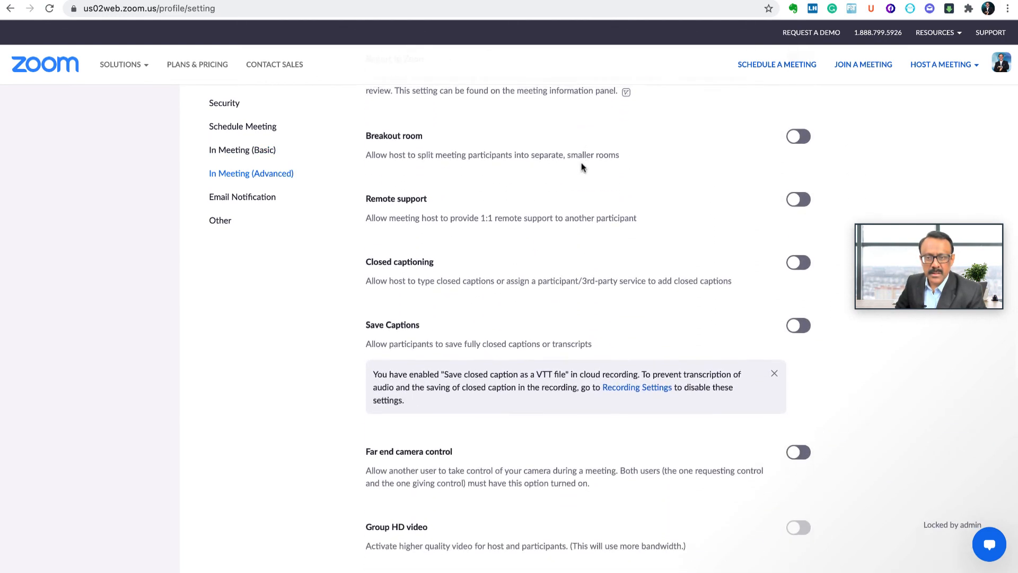
scroll(582, 167, "up", 6)
scroll(581, 165, "down", 4)
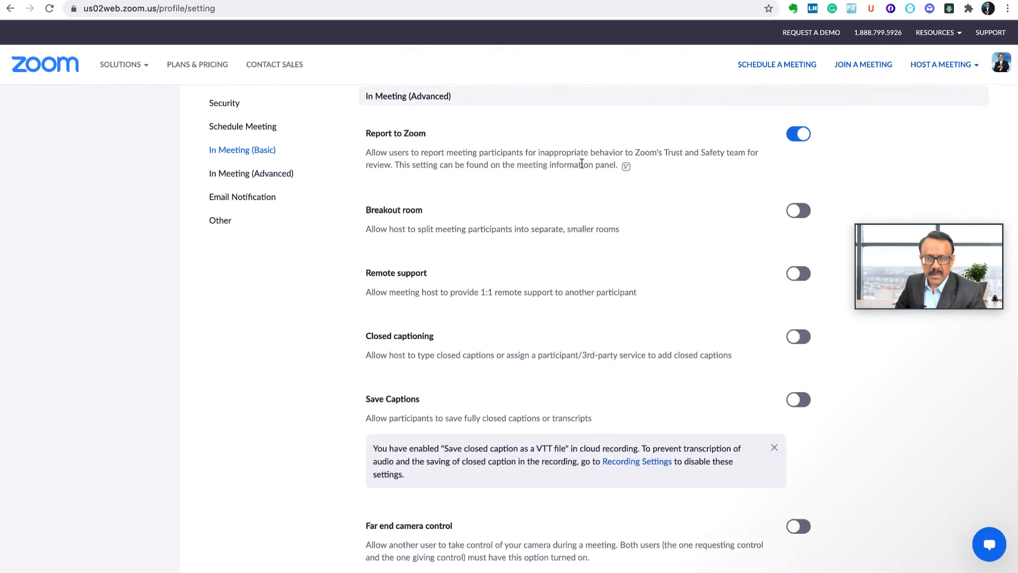
- Examine the advanced in-meeting settings for virtual background, video filters, Immersive View and livestreaming, and the email notification options
scroll(582, 164, "down", 18)
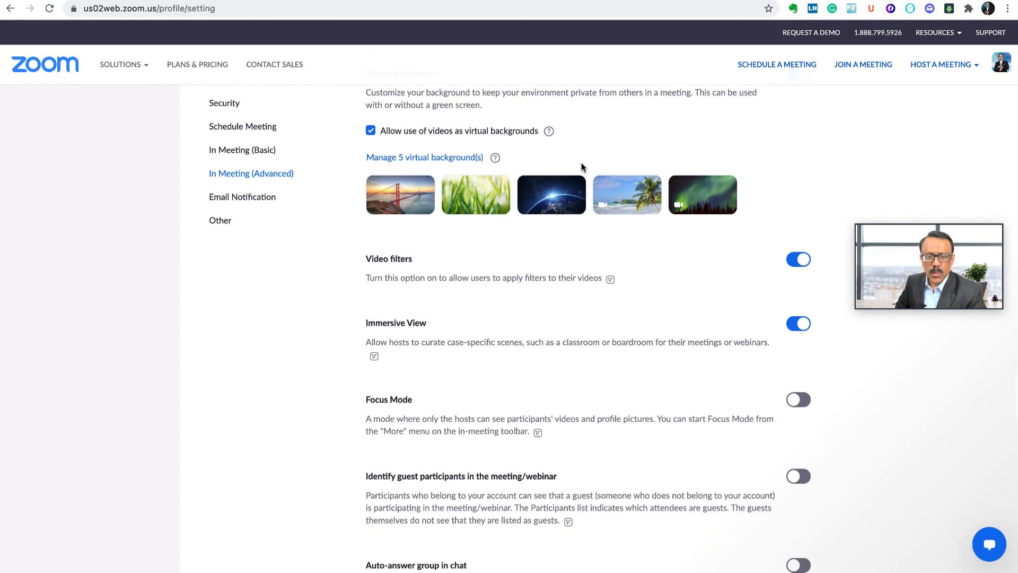
scroll(582, 167, "down", 1)
scroll(582, 167, "up", 5)
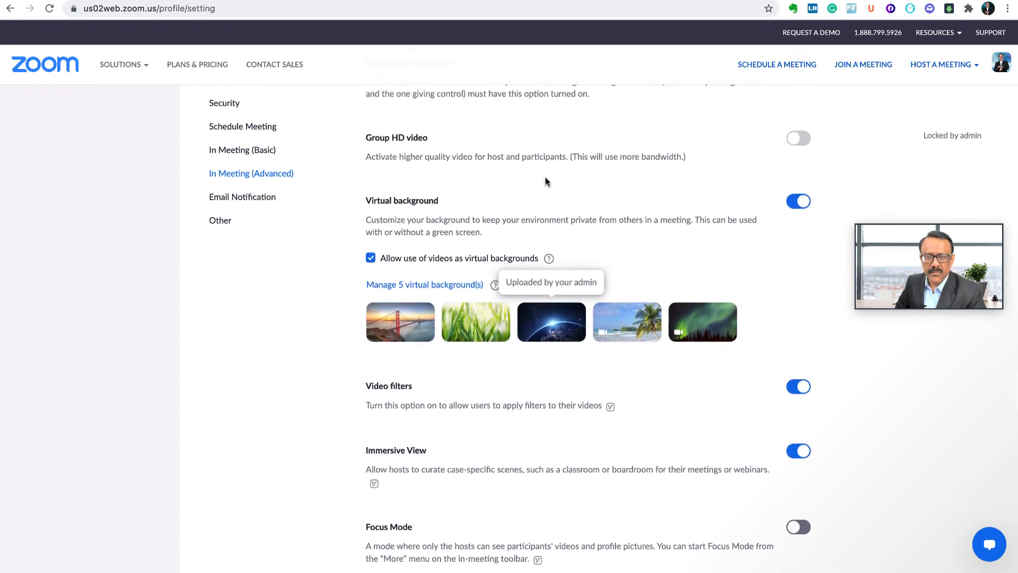
scroll(539, 255, "down", 1)
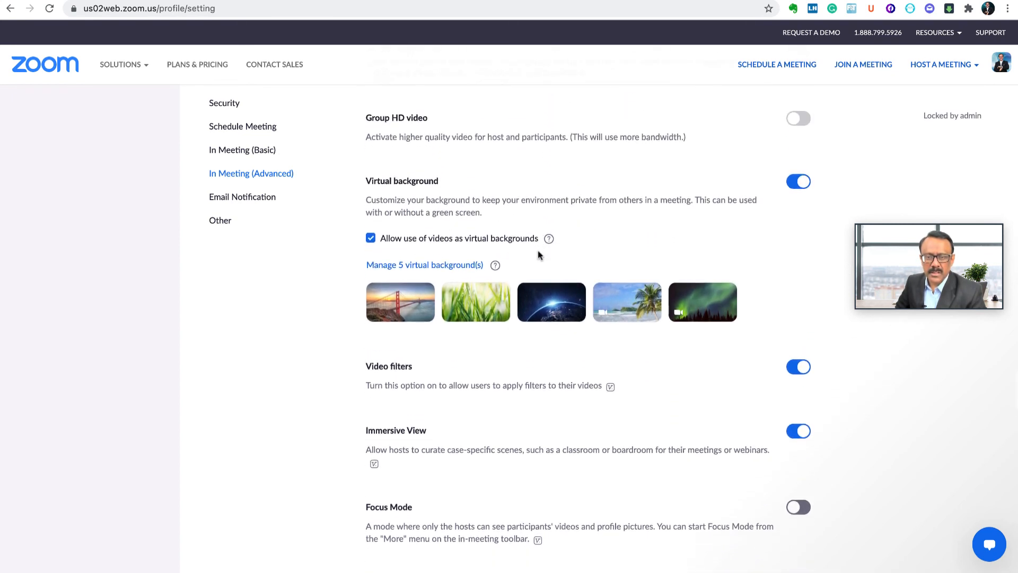
scroll(608, 225, "down", 7)
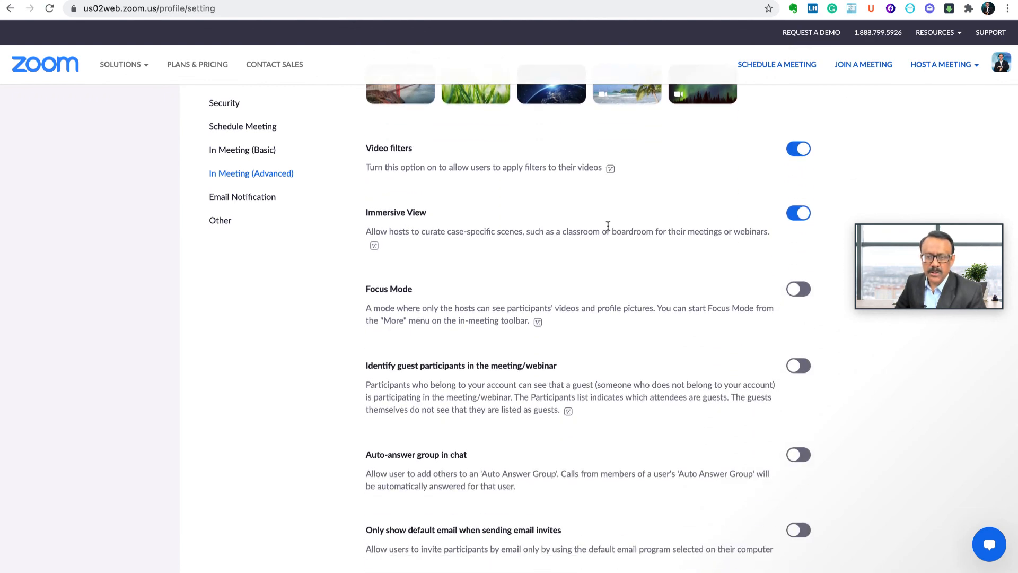
scroll(608, 226, "down", 6)
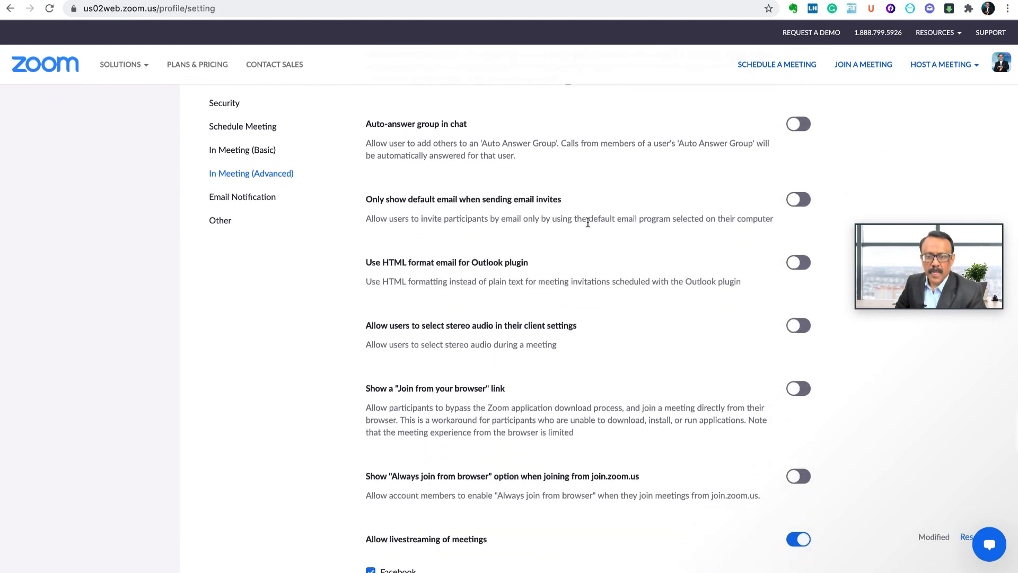
scroll(588, 223, "down", 6)
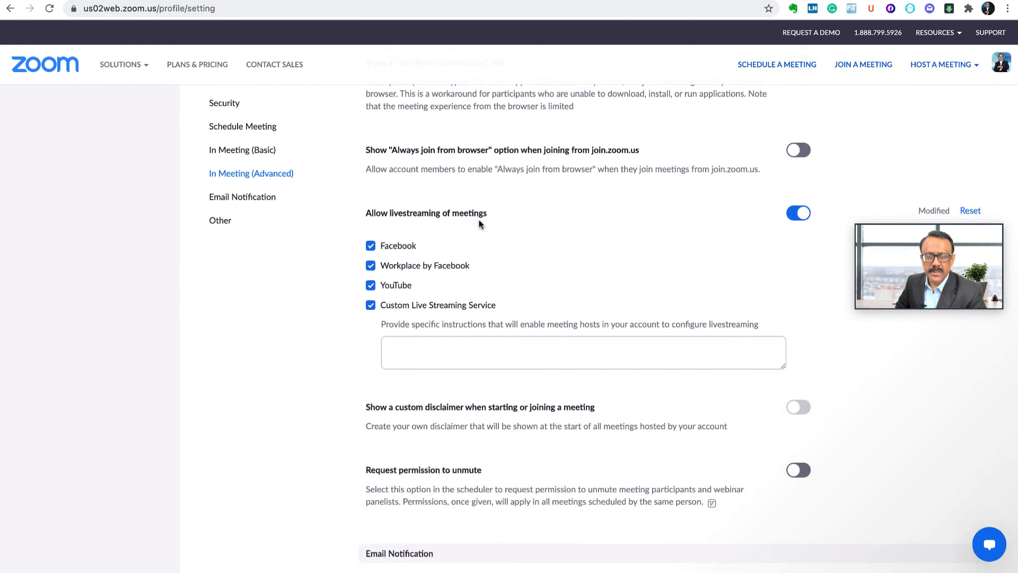
scroll(481, 220, "down", 1)
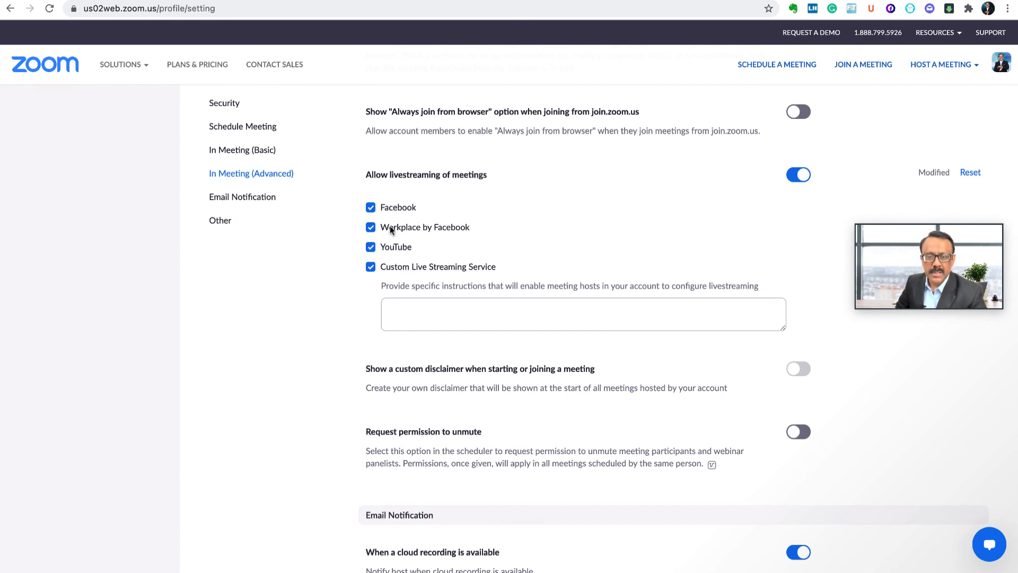
scroll(546, 242, "down", 8)
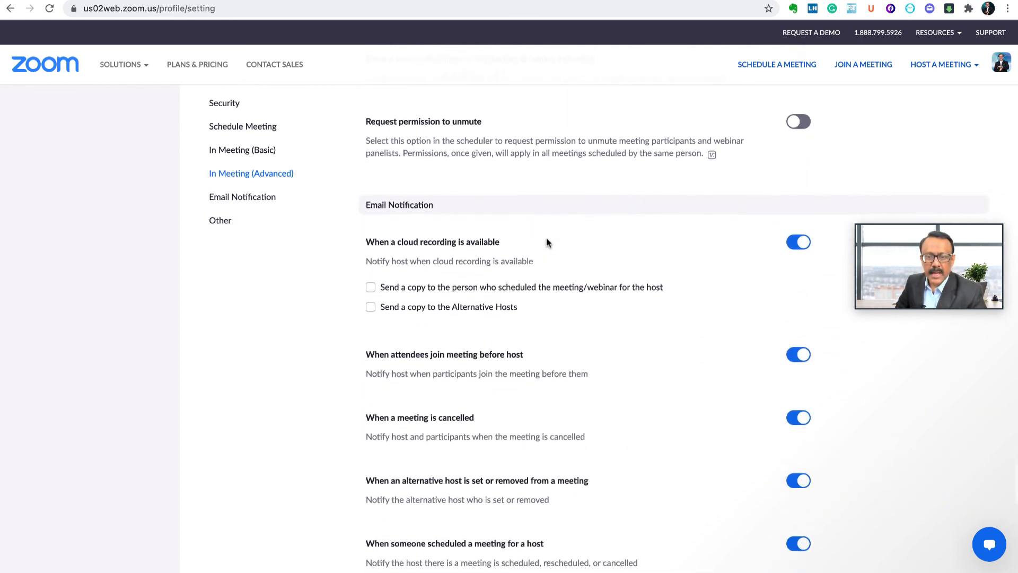
- Check the remaining email notification and other settings, and start scheduling a new Zoom meeting
scroll(546, 242, "down", 8)
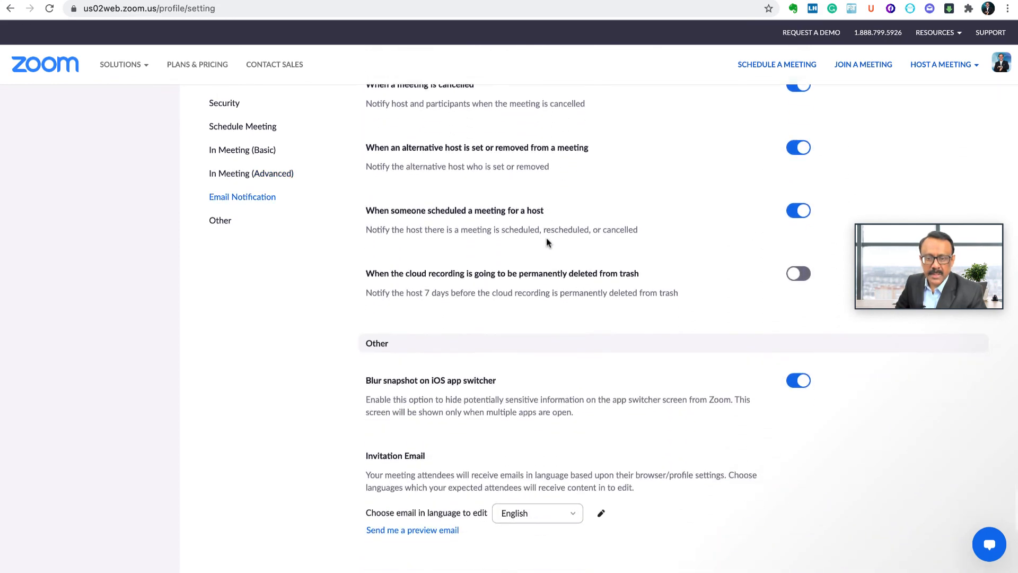
scroll(547, 243, "down", 5)
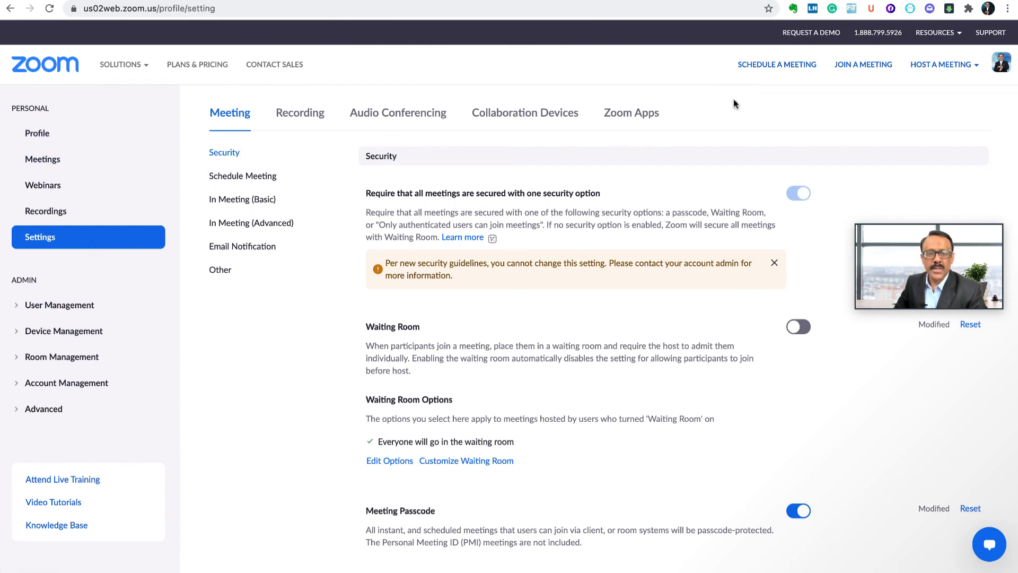
left_click(803, 67)
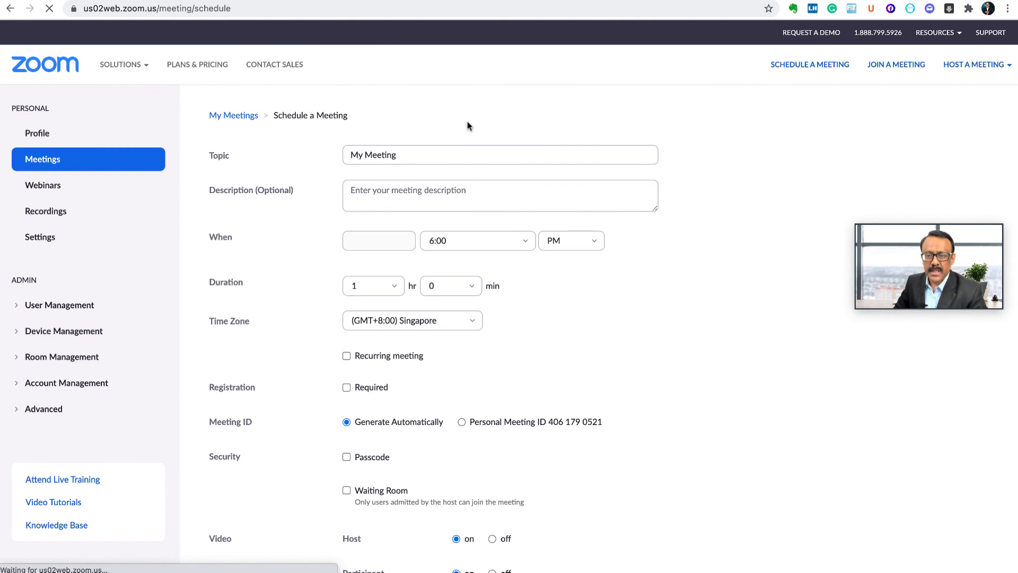
- Copy the event title from the Calendly booking page and set the Zoom meeting's topic to "BEST CAREER RECOMMENDATIONS IN 2021"
left_click(405, 154)
left_click_drag(404, 155, 334, 156)
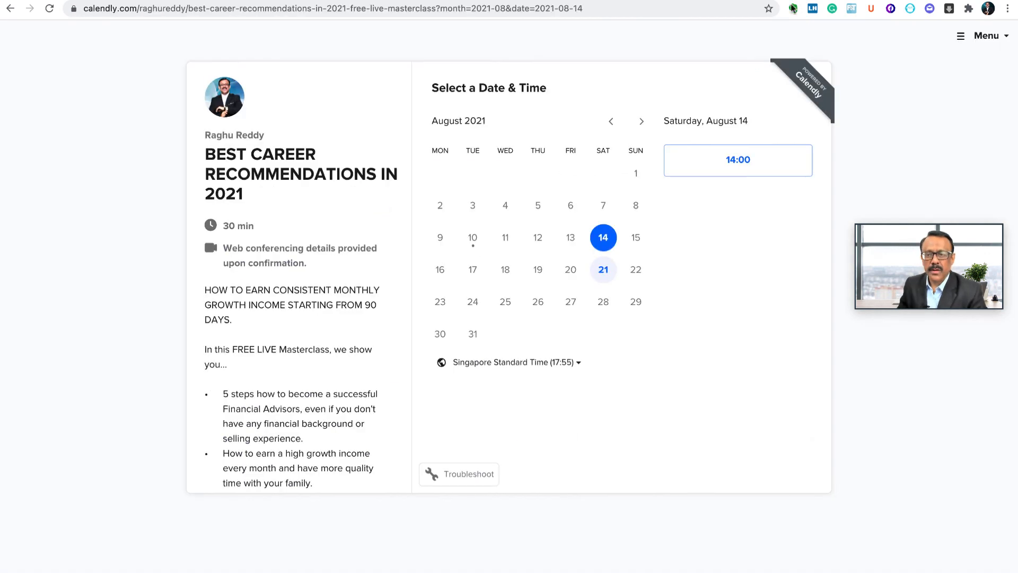
left_click_drag(261, 197, 210, 154)
key("ctrl+c")
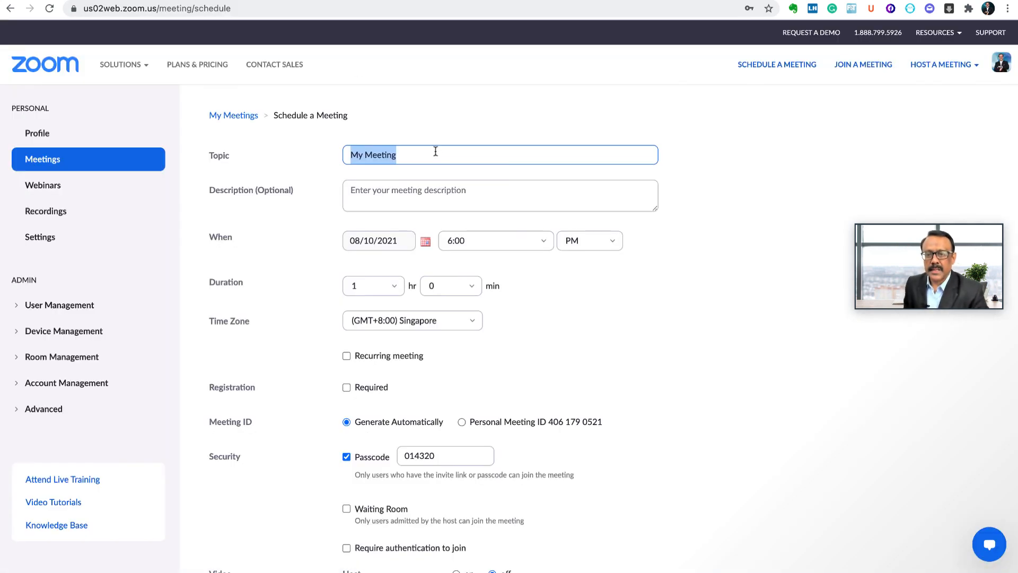
left_click_drag(432, 157, 337, 160)
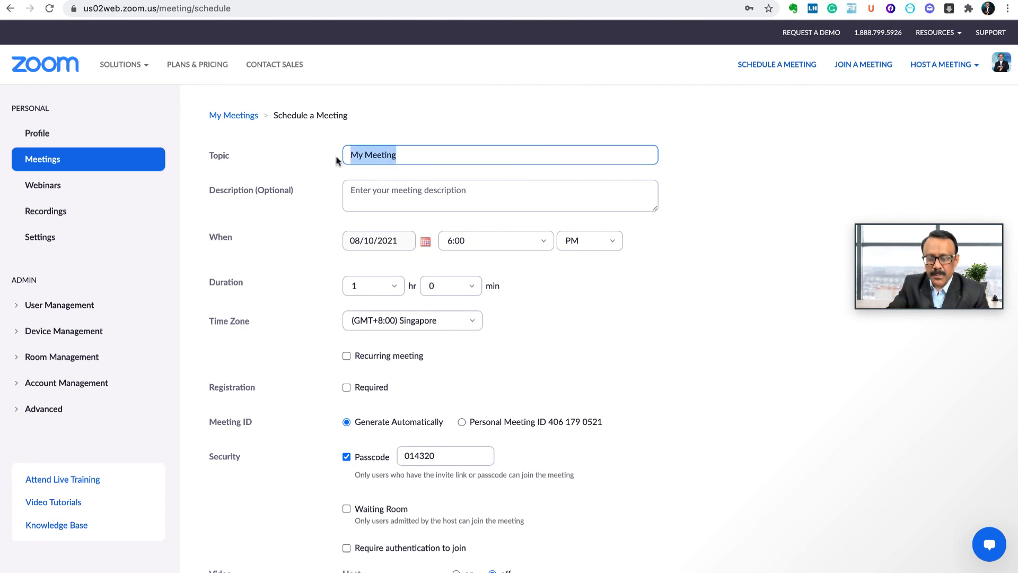
type("v")
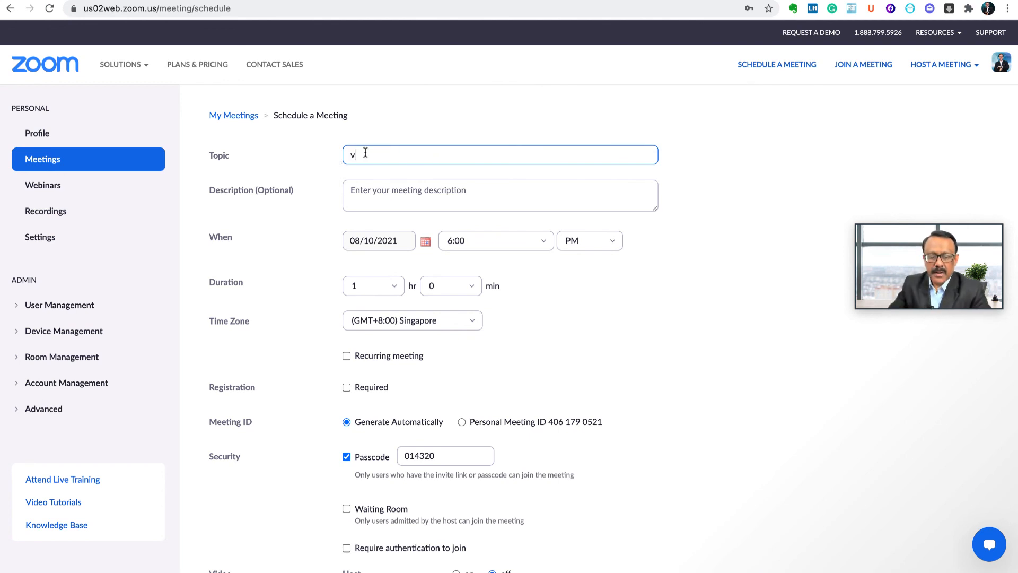
key("ctrl+v")
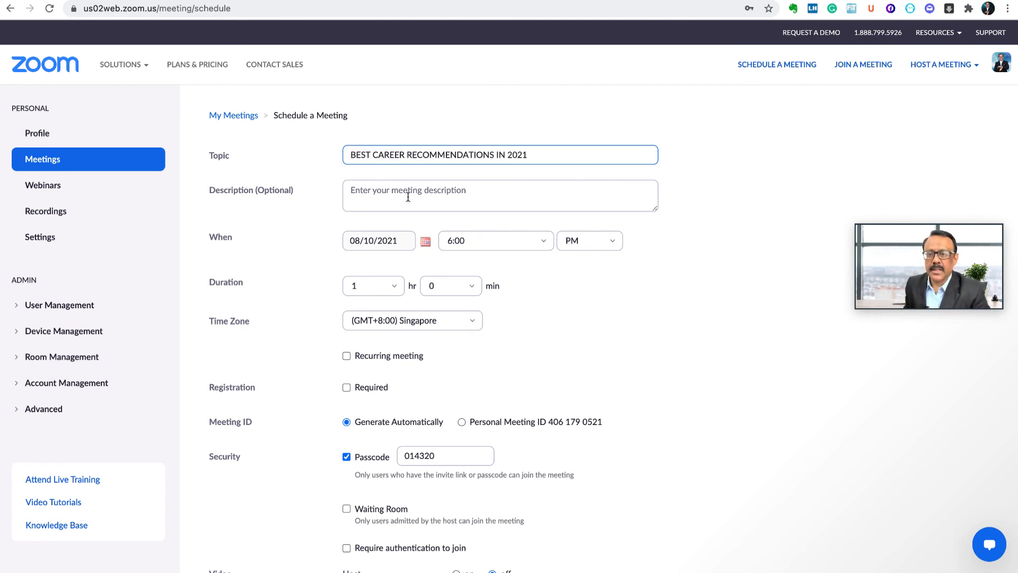
- Copy the Calendly tagline "HOW TO EARN CONSISTENT MONTHLY GROWTH INCOME STARTING FROM 90 DAYS." into the Zoom meeting's description
left_click(408, 198)
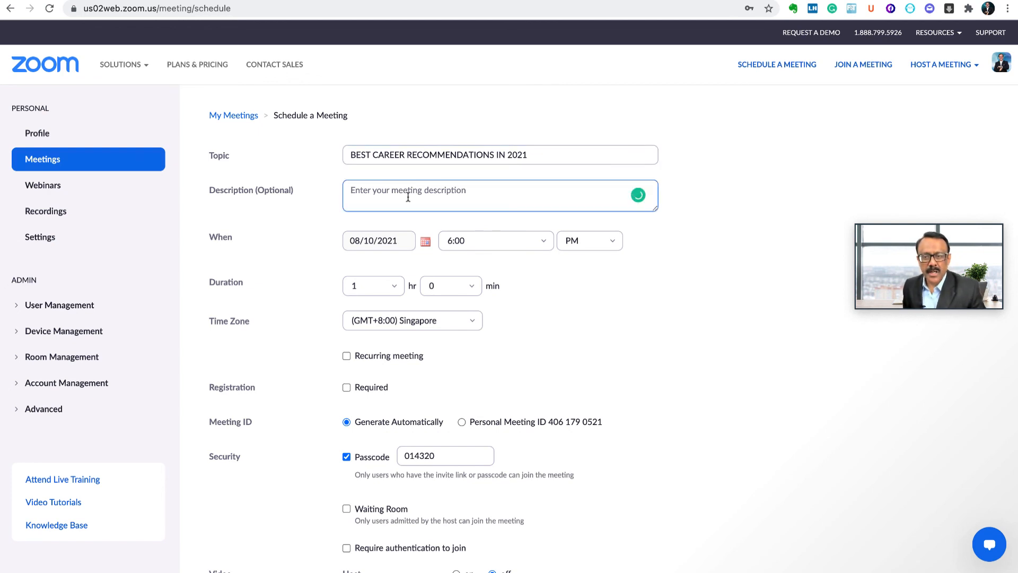
left_click(742, 1)
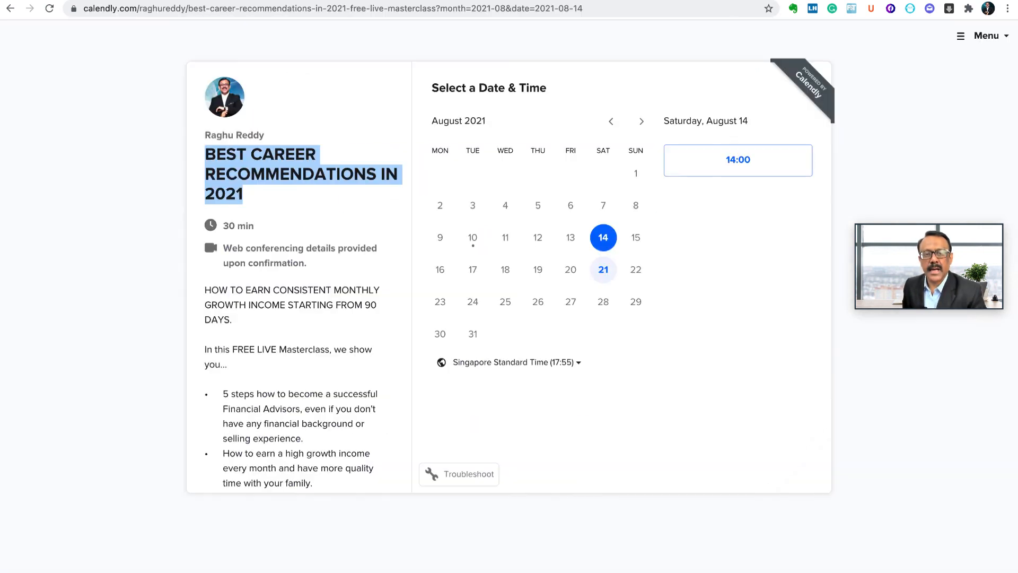
left_click(275, 257)
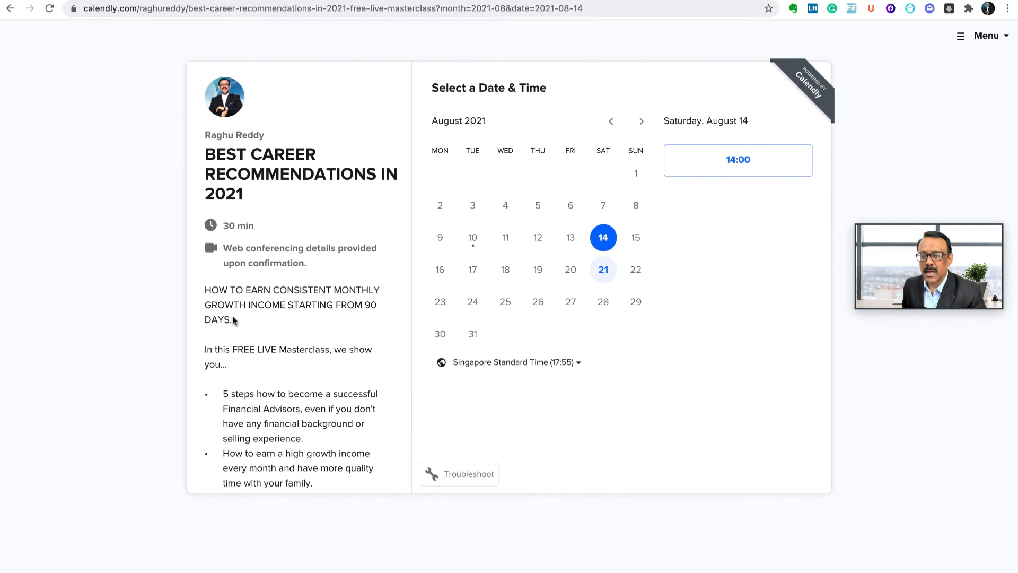
left_click_drag(233, 320, 204, 292)
key("ctrl+c")
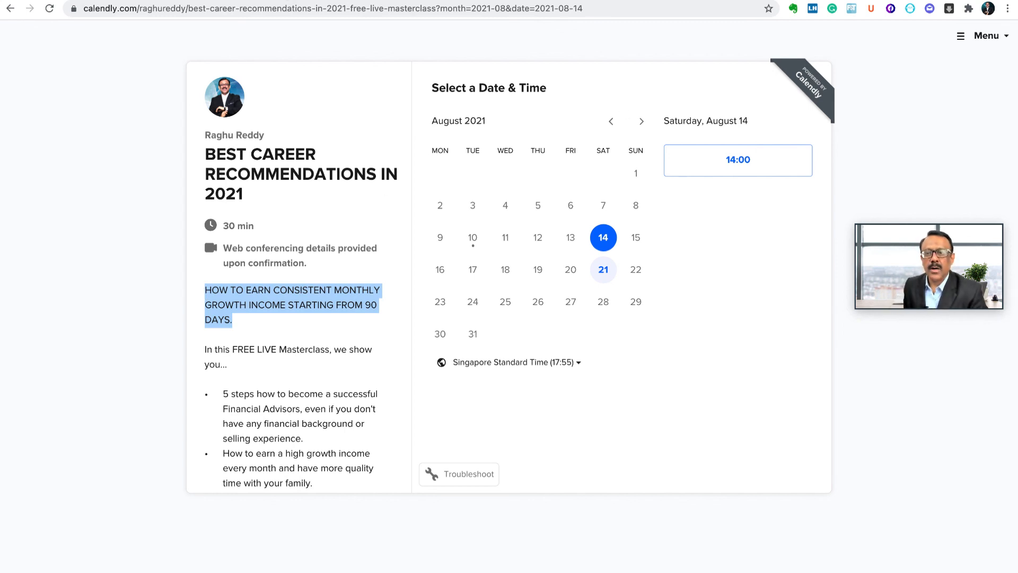
key("ctrl+Tab")
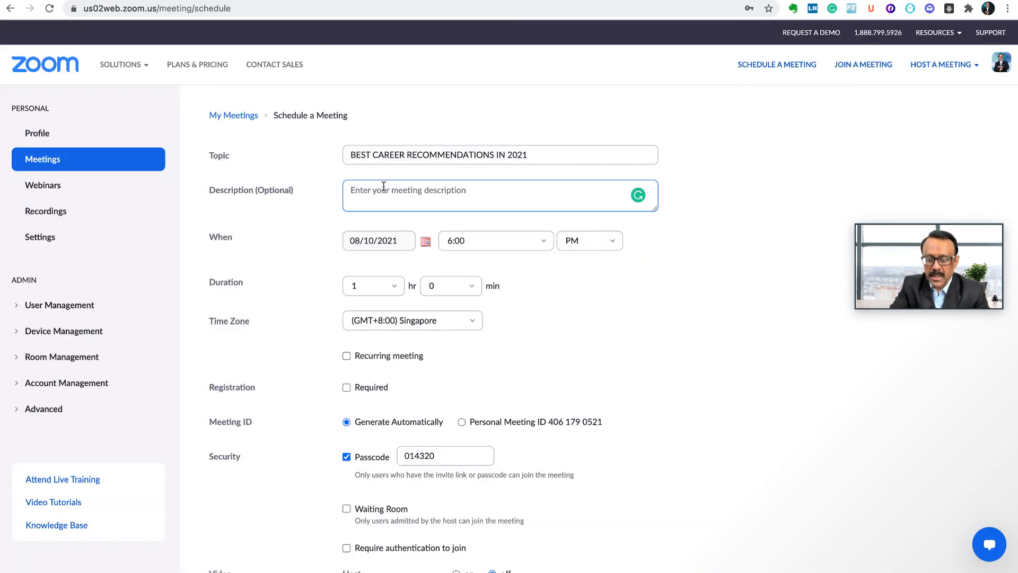
key("ctrl+v")
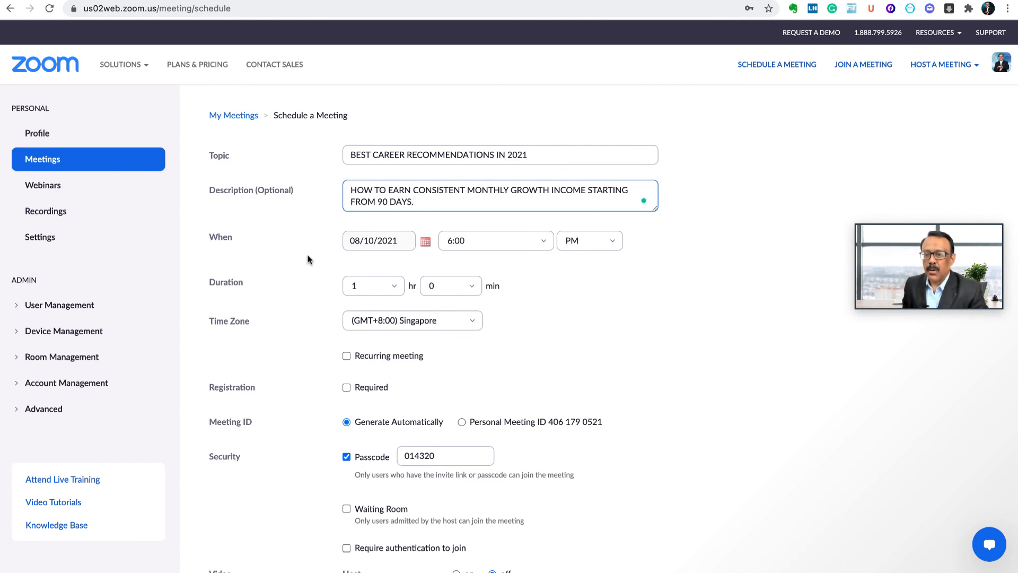
- Make the meeting a recurring one and set its recurrence to No Fixed Time
scroll(308, 260, "down", 2)
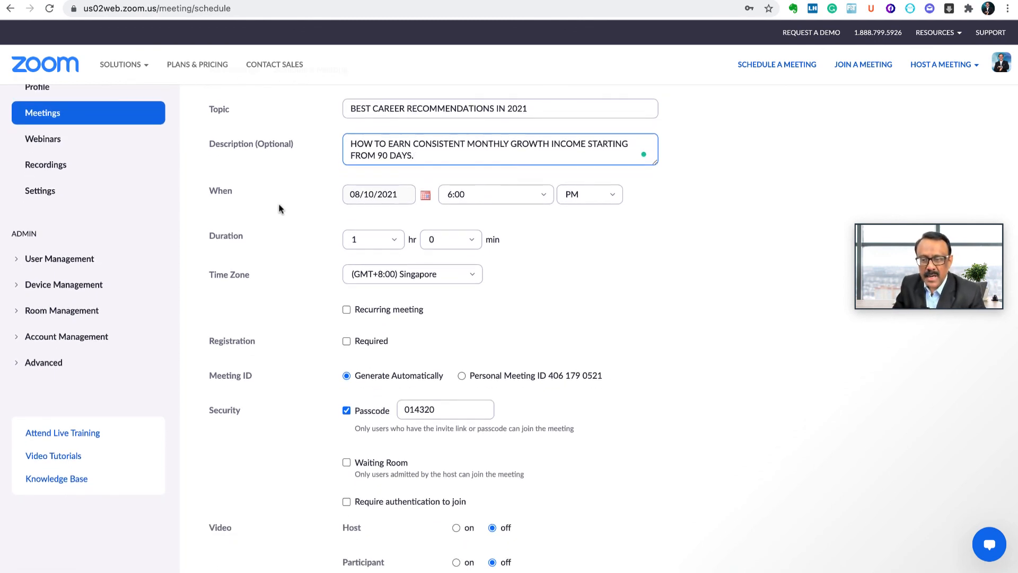
scroll(279, 209, "down", 1)
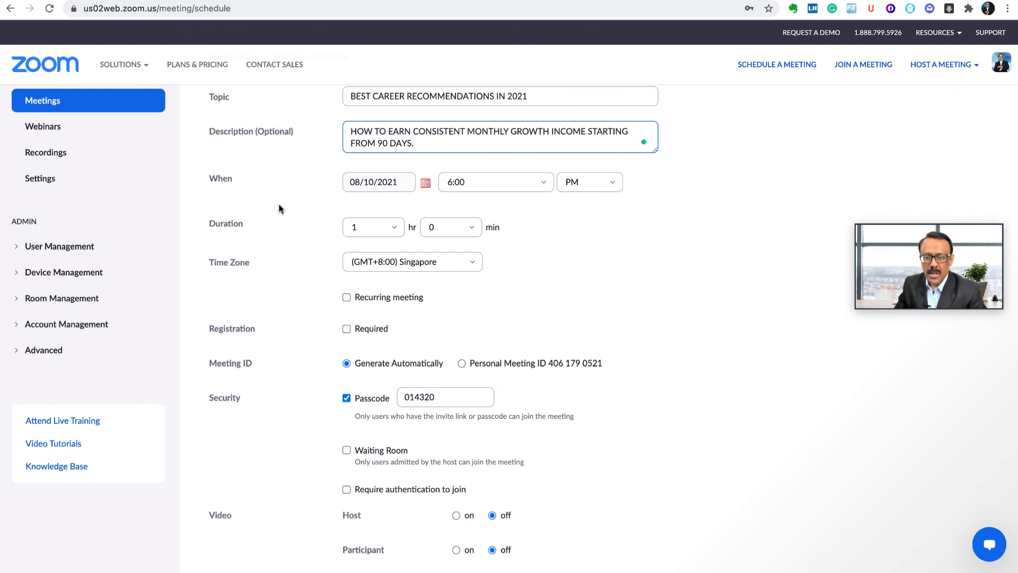
scroll(279, 319, "down", 5)
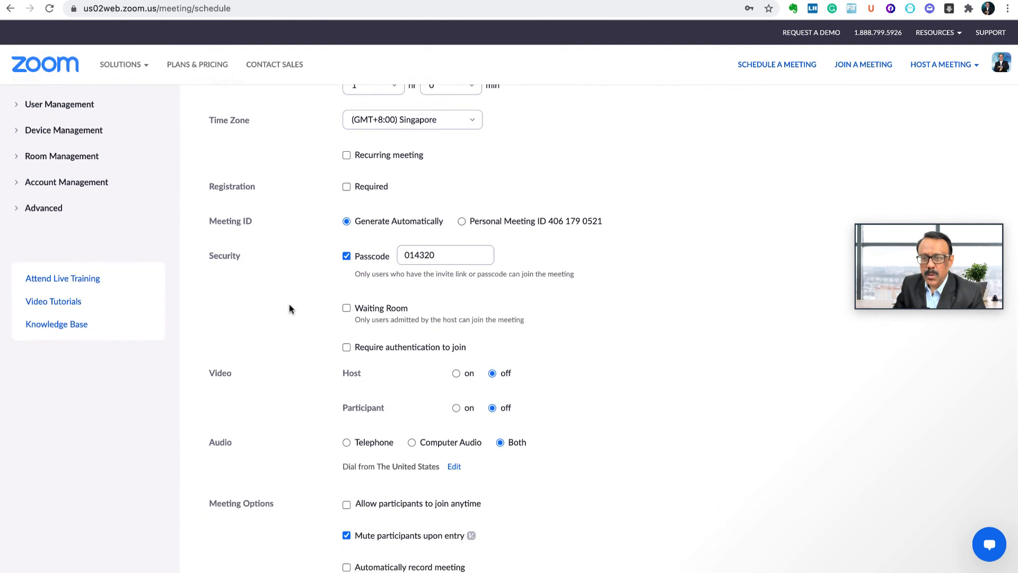
scroll(289, 304, "up", 3)
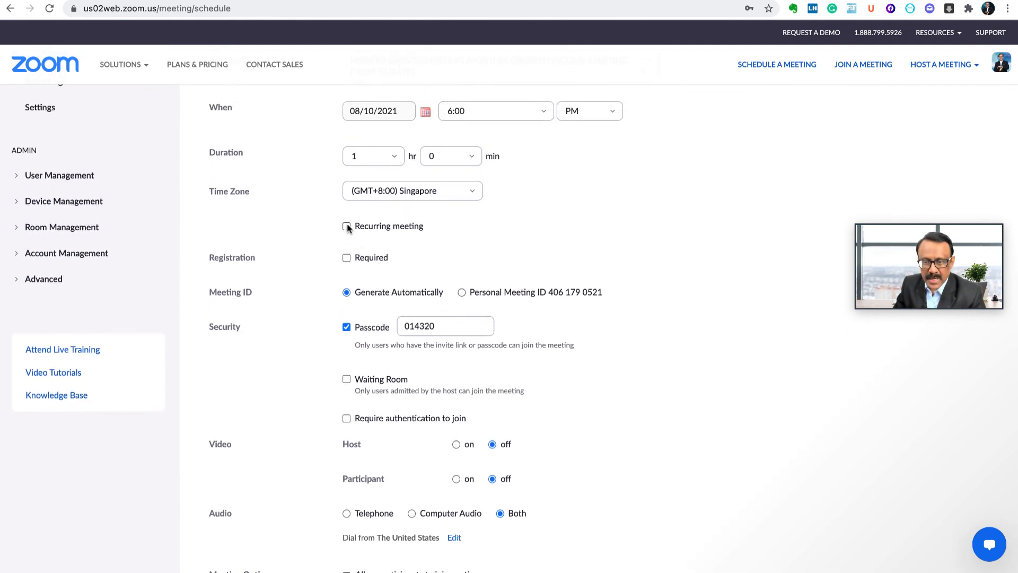
left_click(346, 227)
scroll(317, 258, "up", 1)
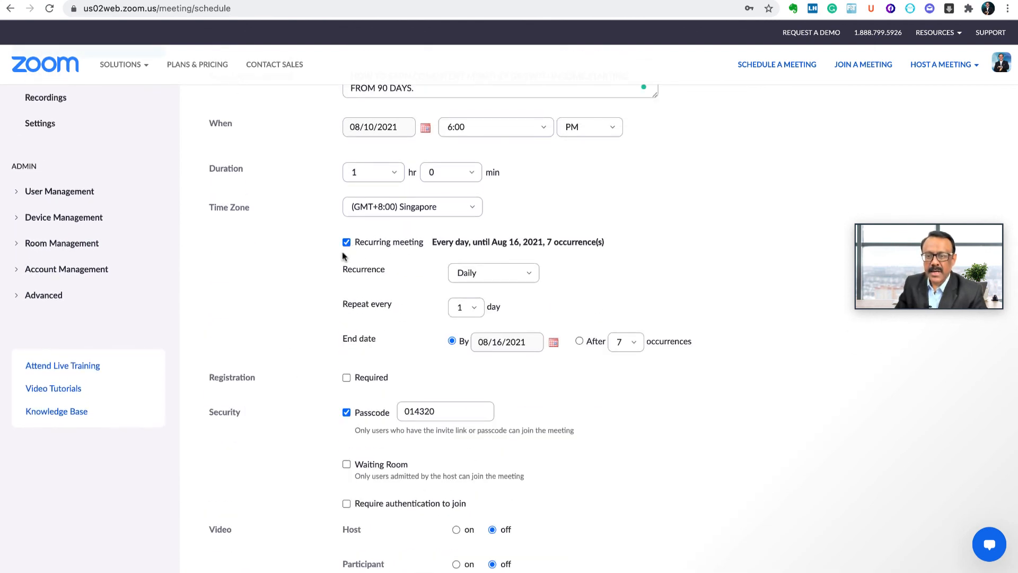
left_click(533, 272)
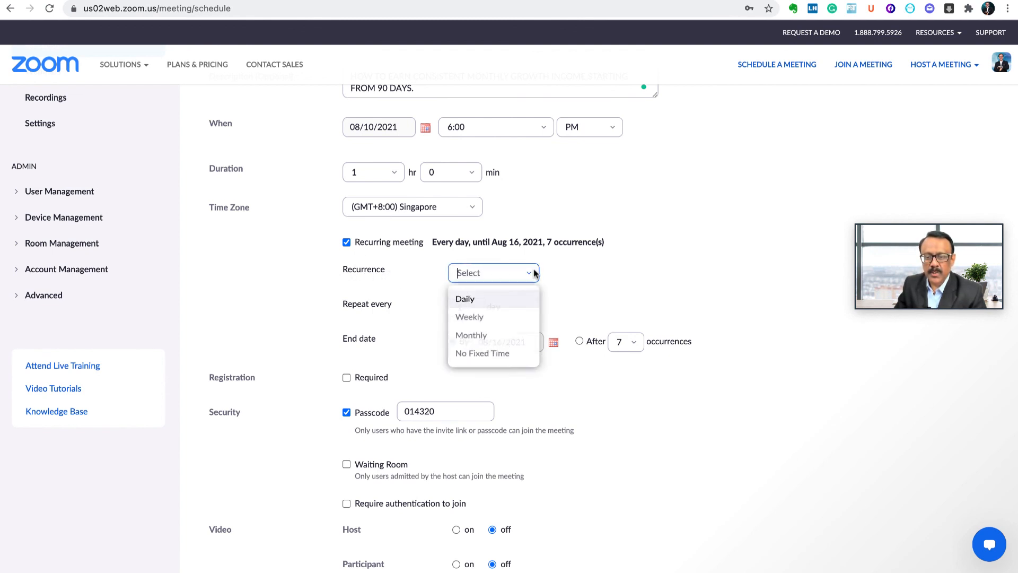
left_click(495, 361)
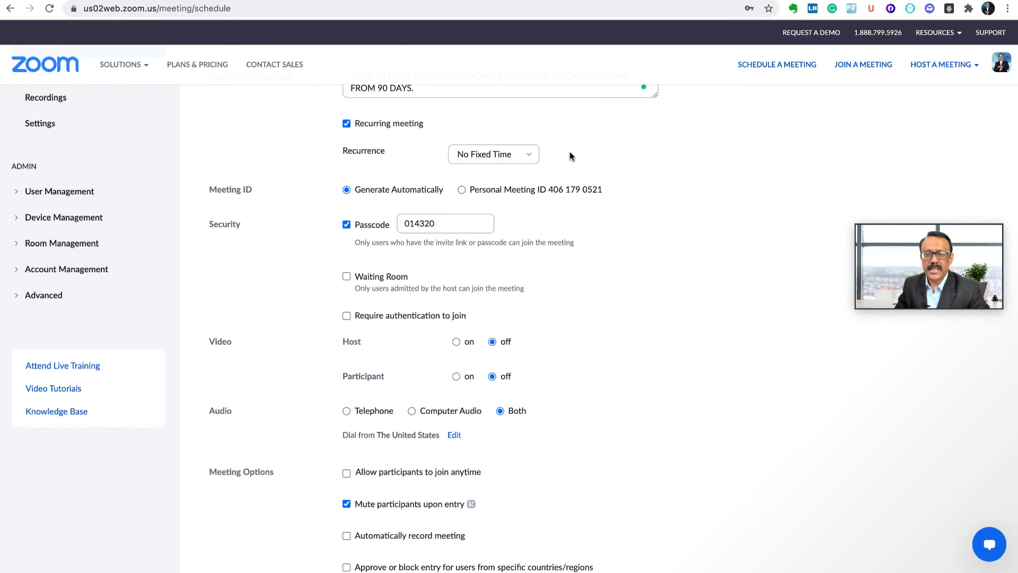
- Review the meeting's ID, passcode, waiting room, authentication, video and audio options, continuing to the meeting options
scroll(570, 151, "down", 1)
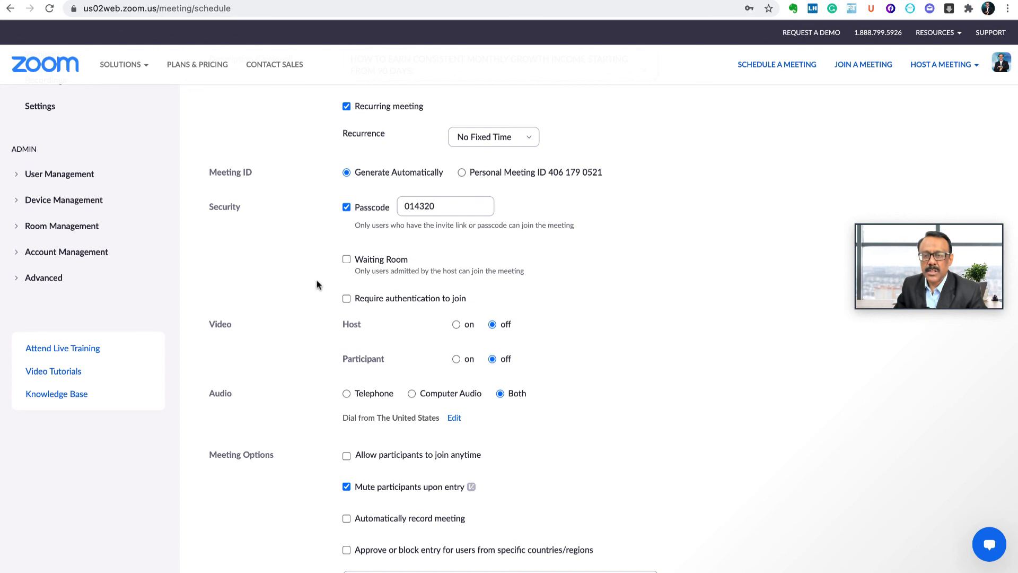
scroll(317, 285, "down", 5)
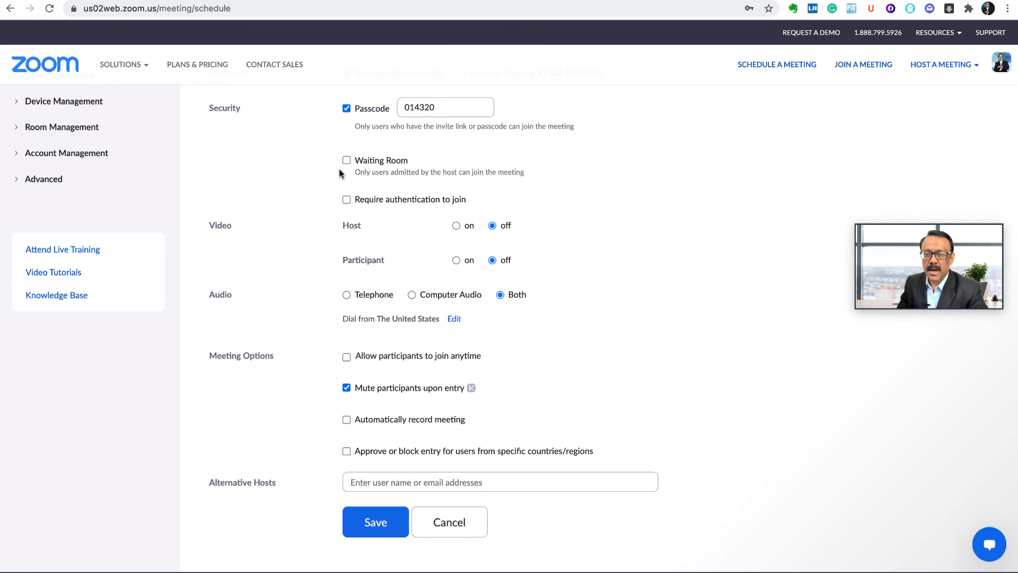
scroll(320, 200, "down", 2)
scroll(320, 200, "up", 1)
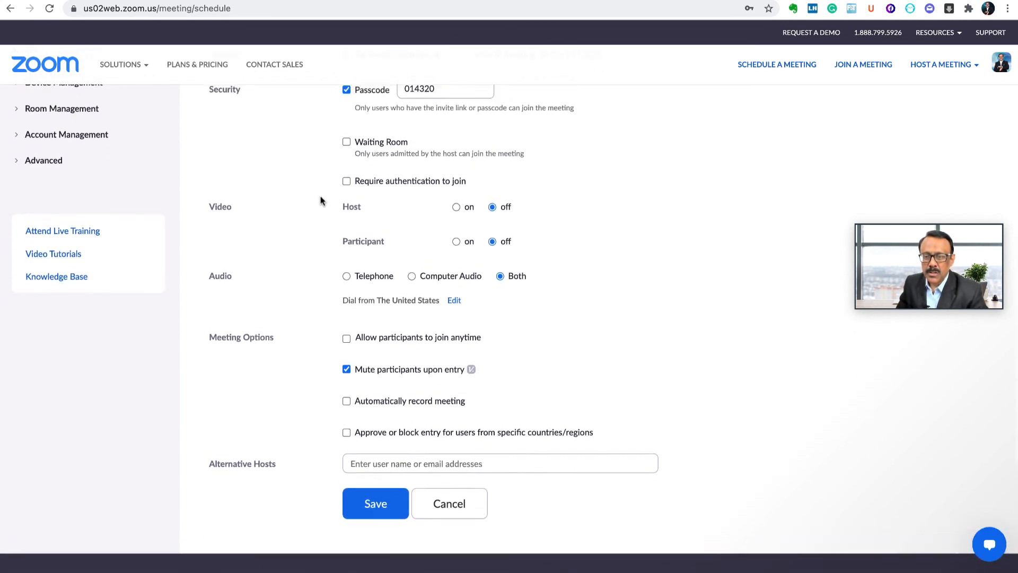
scroll(320, 200, "up", 3)
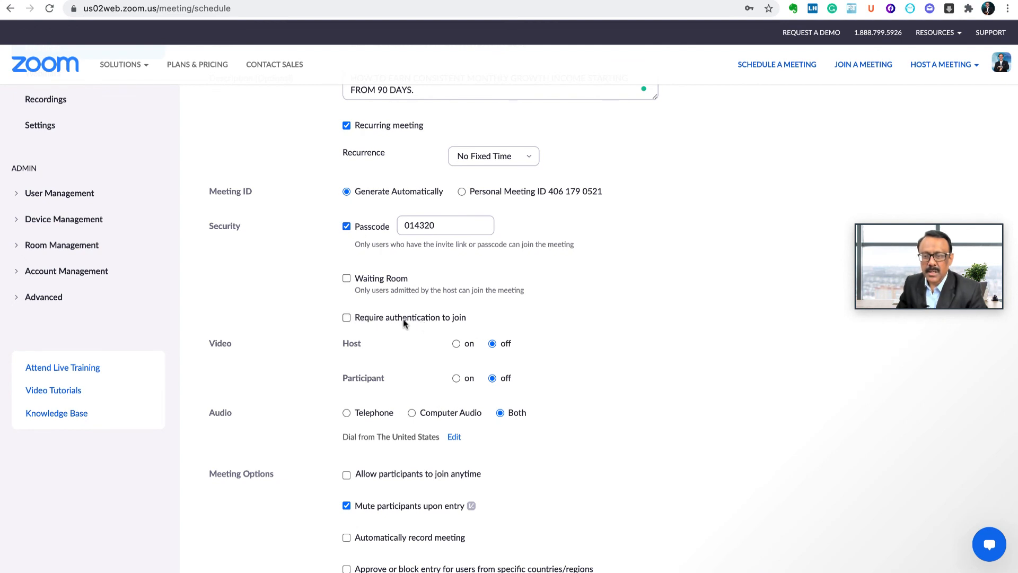
scroll(336, 324, "down", 1)
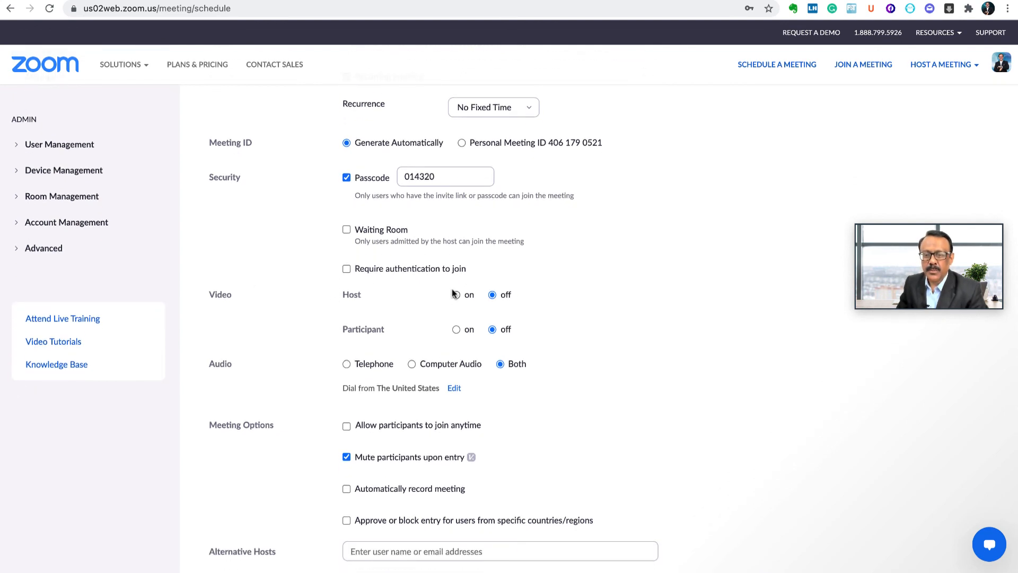
scroll(451, 288, "down", 2)
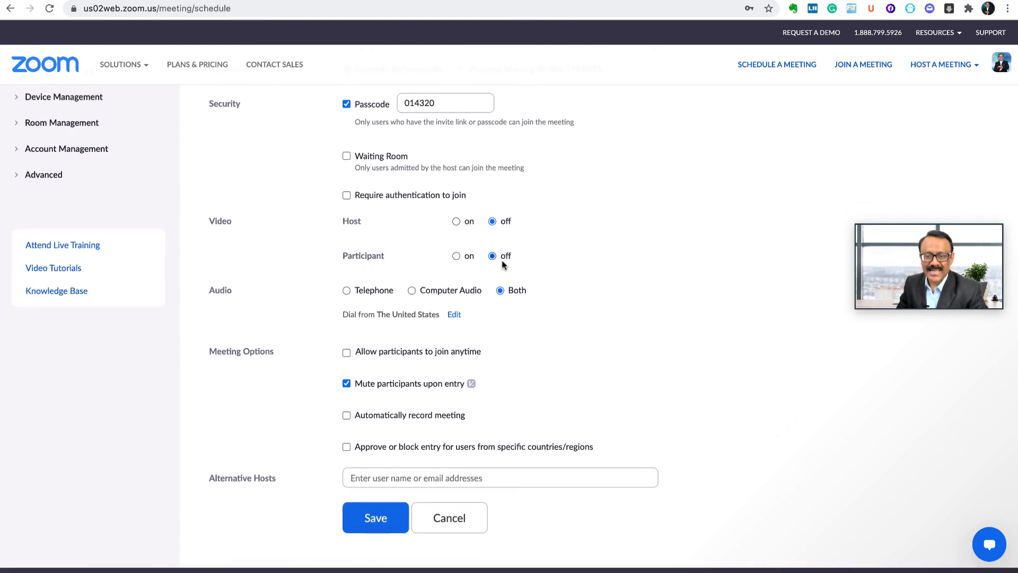
scroll(260, 196, "down", 1)
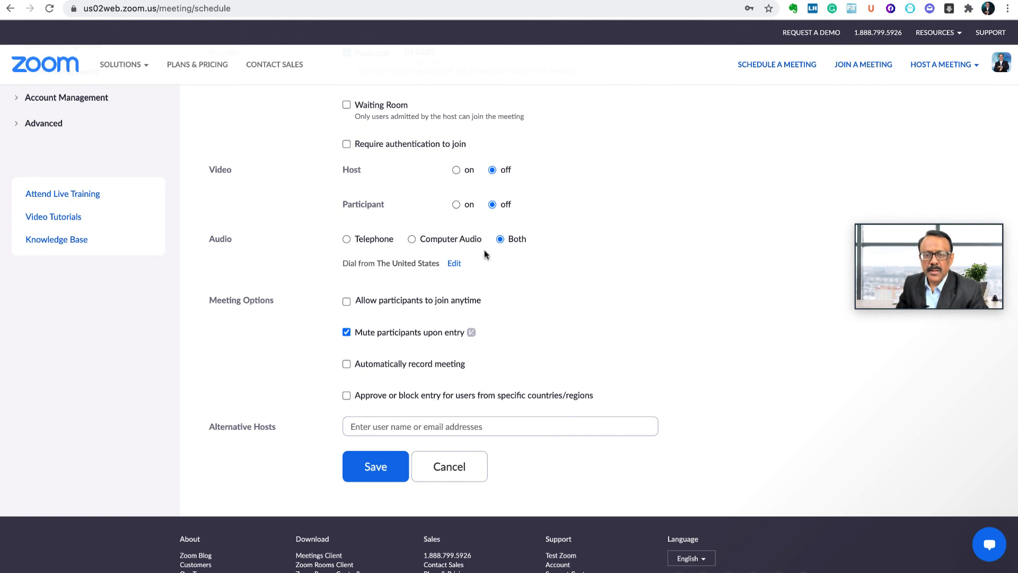
scroll(501, 256, "down", 2)
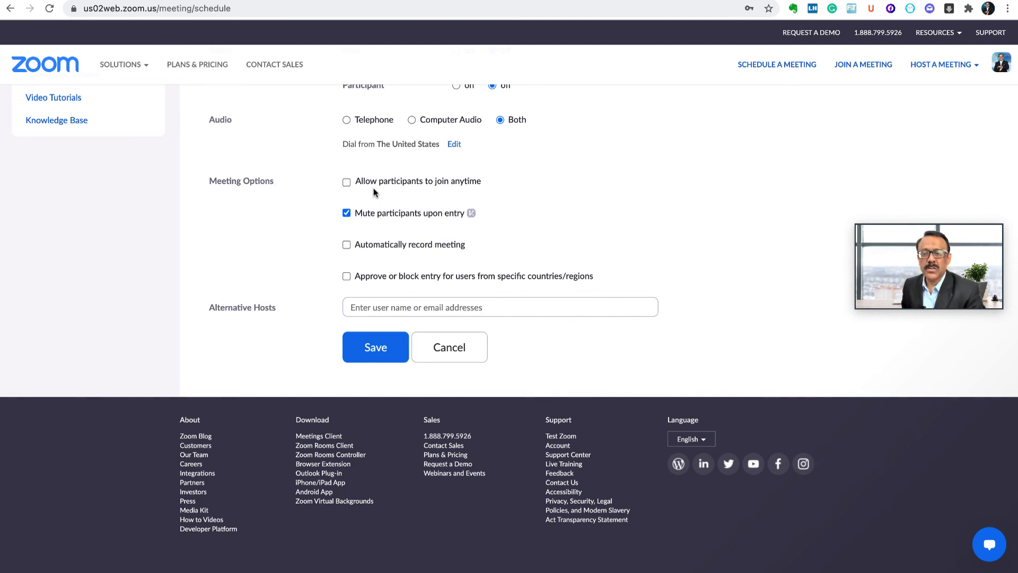
- Allow participants to join anytime and save the meeting
left_click(346, 182)
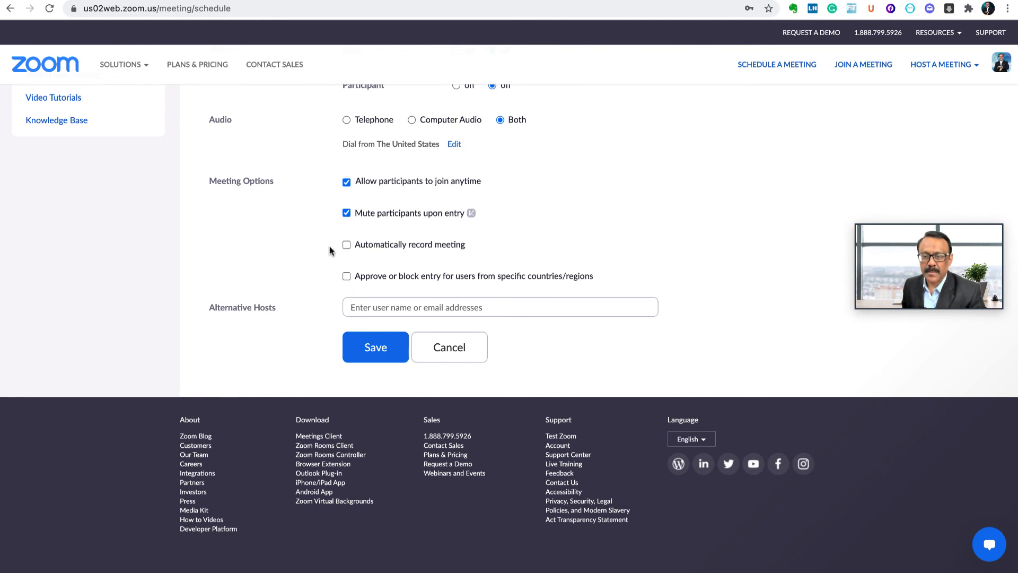
scroll(330, 249, "down", 1)
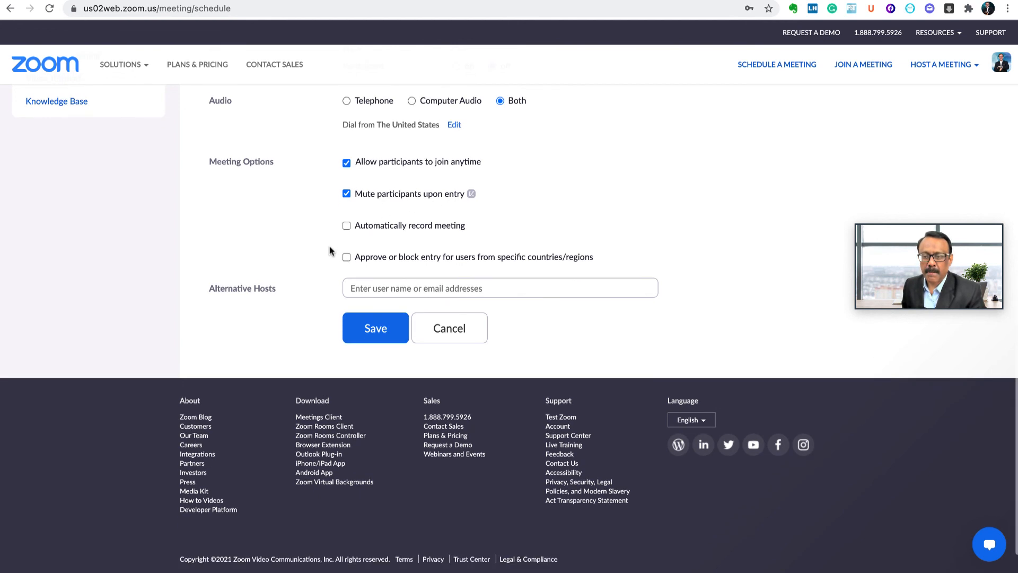
left_click(383, 330)
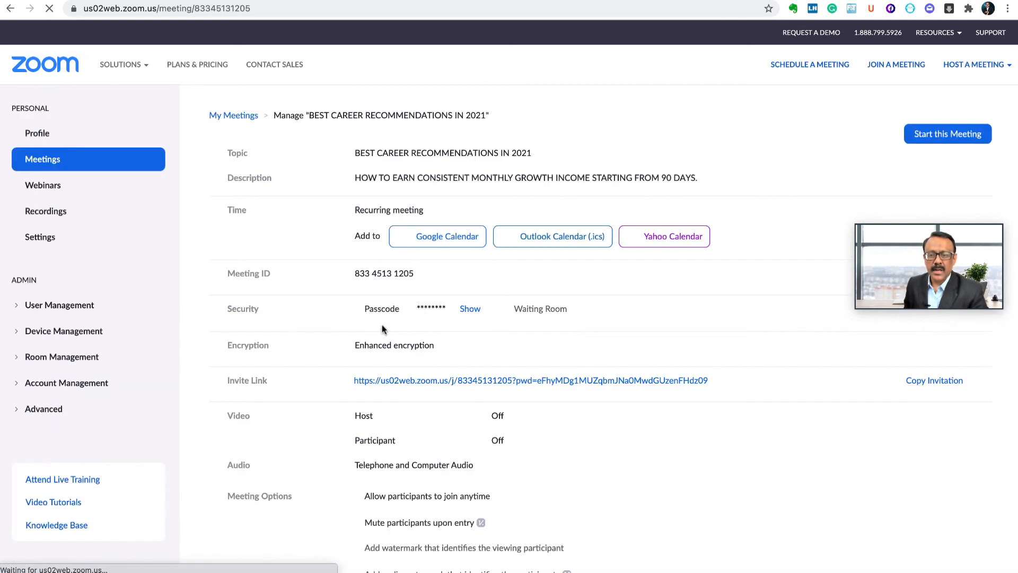
- Open the saved meeting's invitation, read through its join details, and copy the full invitation text
scroll(565, 319, "down", 2)
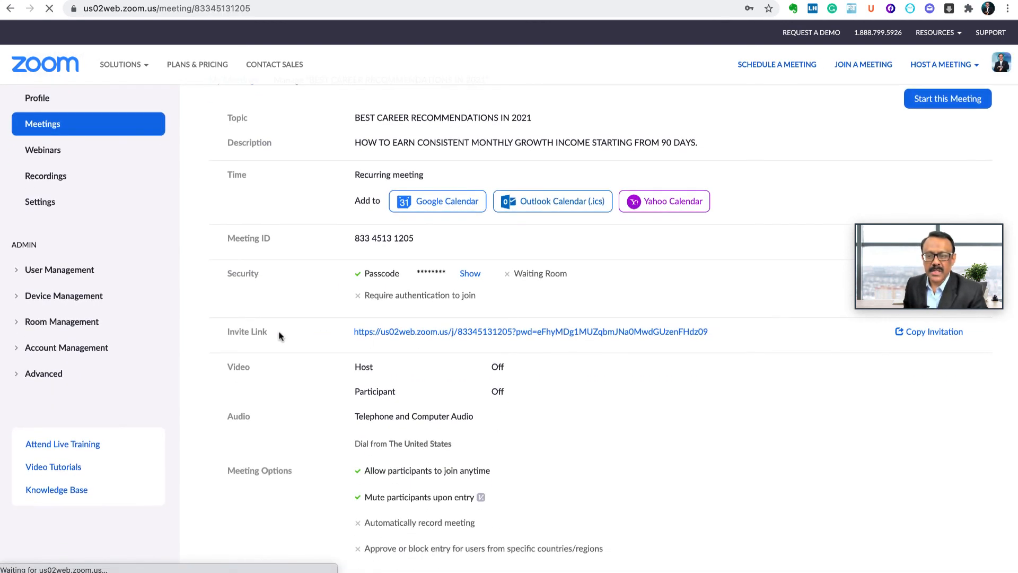
left_click(921, 333)
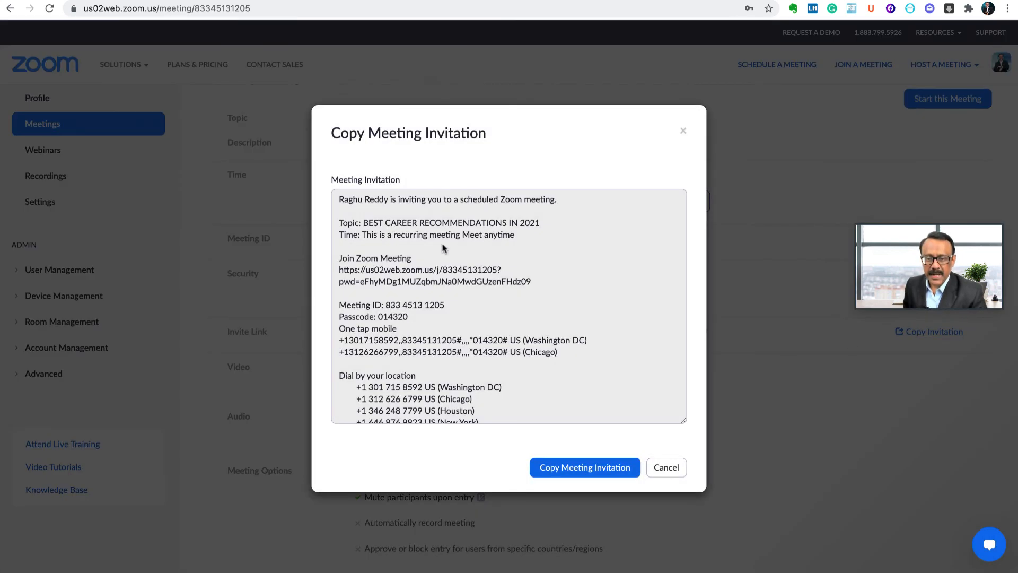
scroll(444, 247, "down", 3)
scroll(444, 247, "up", 3)
scroll(492, 243, "down", 3)
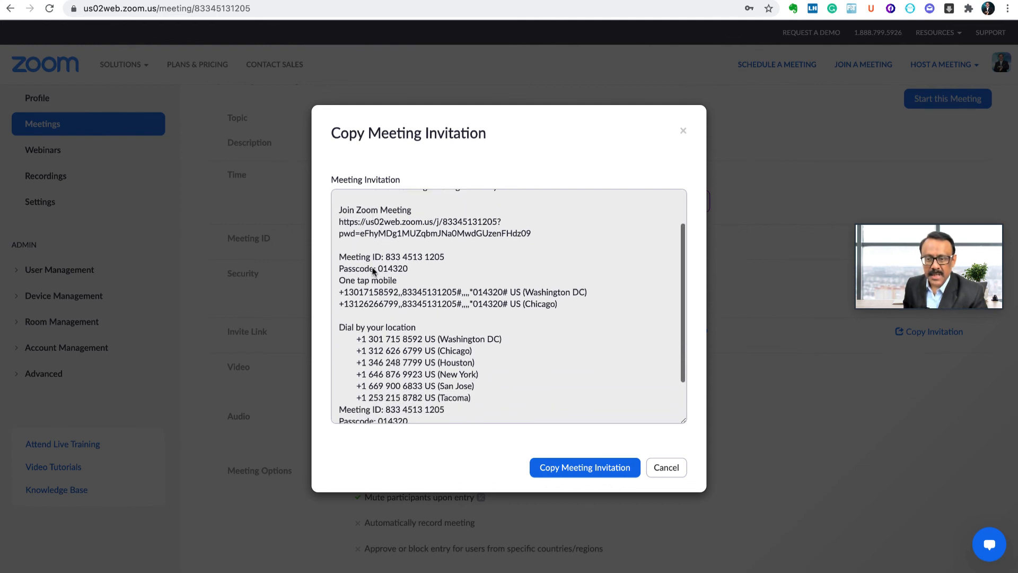
scroll(402, 275, "down", 3)
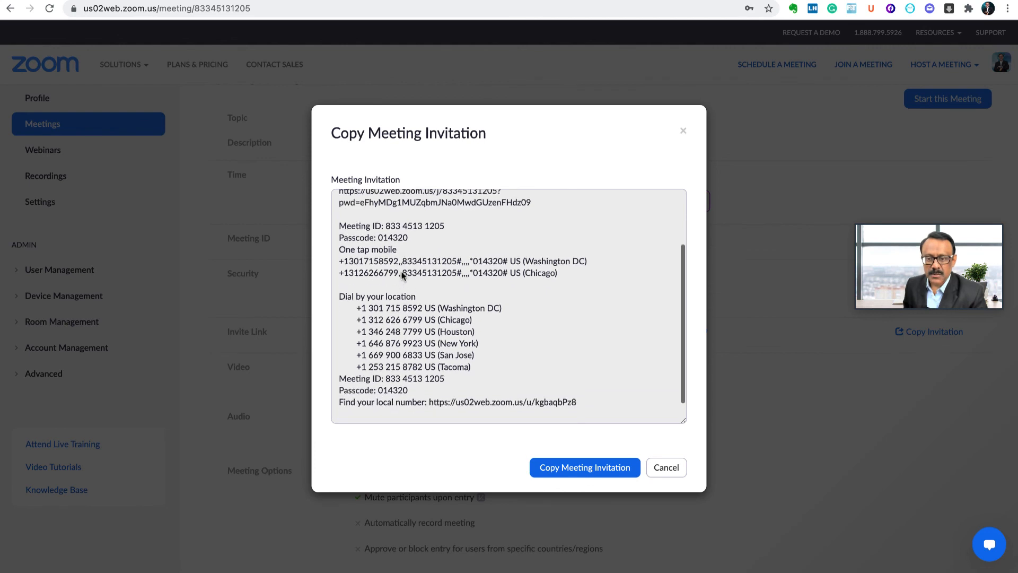
left_click(581, 472)
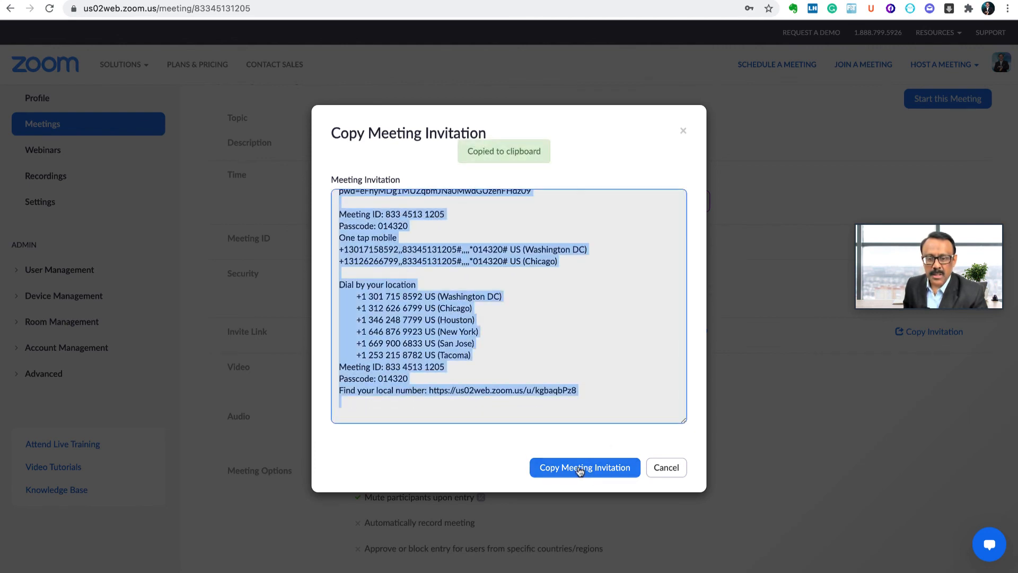
right_click(443, 321)
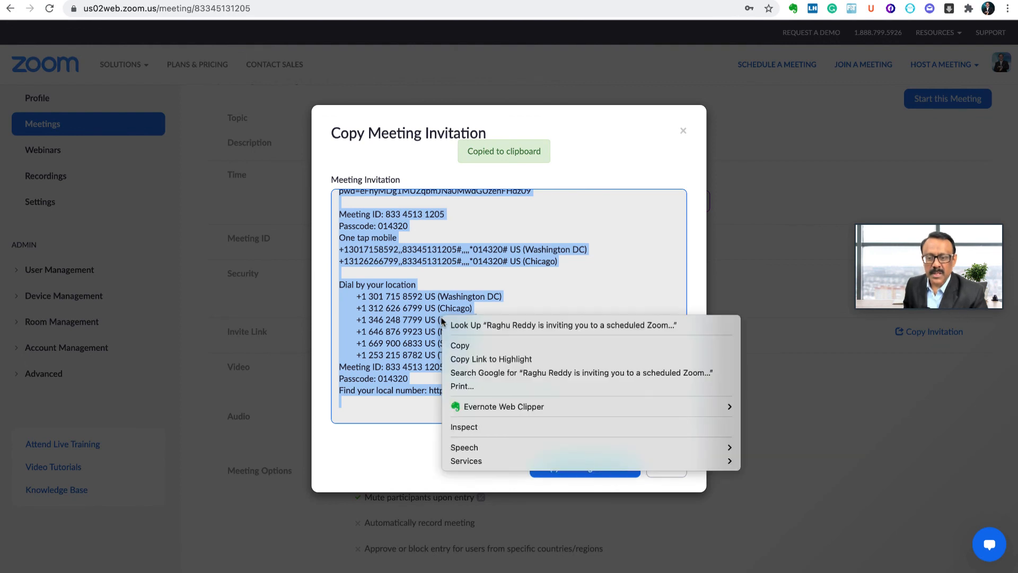
left_click(449, 344)
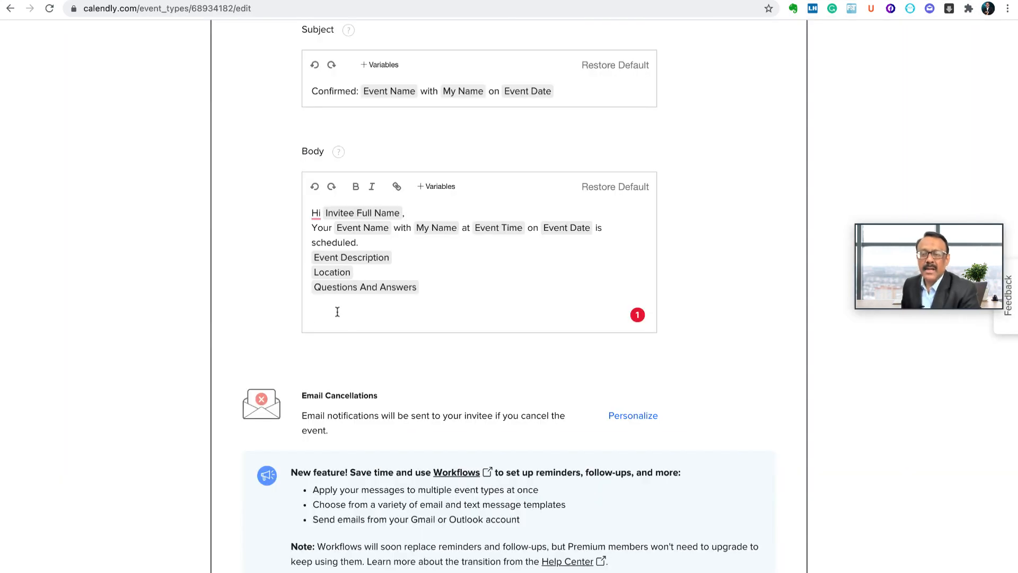
- In Calendly, paste the Zoom meeting invitation below the Questions And Answers variable in the confirmation email's body and review it
key("super+v")
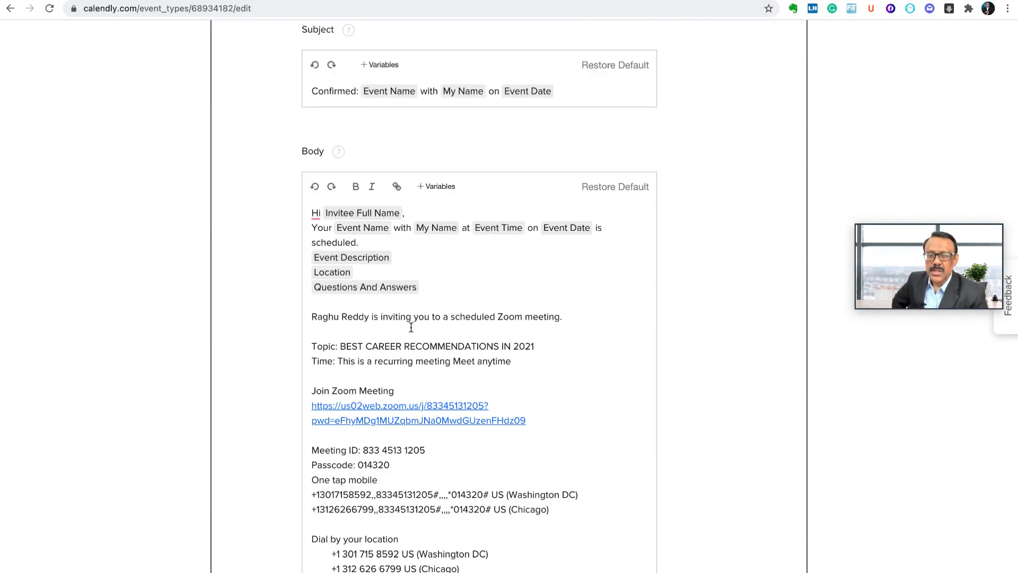
scroll(411, 327, "down", 3)
scroll(411, 327, "down", 3)
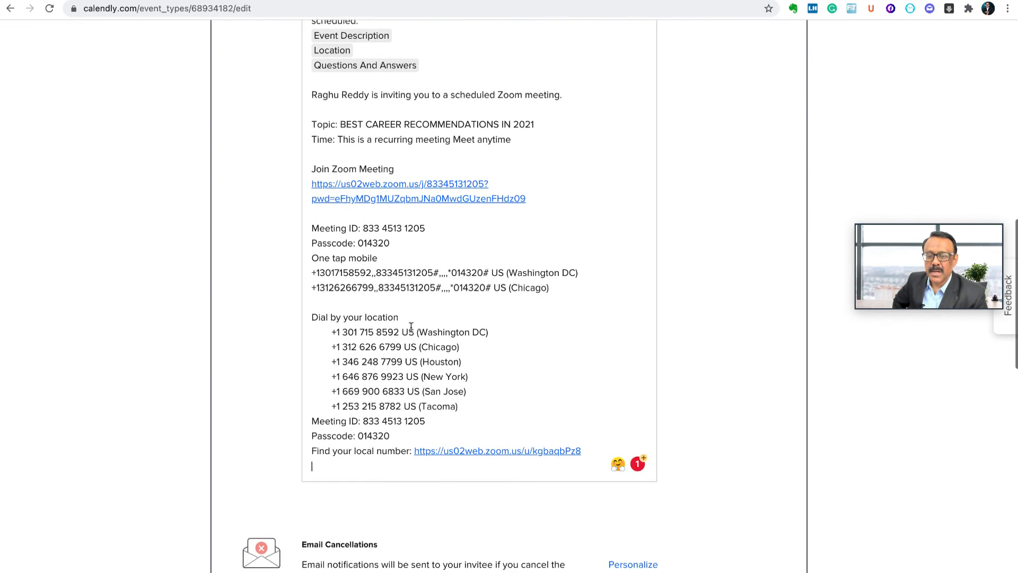
scroll(410, 327, "up", 3)
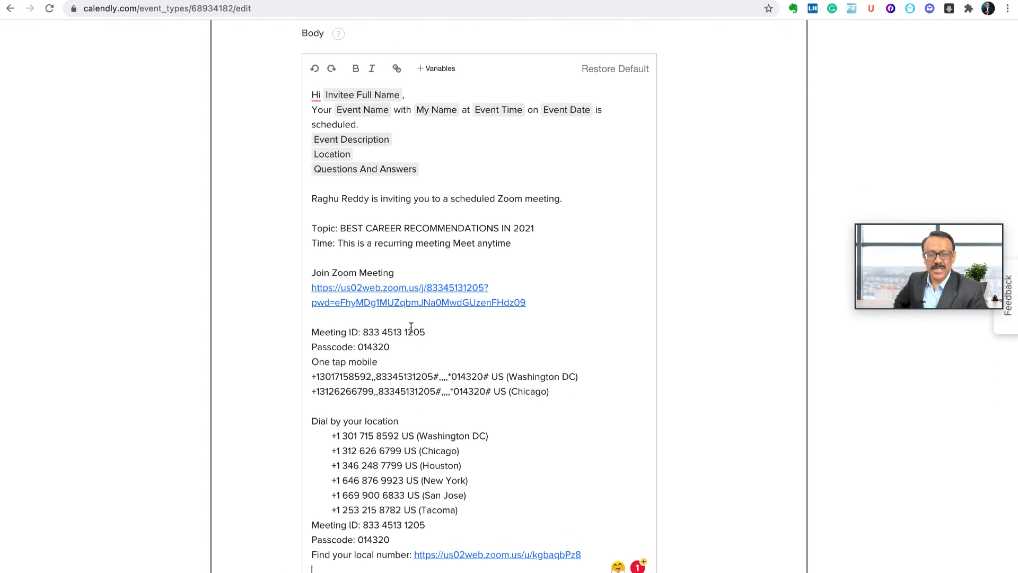
scroll(411, 327, "up", 5)
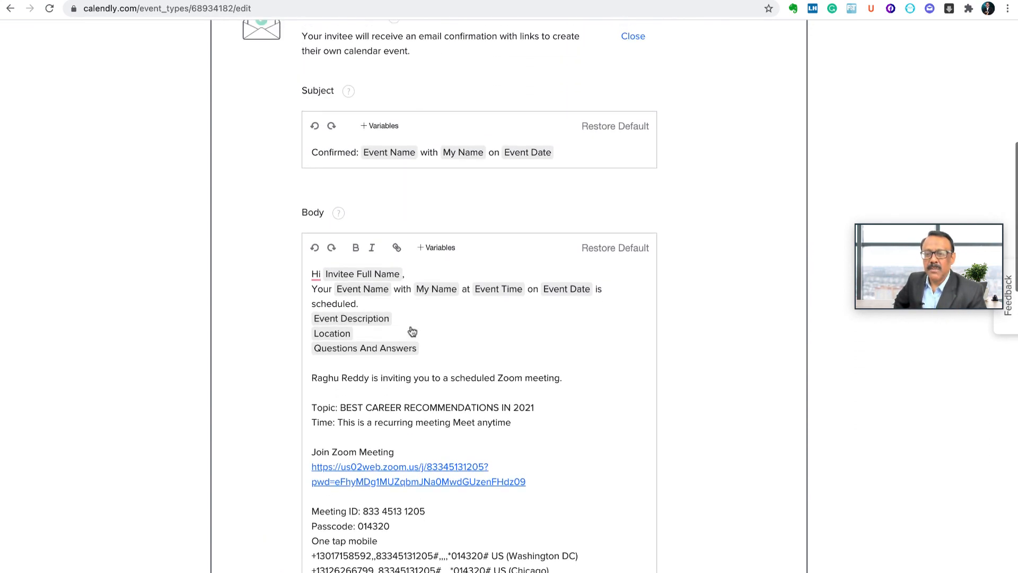
scroll(413, 331, "down", 10)
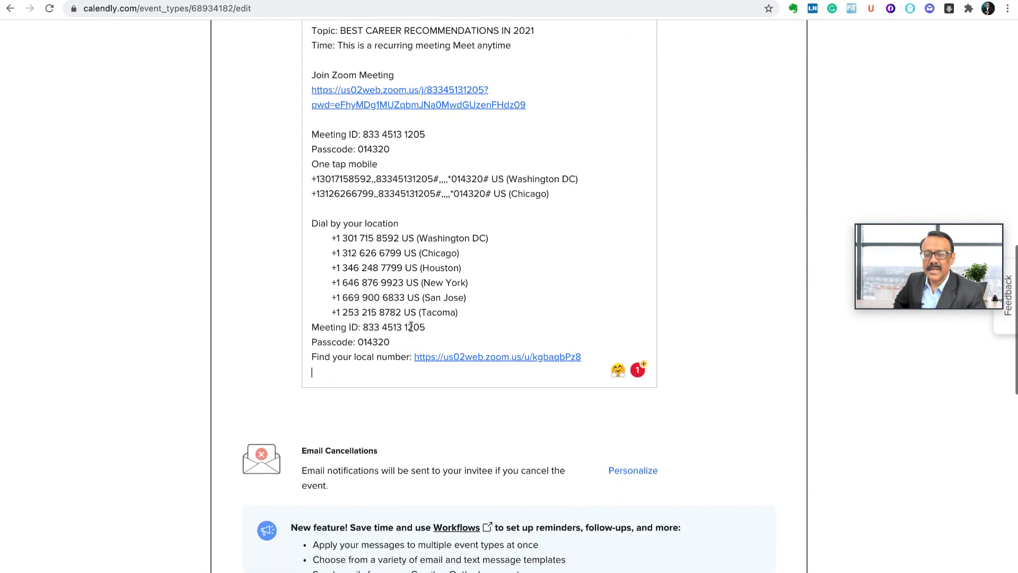
scroll(492, 244, "up", 6)
scroll(492, 245, "down", 10)
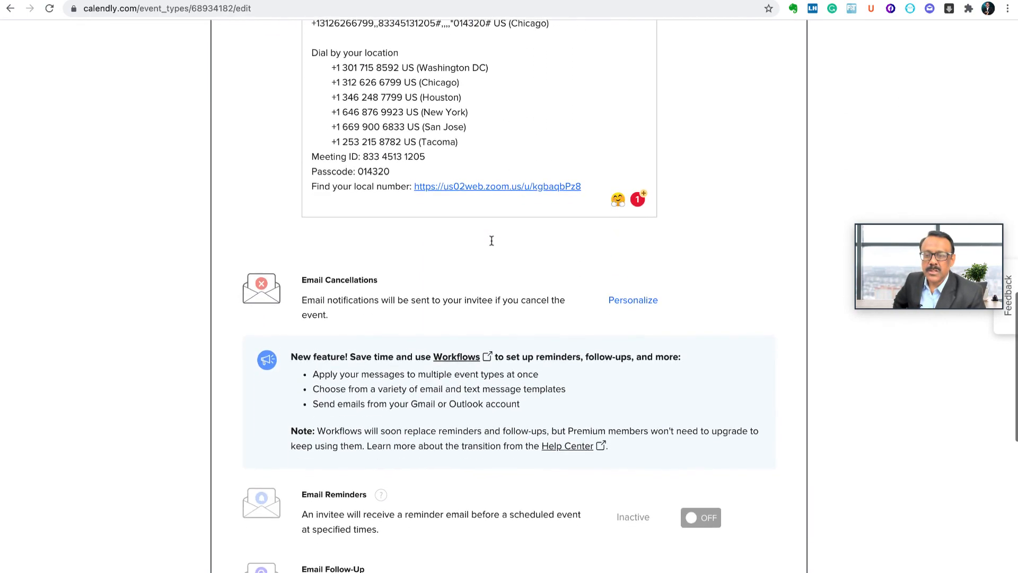
- Turn on Email Reminders for the event and open their message for personalization
scroll(492, 241, "down", 4)
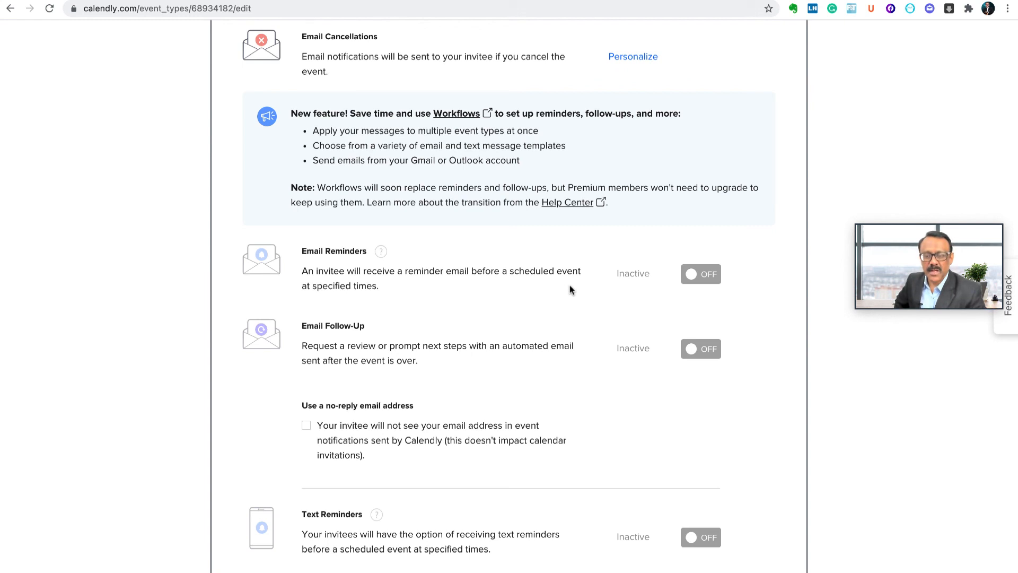
left_click(710, 274)
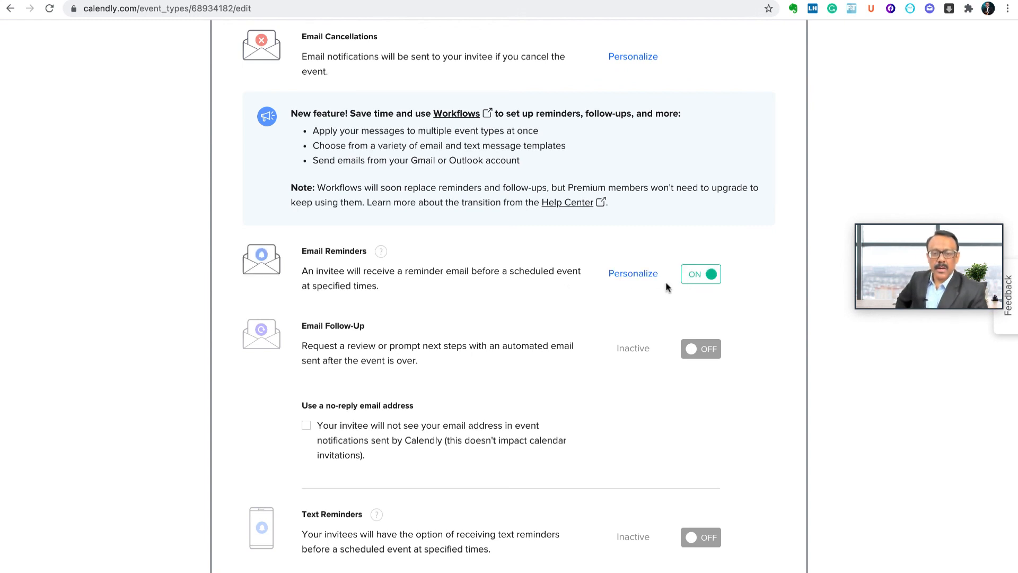
scroll(631, 255, "down", 3)
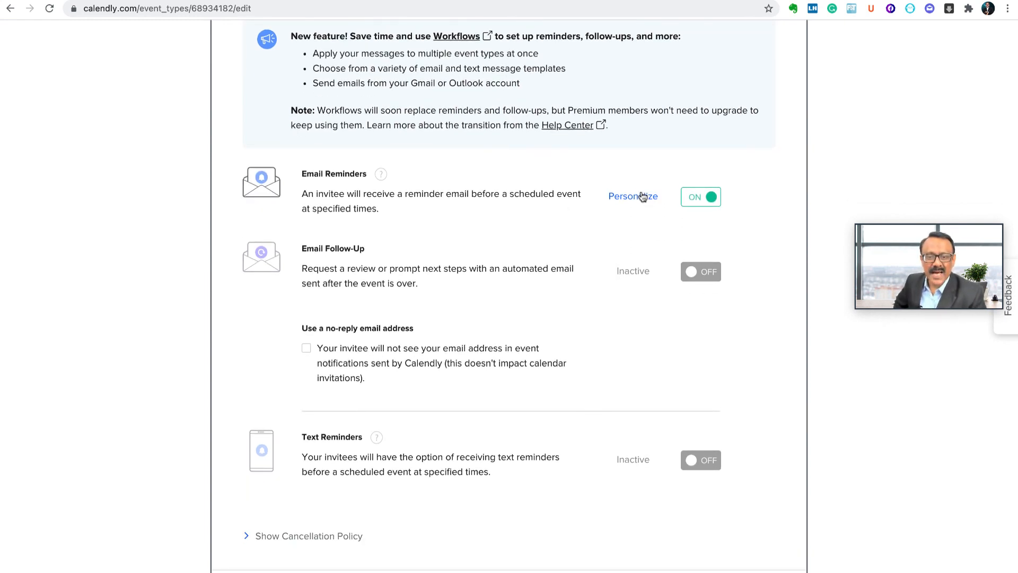
left_click(635, 196)
scroll(291, 234, "down", 5)
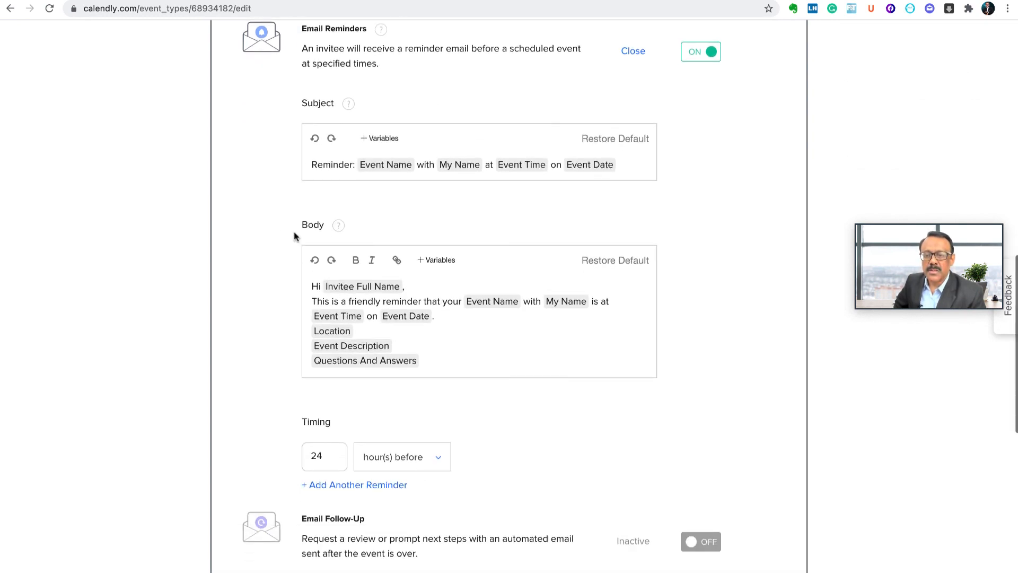
- Paste the Zoom meeting invitation into the reminder email's body, one blank line below the Questions And Answers variable
left_click(428, 361)
key("Return")
key("Return")
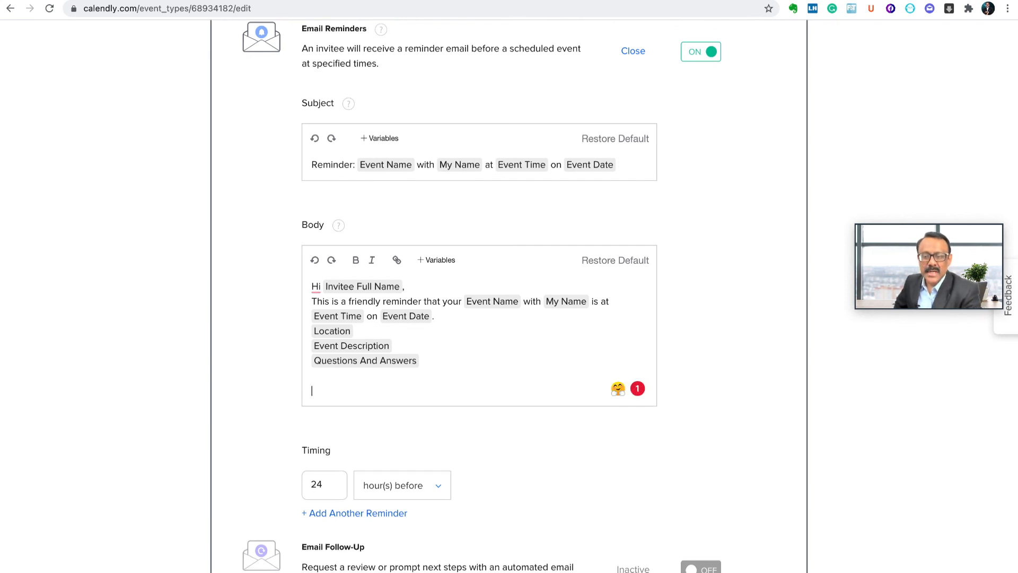
key("ctrl+v")
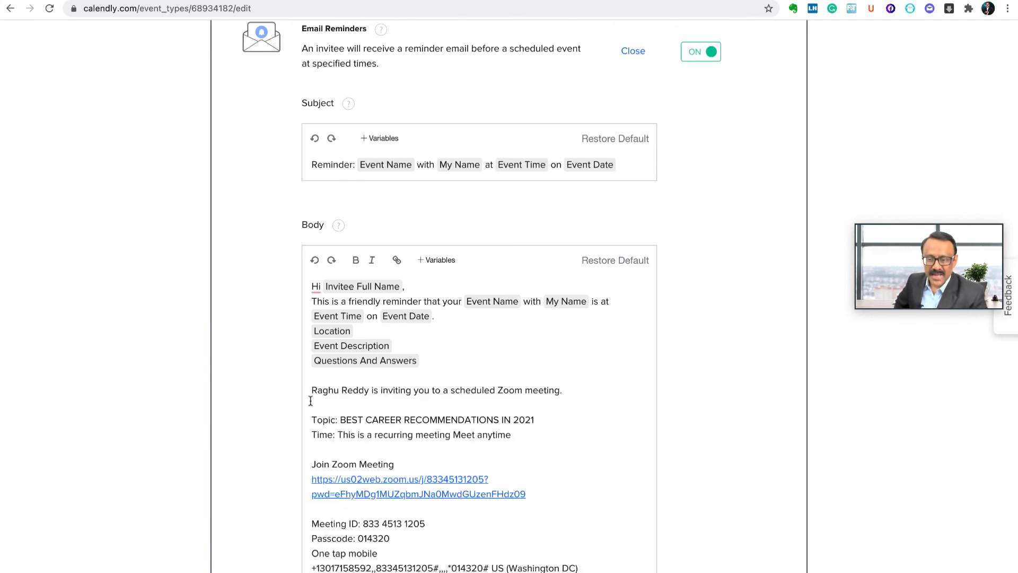
scroll(310, 400, "down", 3)
scroll(276, 373, "down", 3)
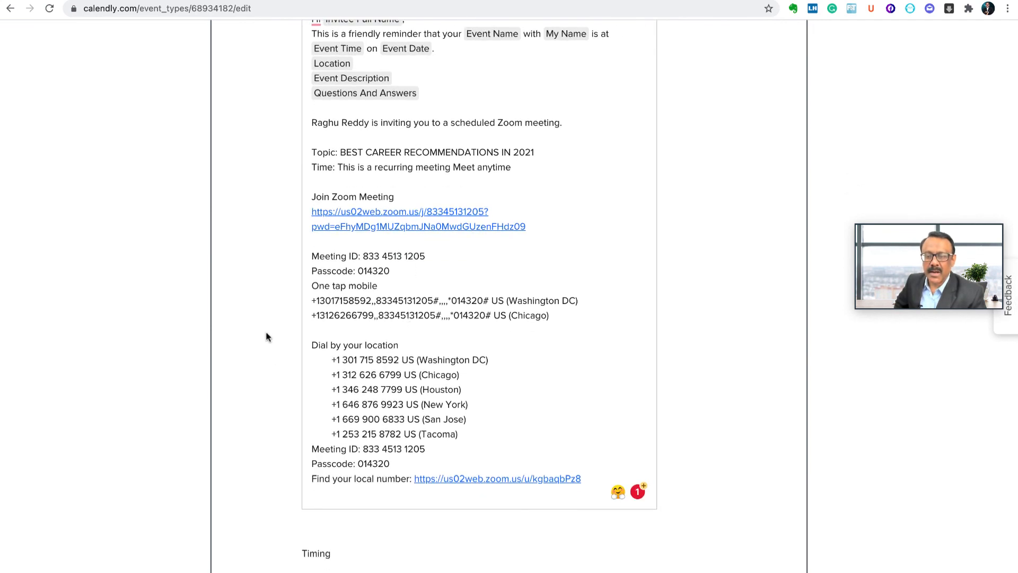
- Add a second email reminder timed 6 hours before the event
scroll(267, 336, "down", 5)
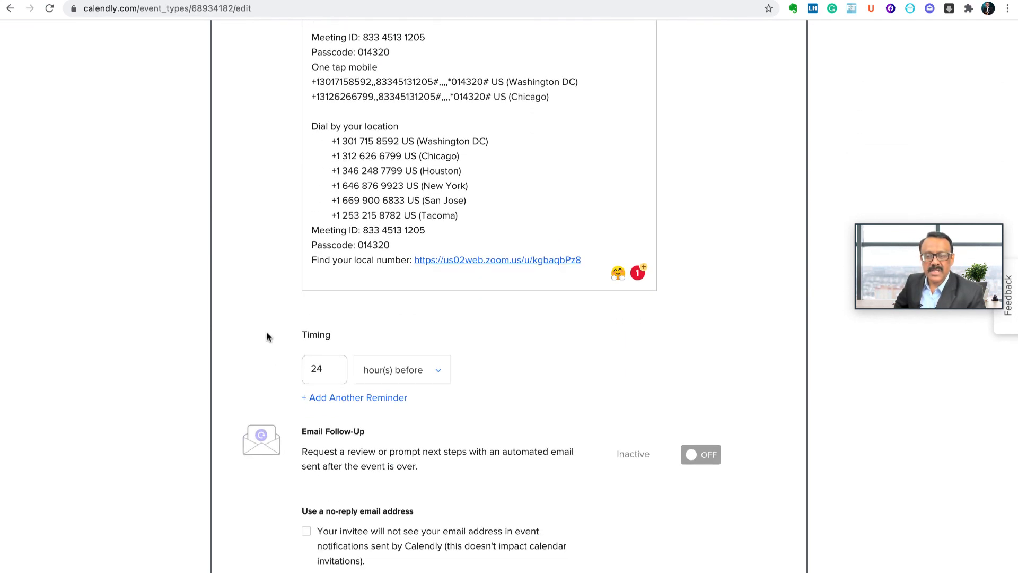
scroll(293, 345, "down", 2)
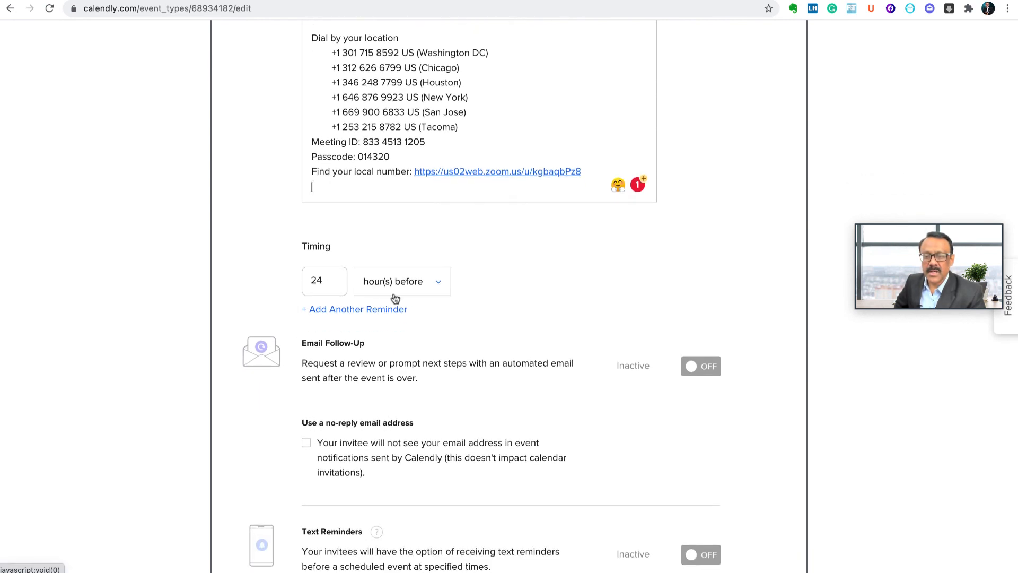
left_click(332, 311)
left_click_drag(328, 314, 307, 313)
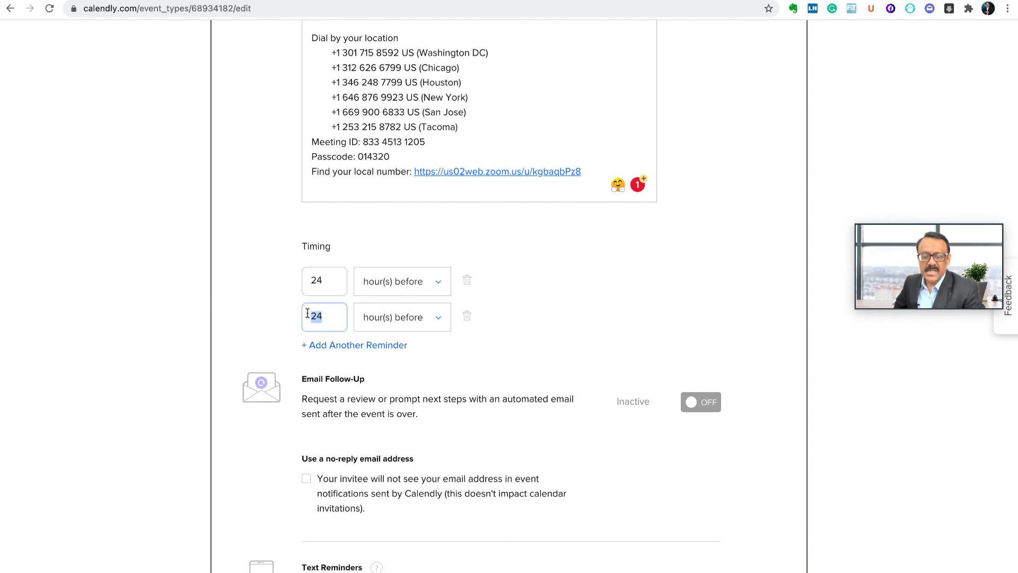
type("6")
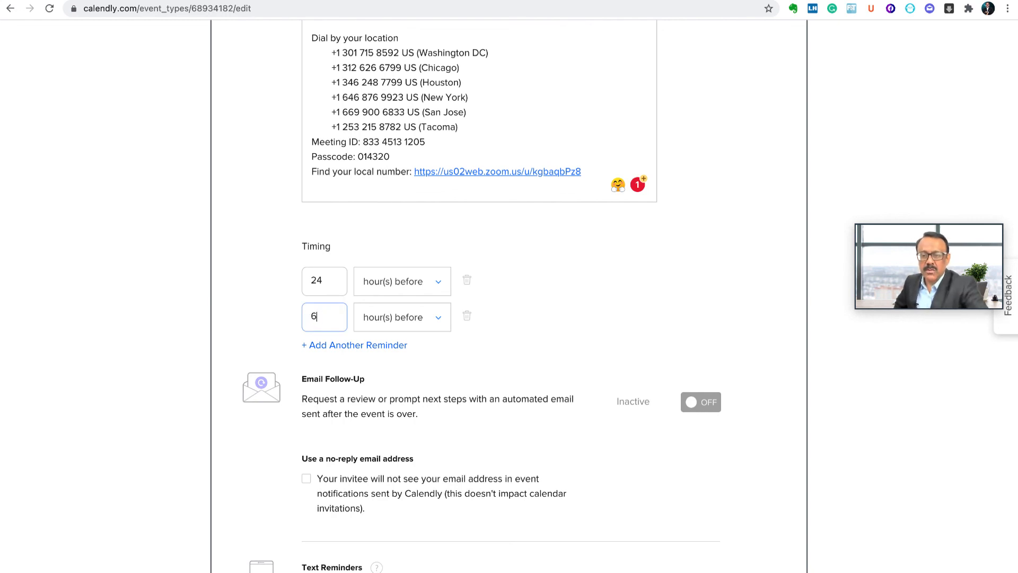
left_click(277, 322)
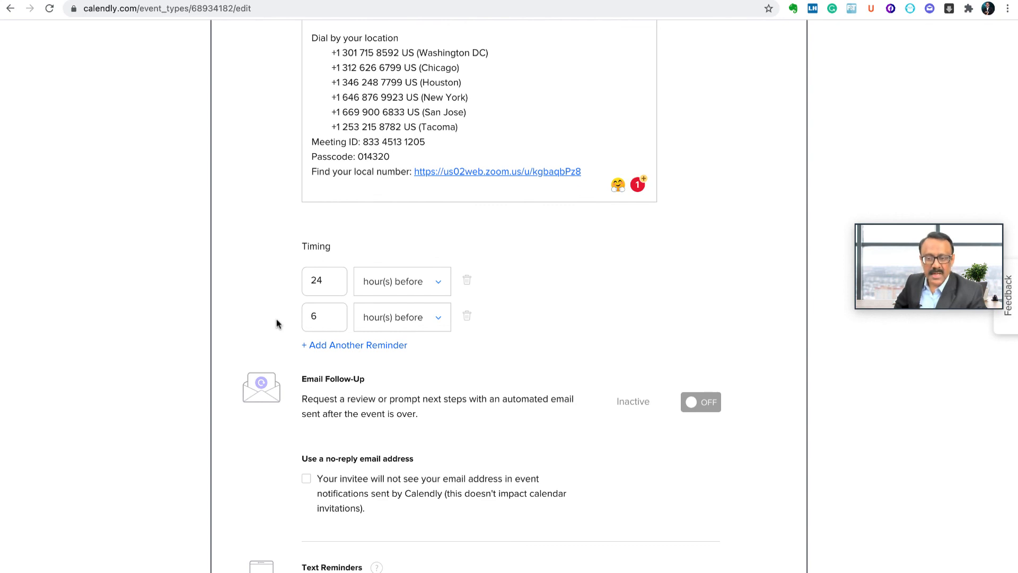
- Add a third email reminder timed 15 minutes before the event and save the notification settings
scroll(276, 319, "down", 2)
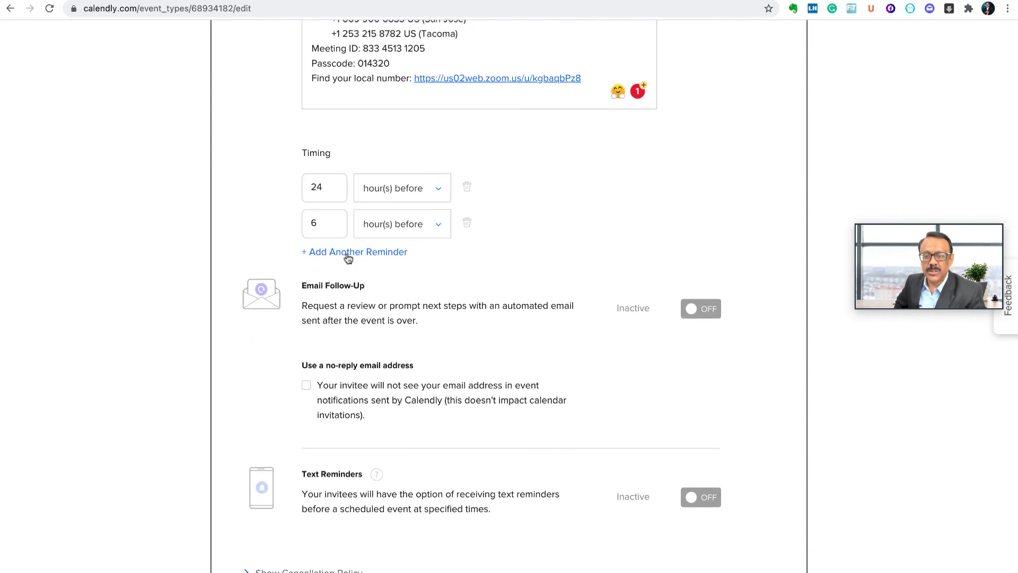
left_click(336, 257)
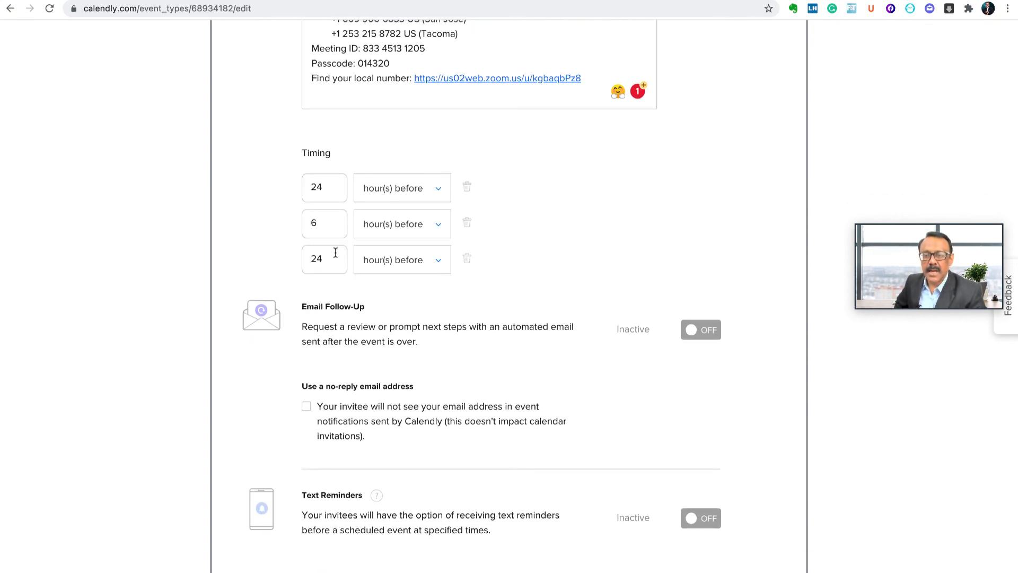
left_click(396, 263)
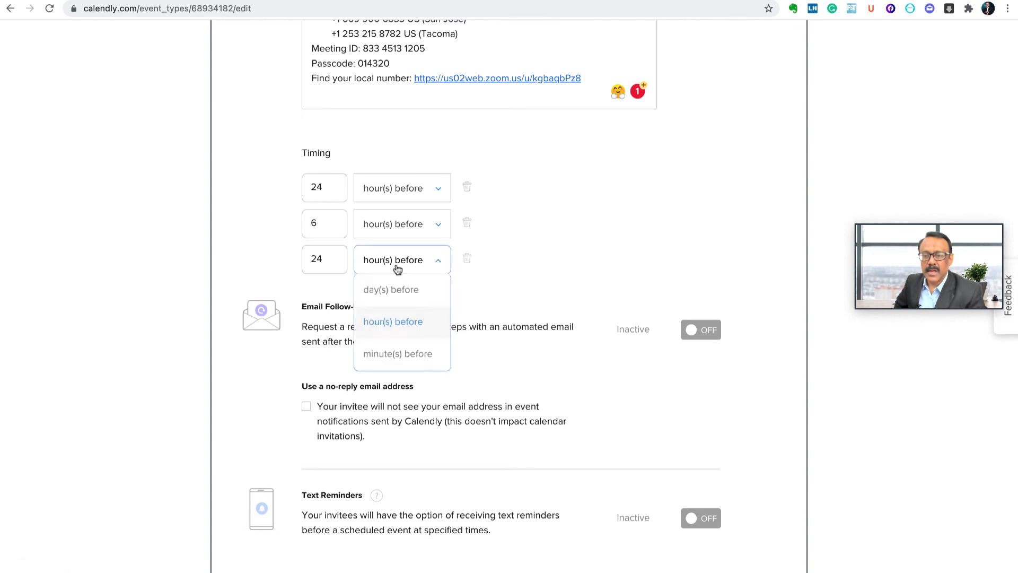
left_click(398, 354)
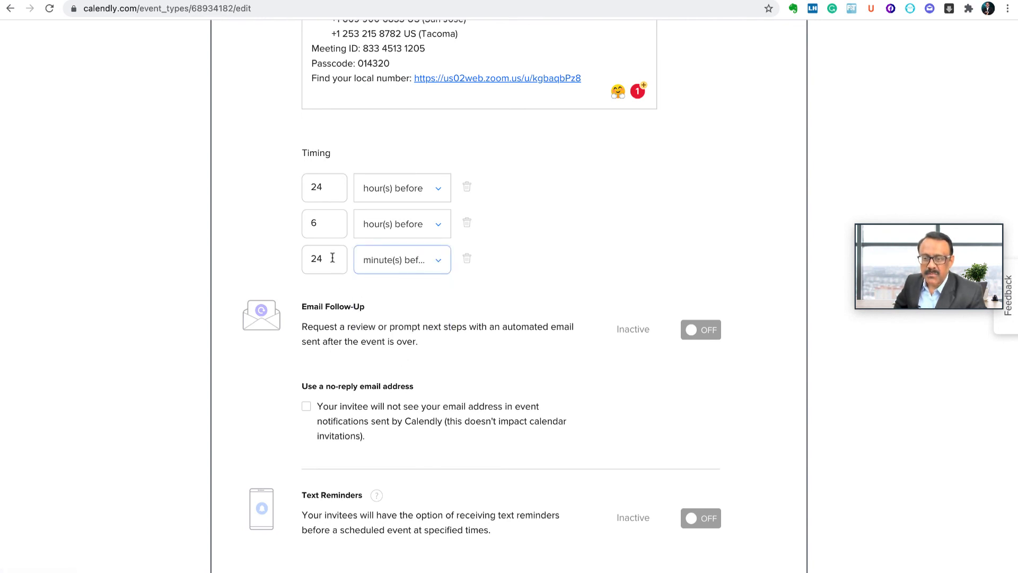
left_click_drag(332, 256, 292, 259)
type("1")
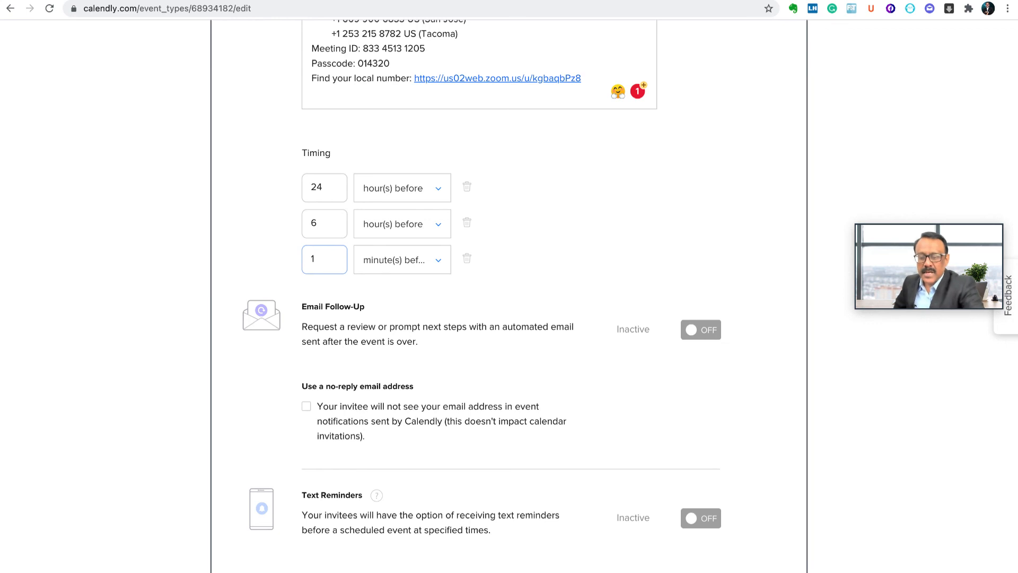
type("5")
left_click(265, 248)
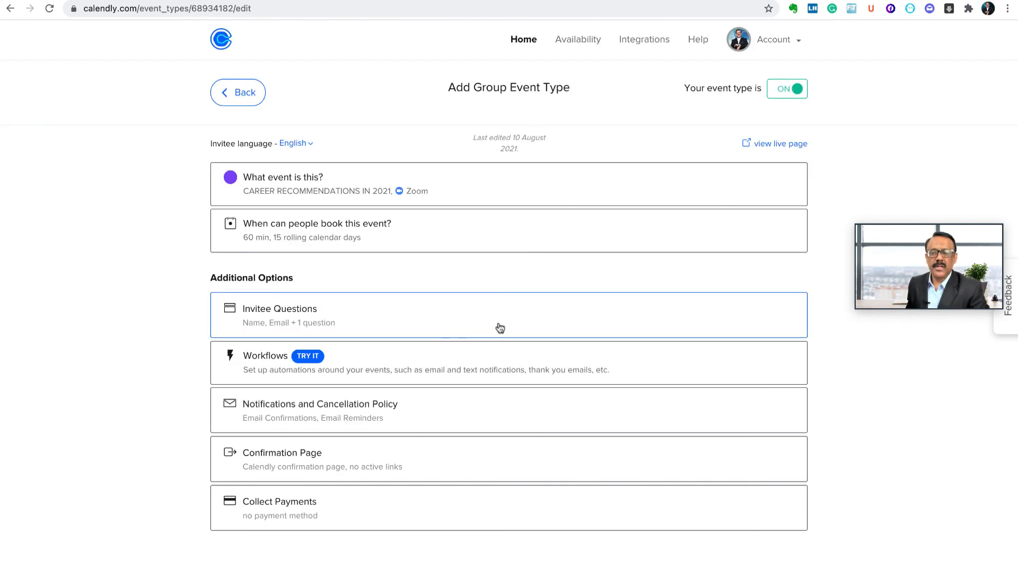
- Save the Confirmation Page settings with Display Calendly confirmation page kept, and return to the event types overview
left_click(283, 456)
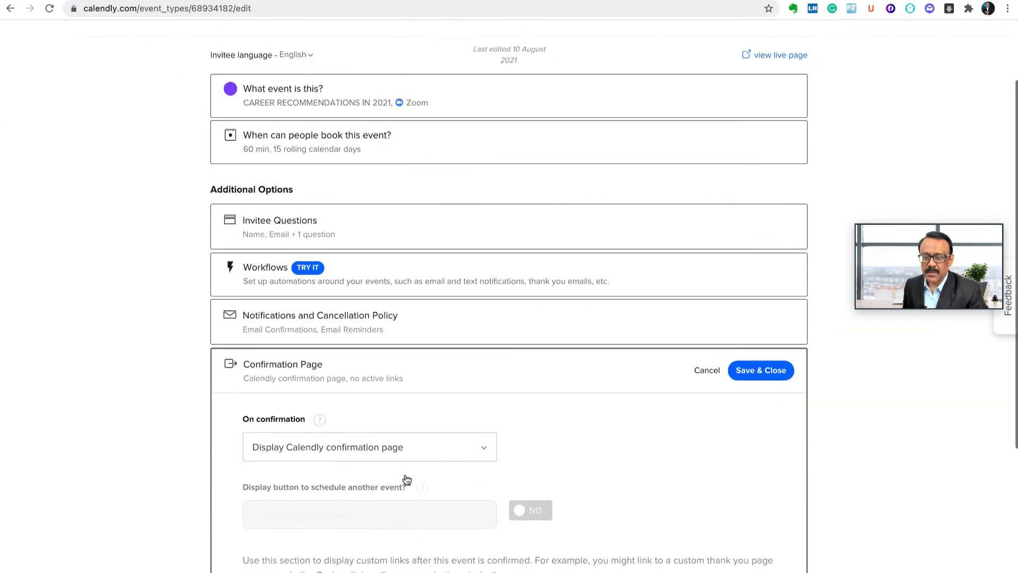
scroll(525, 431, "down", 3)
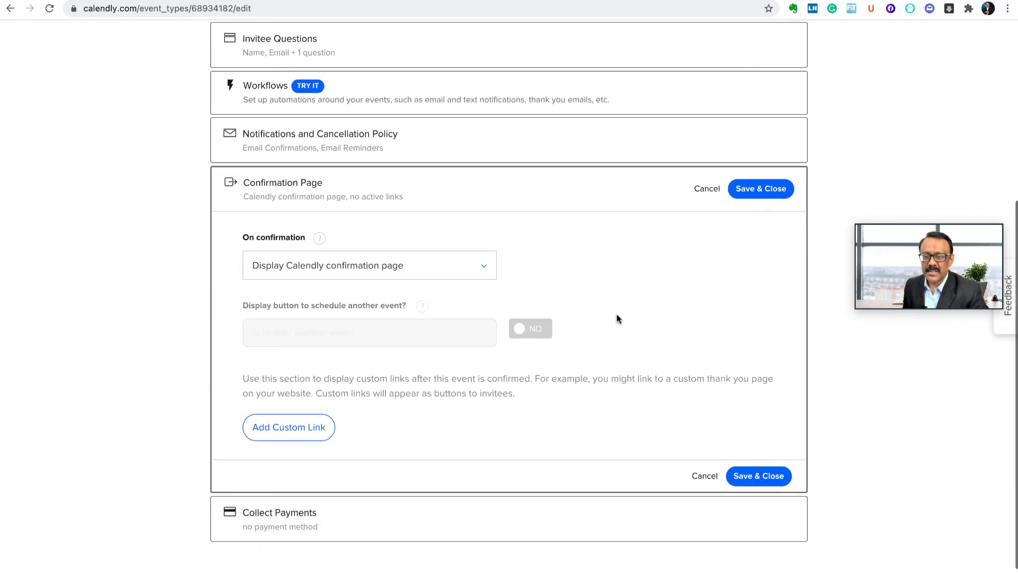
left_click(759, 189)
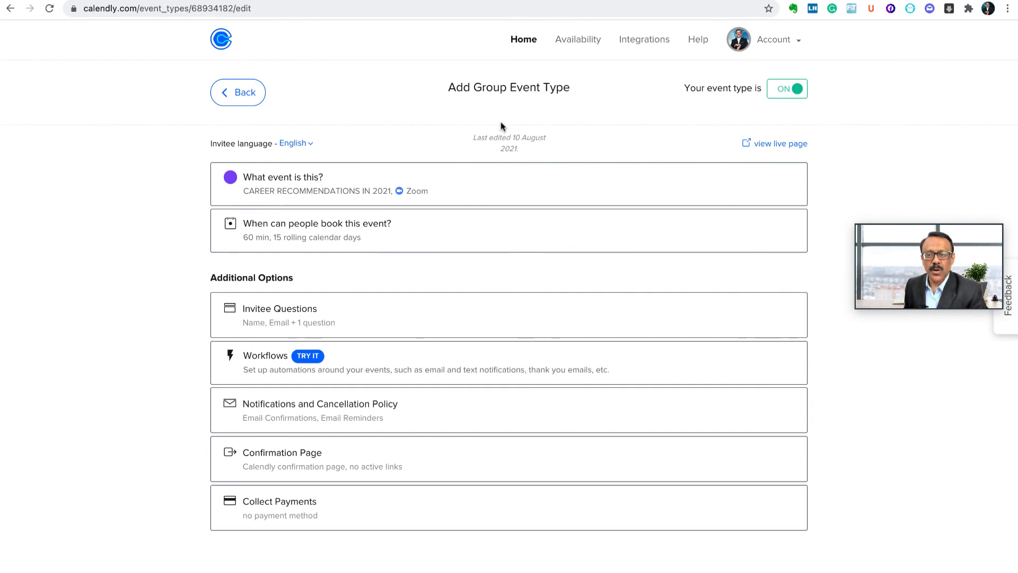
left_click(246, 94)
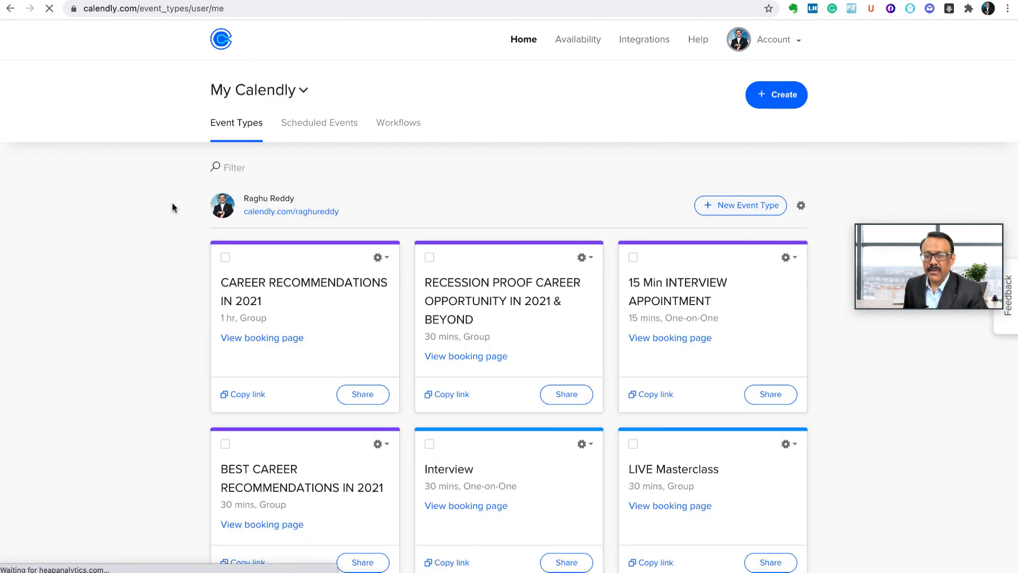
- Copy the booking link of the CAREER RECOMMENDATIONS IN 2021 event and open it in a new browser tab
scroll(171, 207, "down", 3)
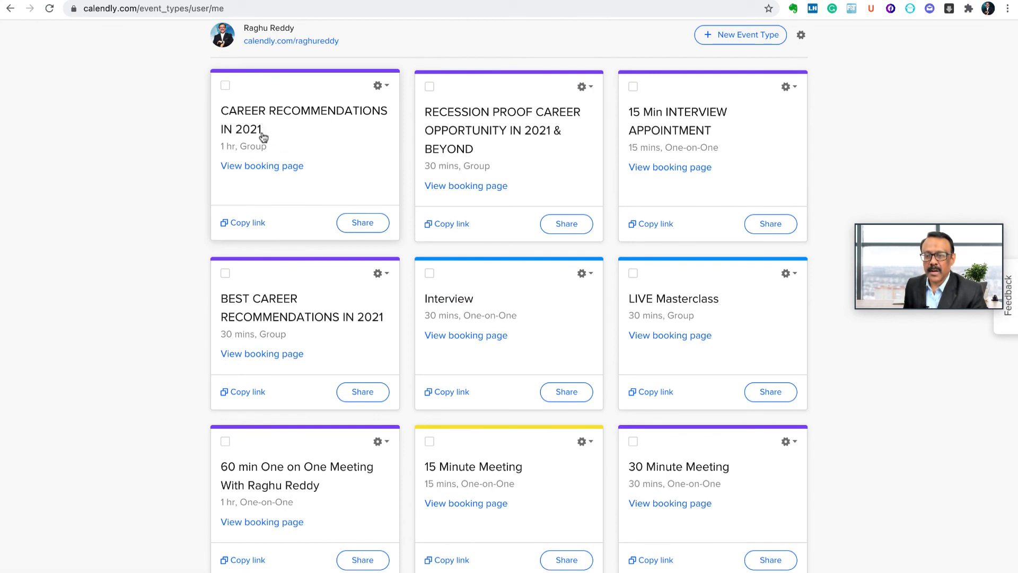
left_click(237, 226)
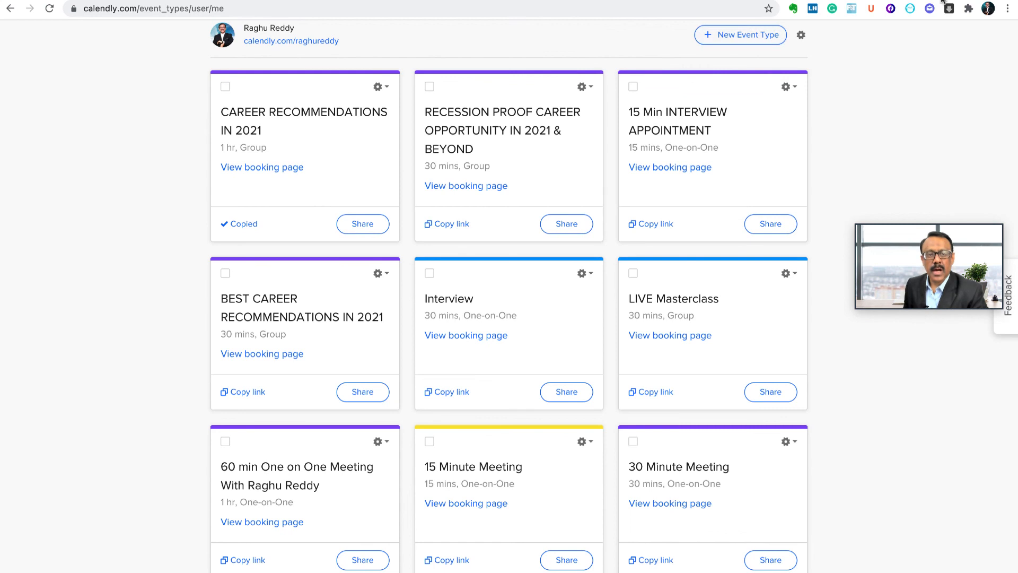
key("super+t")
left_click(591, 9)
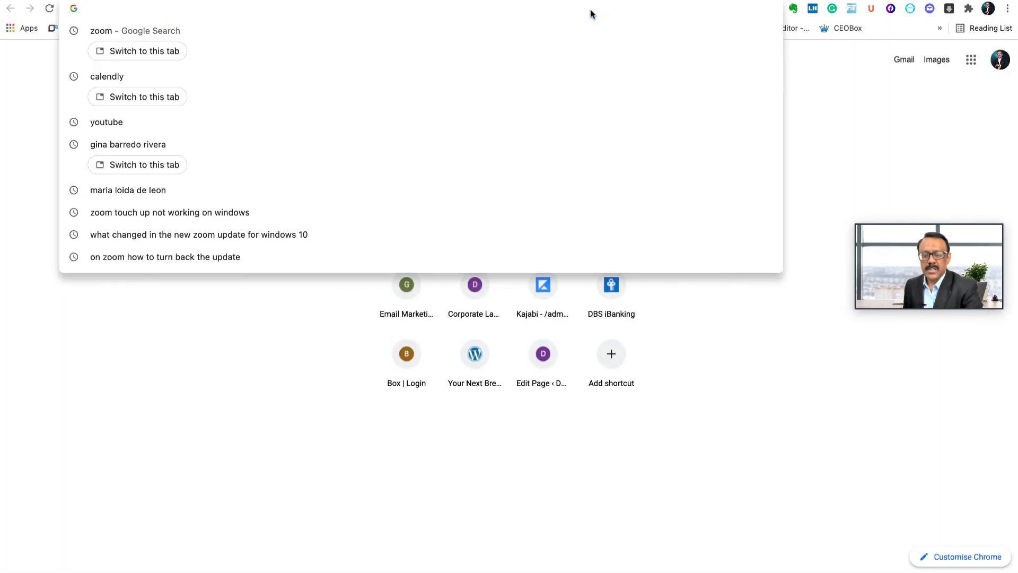
type("https://calendly.com/raghureddy/career-recommendations-in-2021")
key("Return")
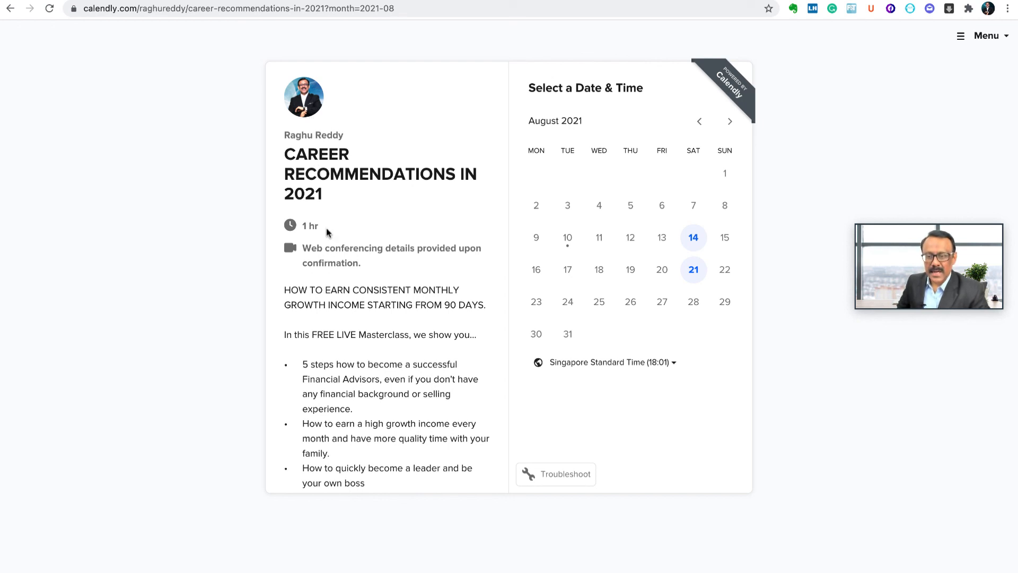
- Review the event description on the booking page, and choose and confirm the 14:00 slot on Saturday, August 14
scroll(352, 377, "down", 3)
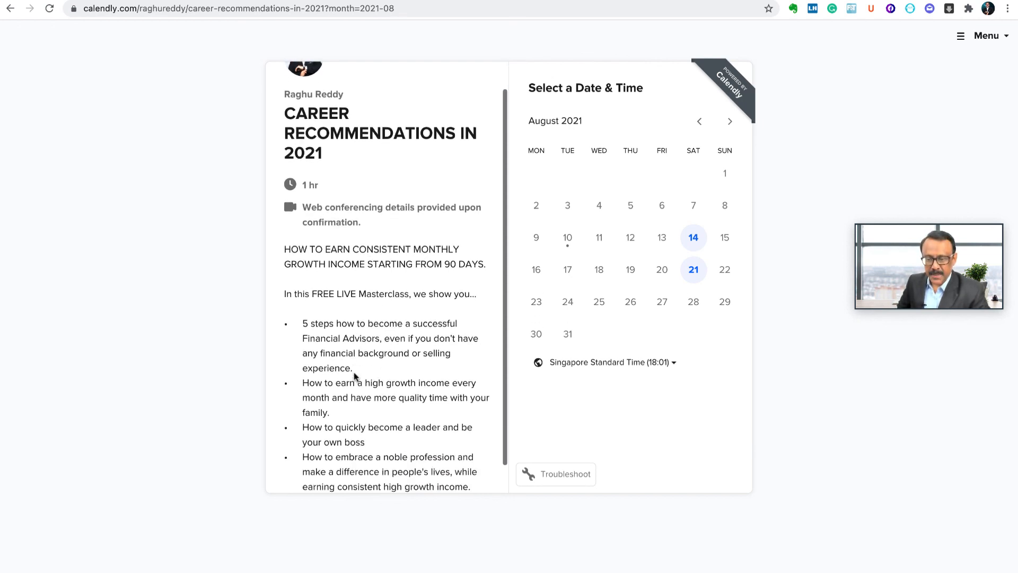
scroll(354, 376, "up", 3)
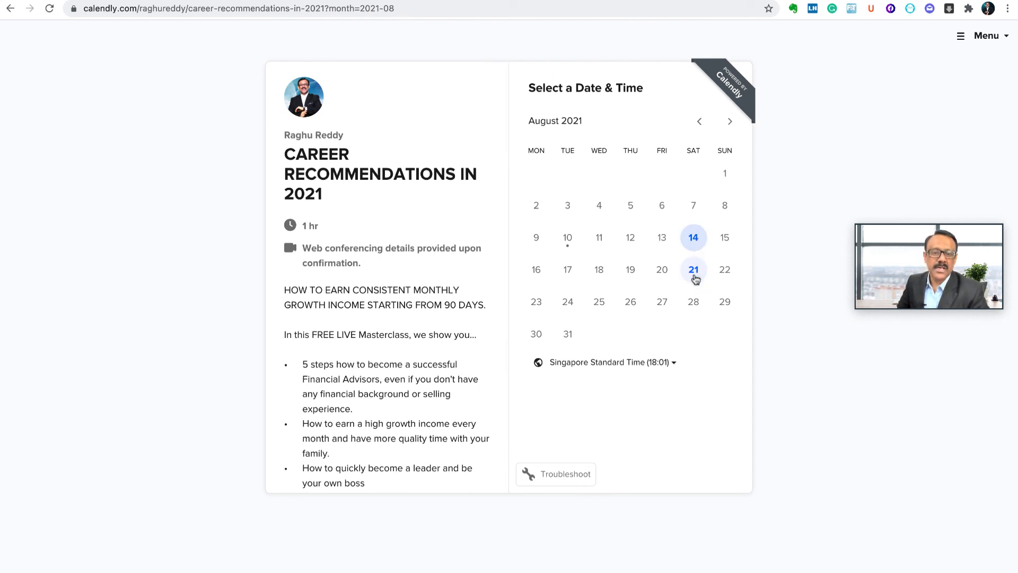
left_click(697, 239)
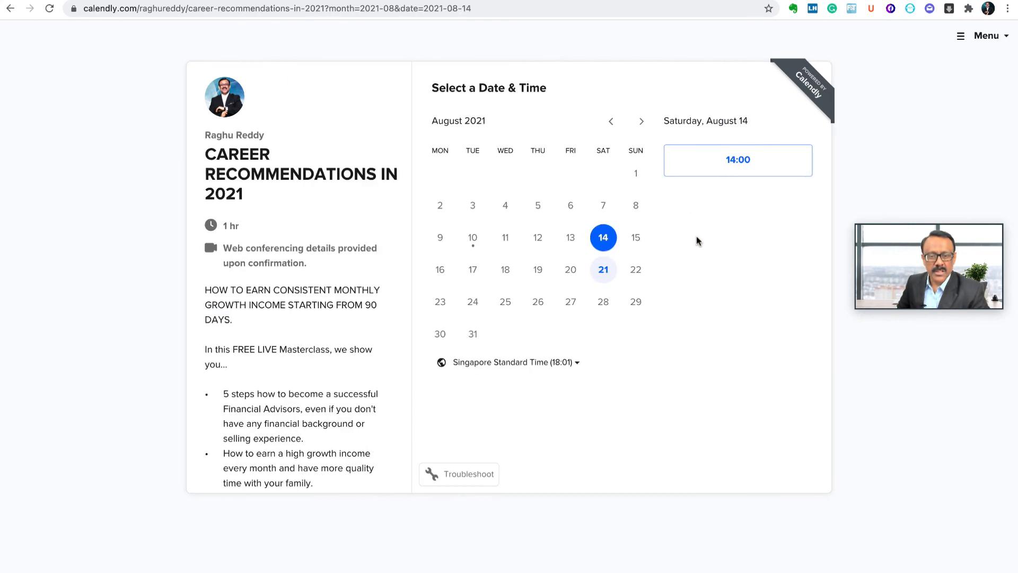
left_click(736, 162)
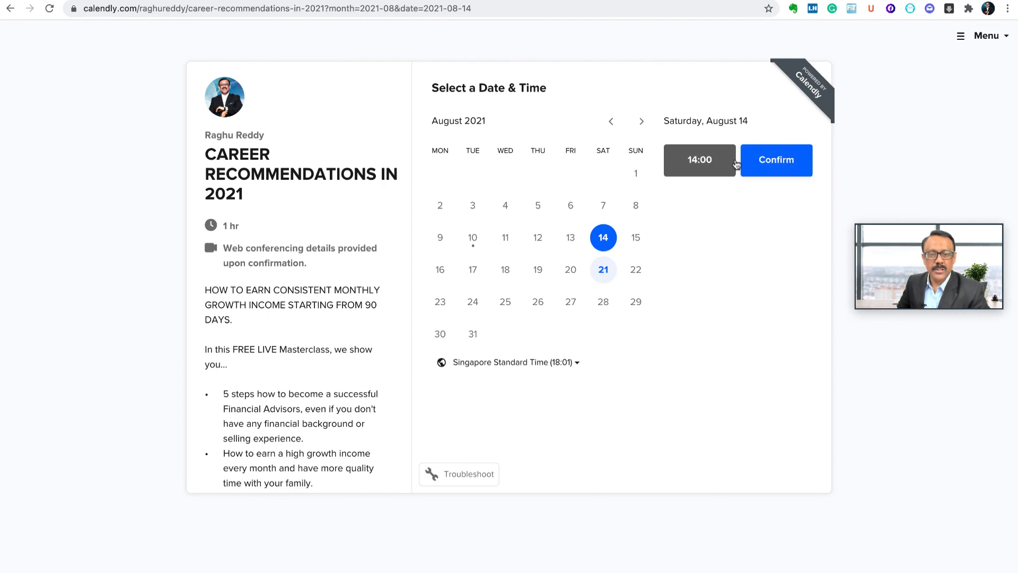
left_click(780, 159)
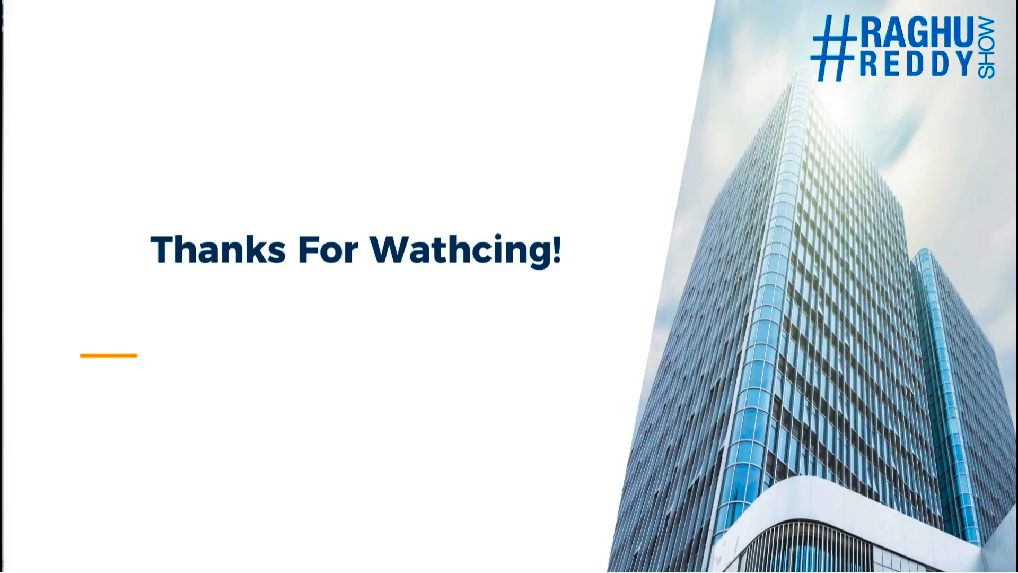
key("Right")
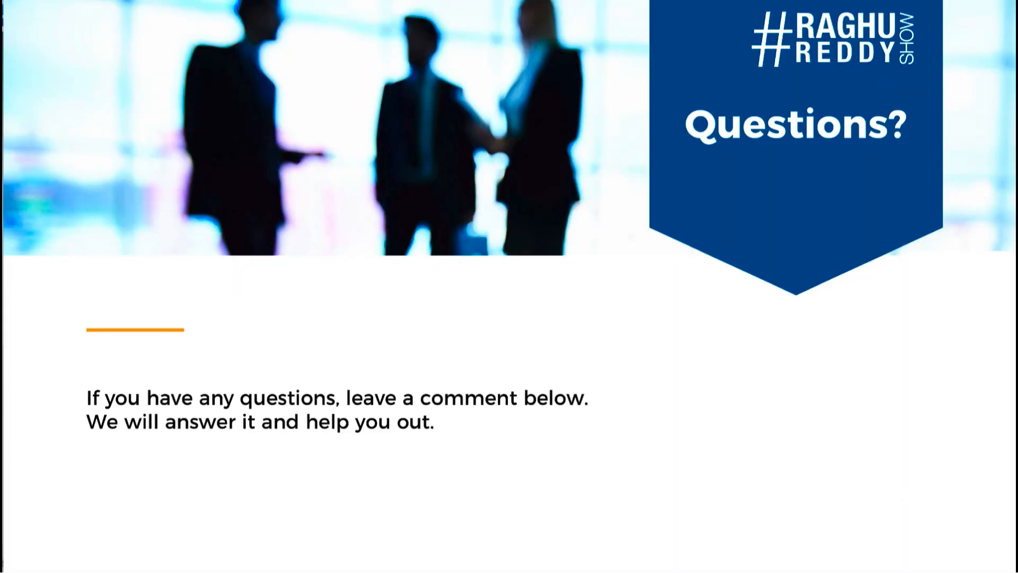